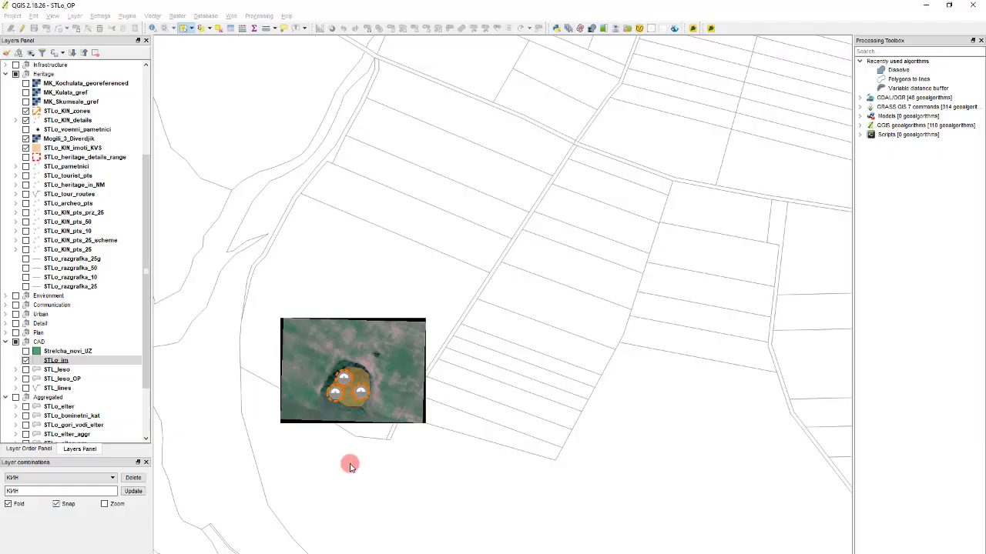
- Zoom around the parcel map and make STLo_im the active layer
{"action": "scroll", "coordinate": [348, 462], "scroll_direction": "down", "scroll_amount": 3}
{"action": "scroll", "coordinate": [408, 331], "scroll_direction": "up", "scroll_amount": 5}
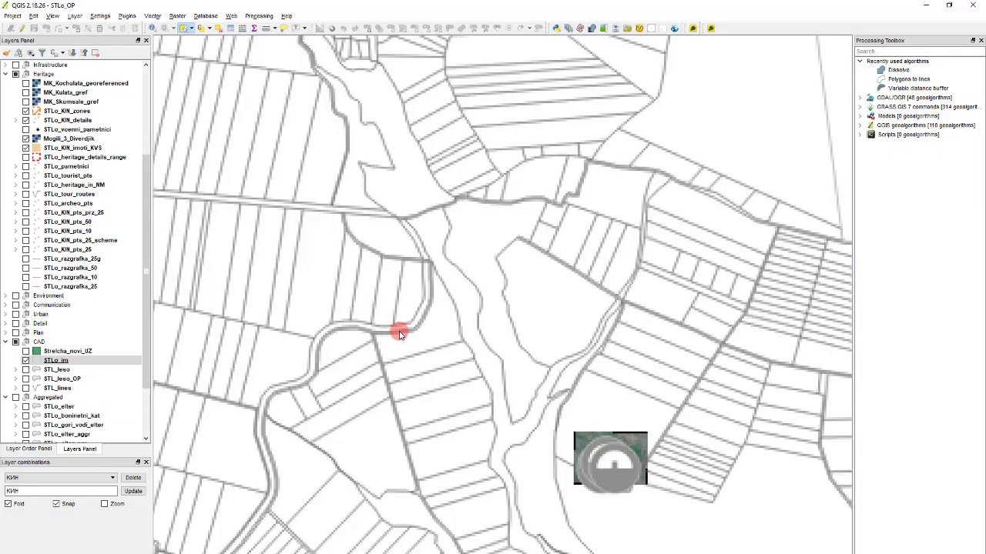
{"action": "scroll", "coordinate": [585, 377], "scroll_direction": "down", "scroll_amount": 3}
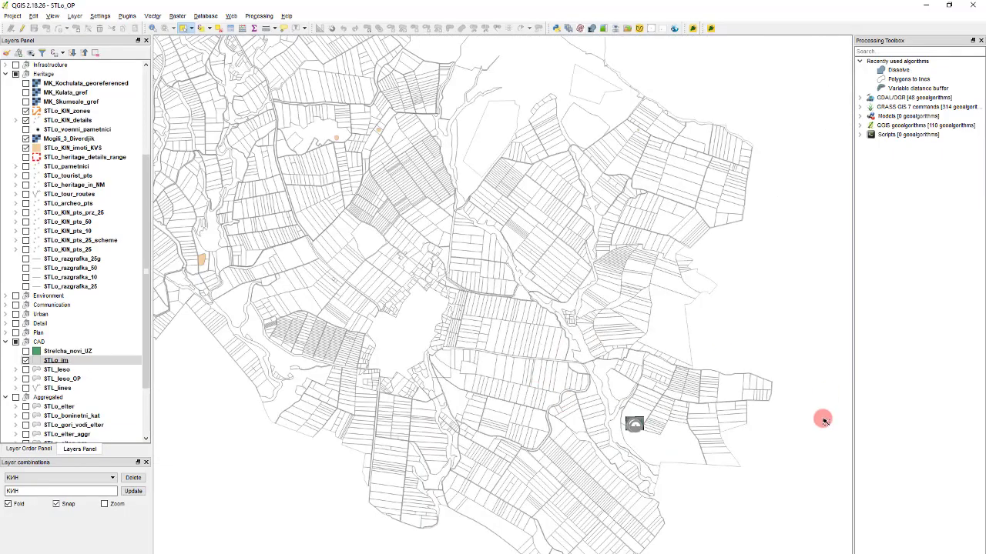
{"action": "scroll", "coordinate": [700, 462], "scroll_direction": "up", "scroll_amount": 2}
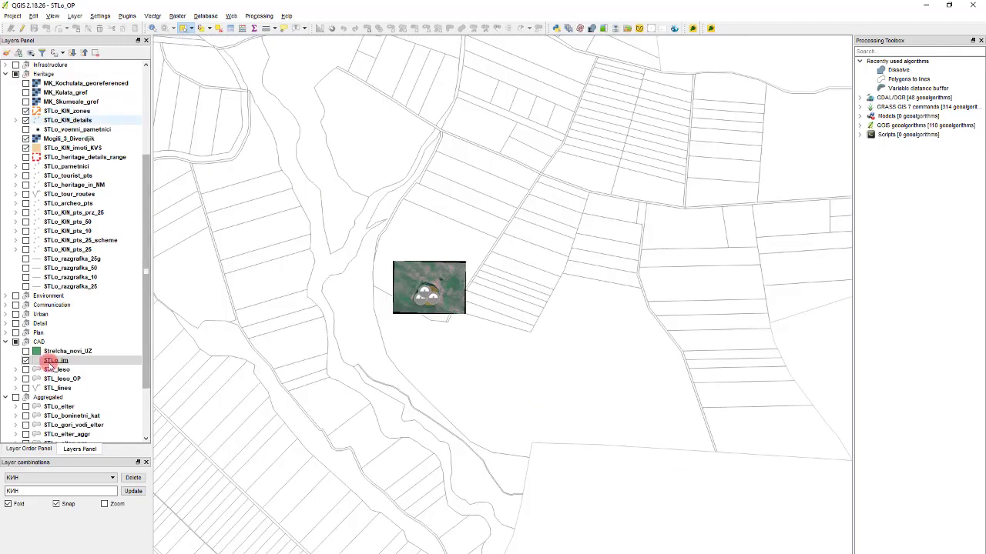
{"action": "left_click", "coordinate": [60, 352]}
{"action": "scroll", "coordinate": [464, 208], "scroll_direction": "down", "scroll_amount": 1}
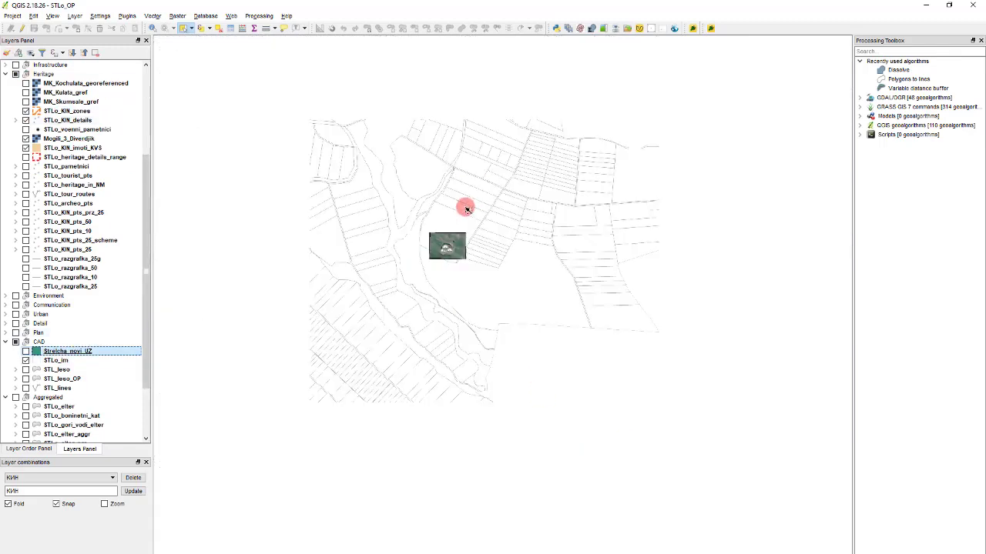
{"action": "scroll", "coordinate": [470, 110], "scroll_direction": "up", "scroll_amount": 1}
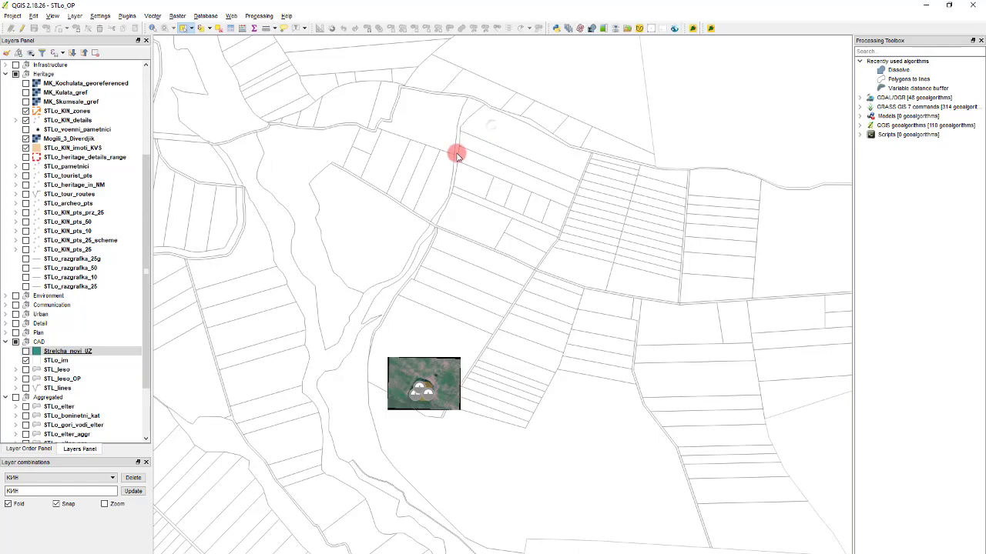
{"action": "scroll", "coordinate": [455, 152], "scroll_direction": "down", "scroll_amount": 1}
{"action": "left_click", "coordinate": [81, 360]}
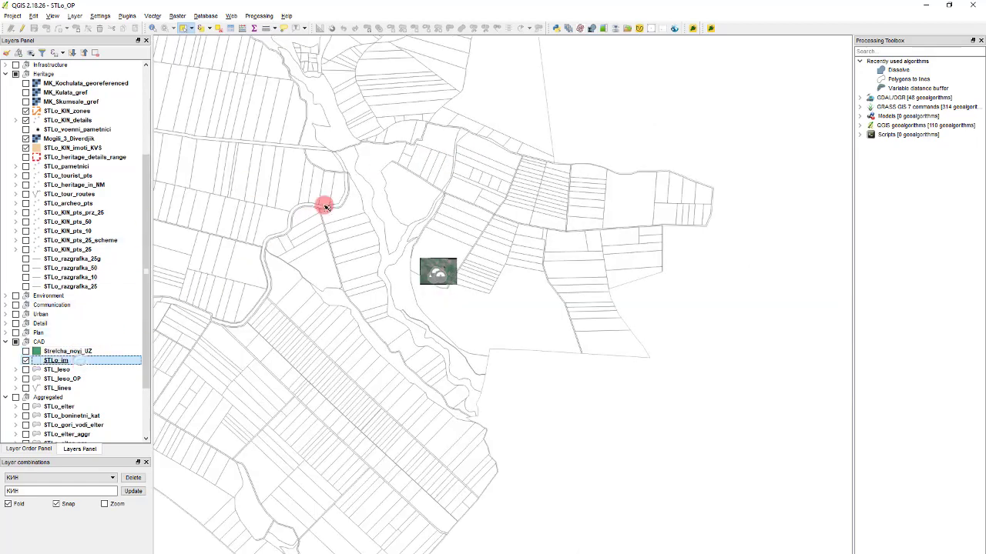
- Select four parcels: north-east of the image, western, southern and eastern
{"action": "left_click", "coordinate": [480, 140]}
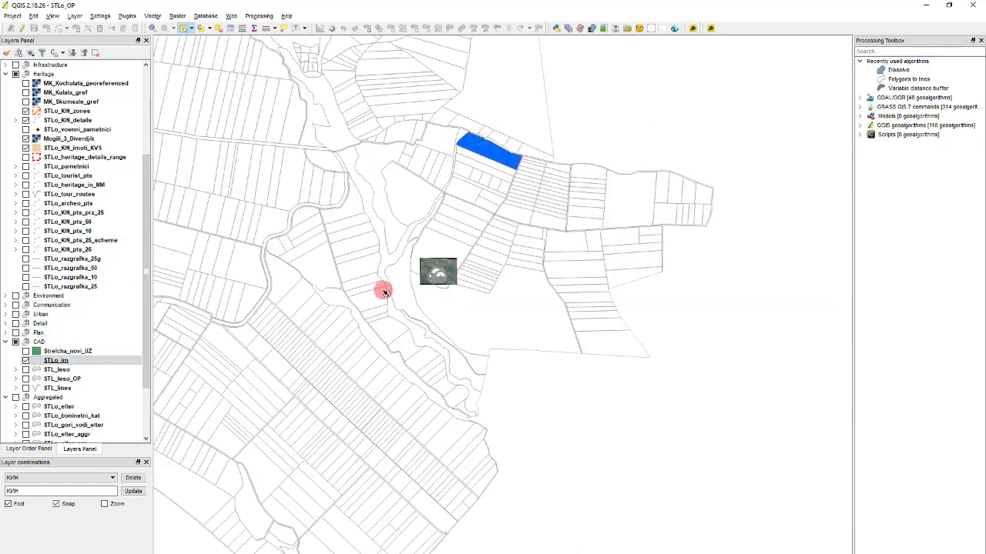
{"action": "left_click", "coordinate": [298, 296], "text": "ctrl"}
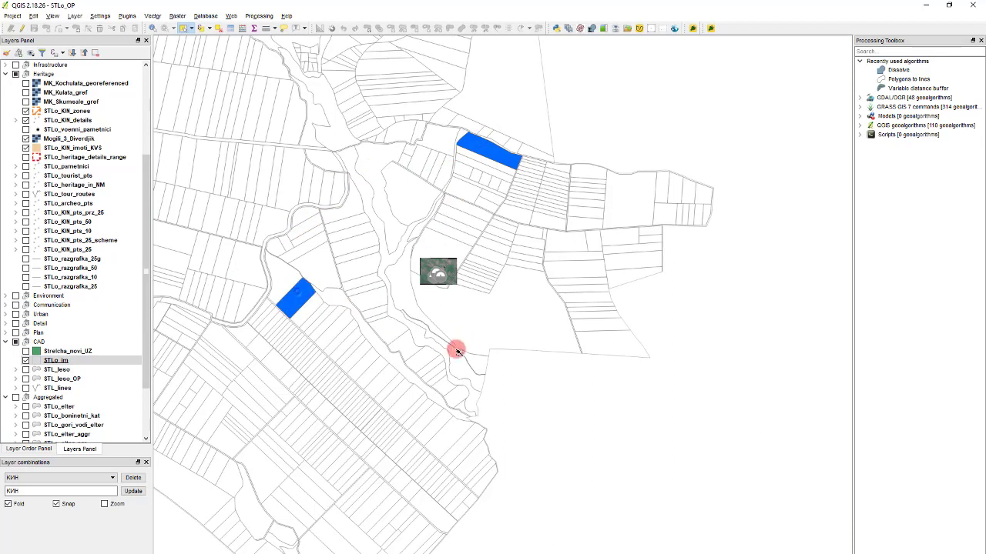
{"action": "left_click", "coordinate": [455, 428], "text": "ctrl"}
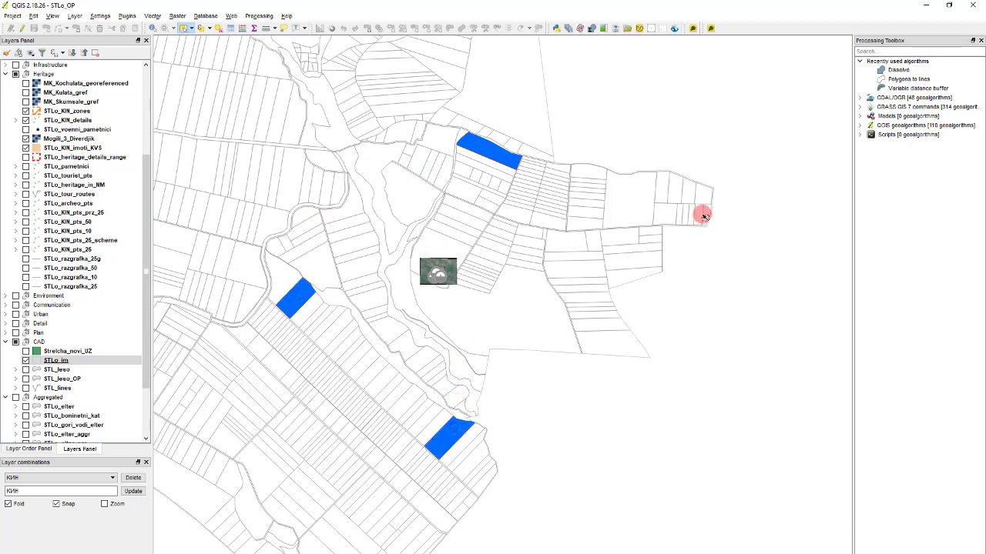
{"action": "left_click", "coordinate": [628, 278], "text": "ctrl"}
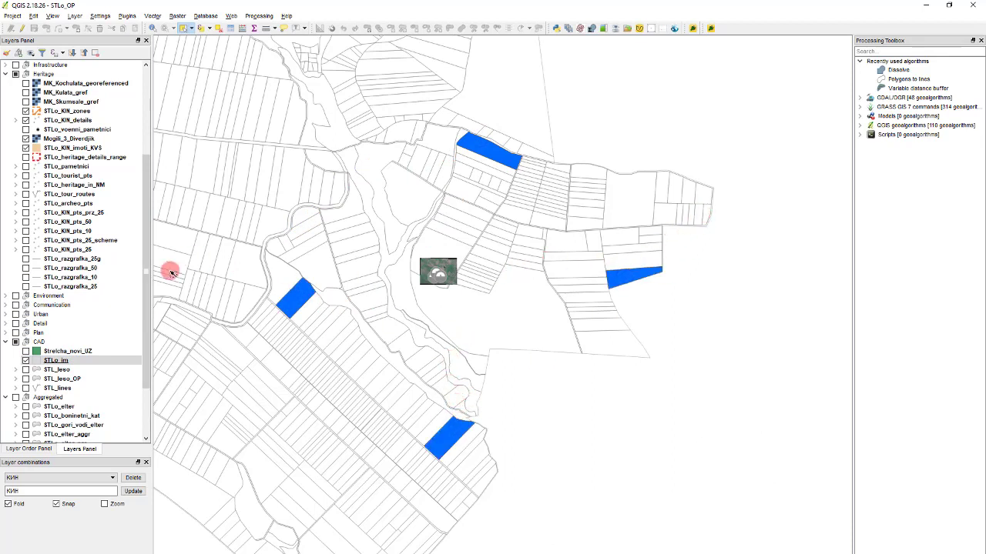
- Start saving STLo_im as KML, keeping only the selected features
{"action": "right_click", "coordinate": [82, 359]}
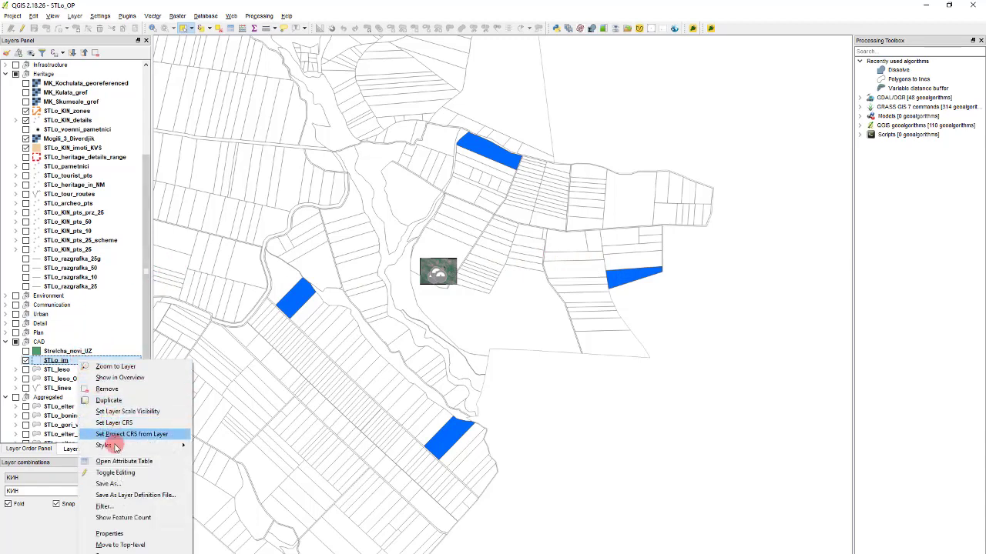
{"action": "left_click", "coordinate": [122, 489]}
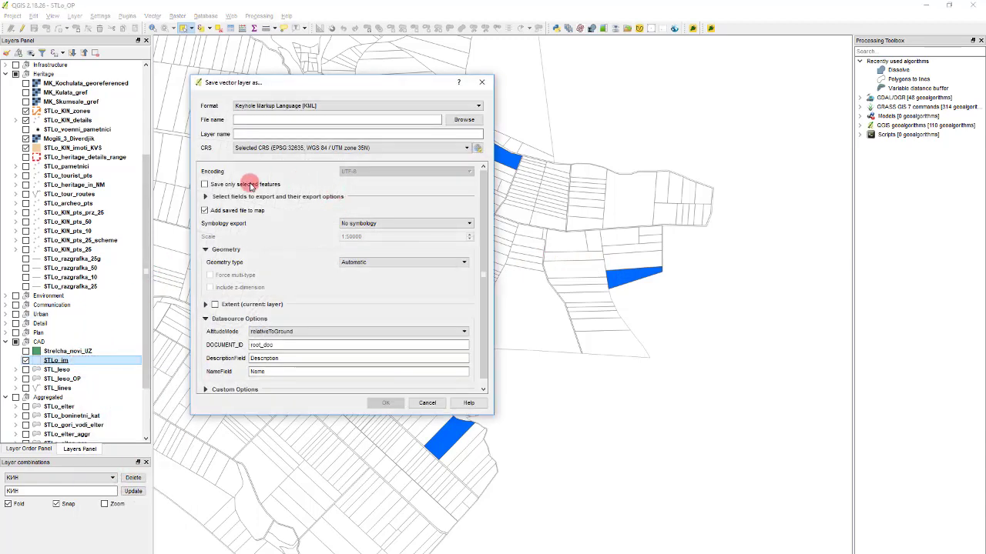
{"action": "left_click", "coordinate": [241, 212]}
{"action": "left_click", "coordinate": [312, 105]}
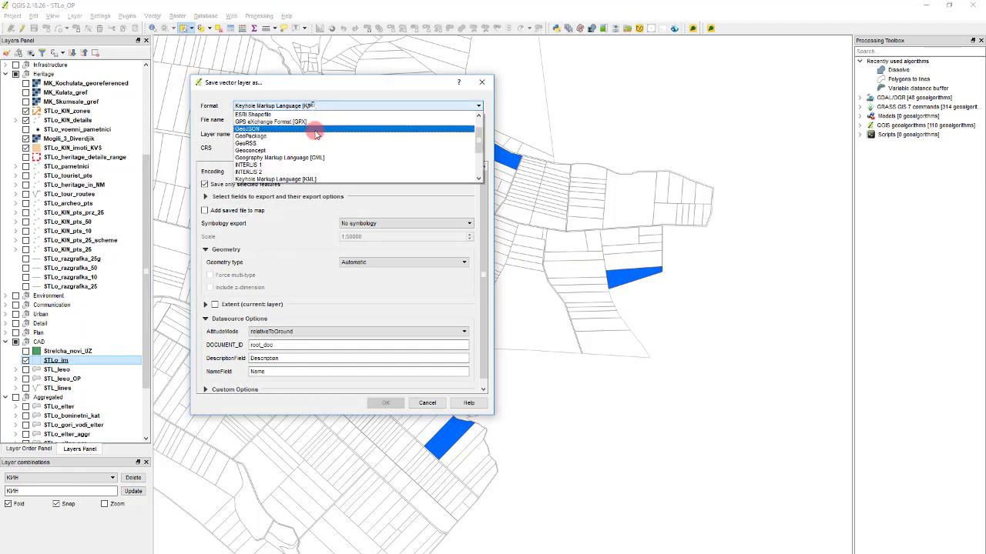
{"action": "scroll", "coordinate": [308, 160], "scroll_direction": "down", "scroll_amount": 2}
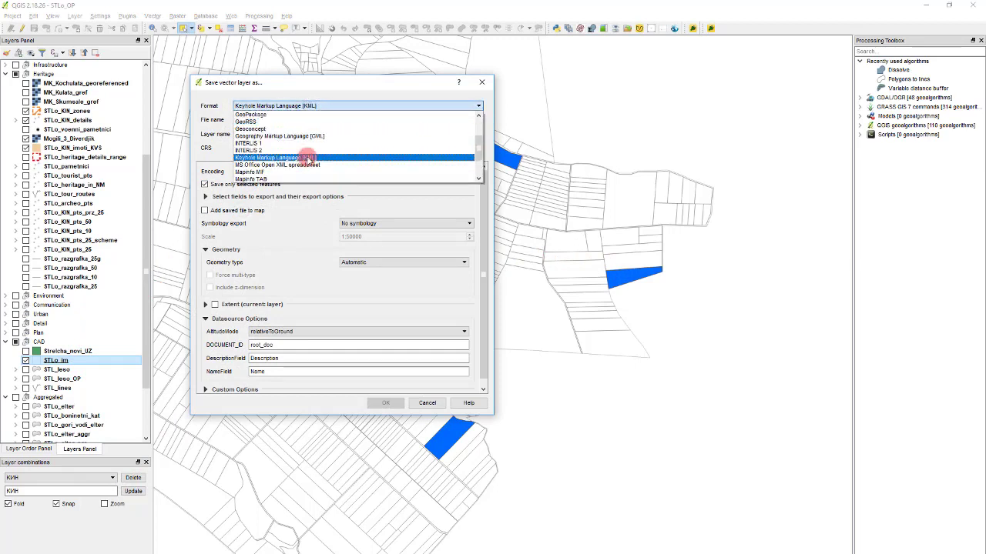
{"action": "scroll", "coordinate": [312, 161], "scroll_direction": "up", "scroll_amount": 1}
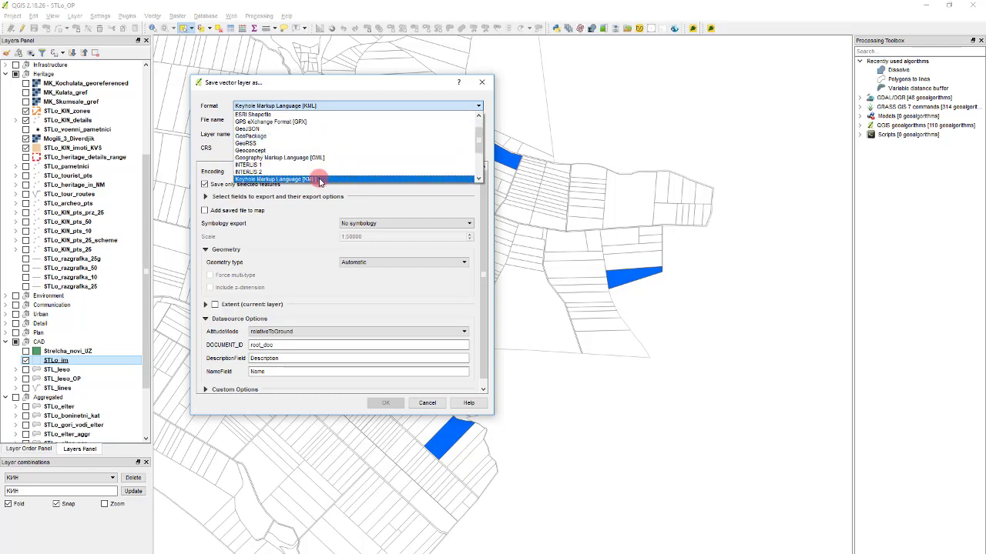
{"action": "left_click", "coordinate": [320, 182]}
- Export it as Lots_for_Gref in the Heritage folder
{"action": "left_click", "coordinate": [476, 120]}
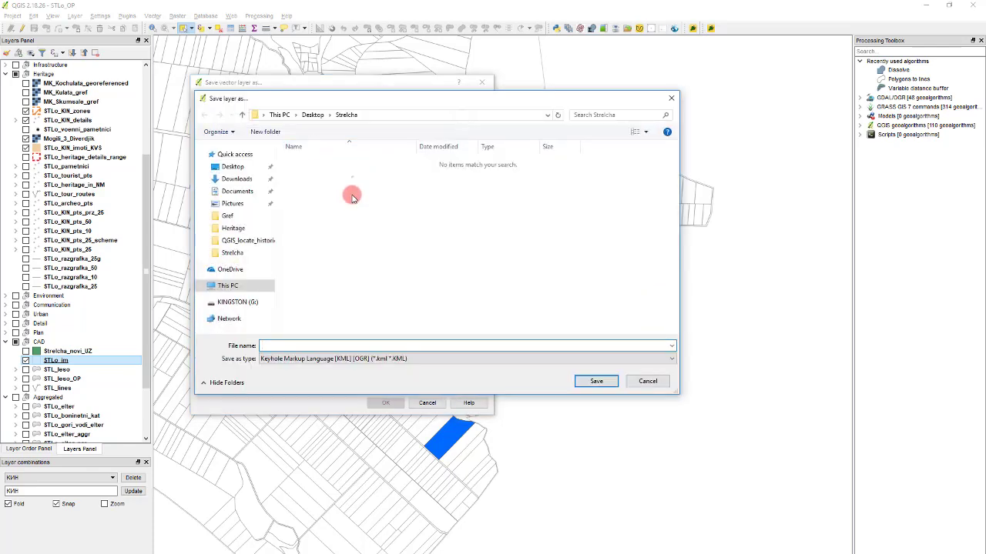
{"action": "left_click", "coordinate": [240, 230]}
{"action": "left_click", "coordinate": [358, 346]}
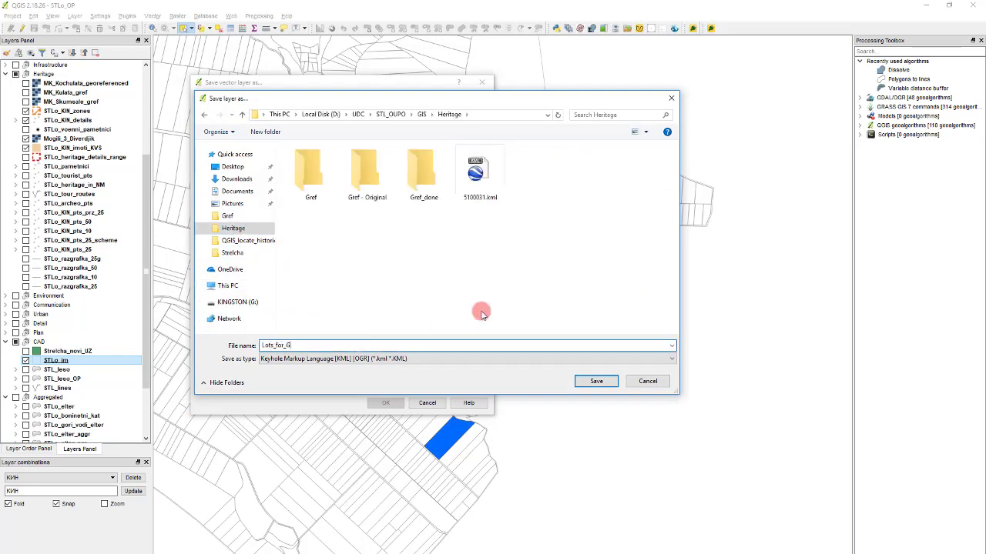
{"action": "type", "text": "Lots_for_Gref"}
{"action": "key", "text": "Return"}
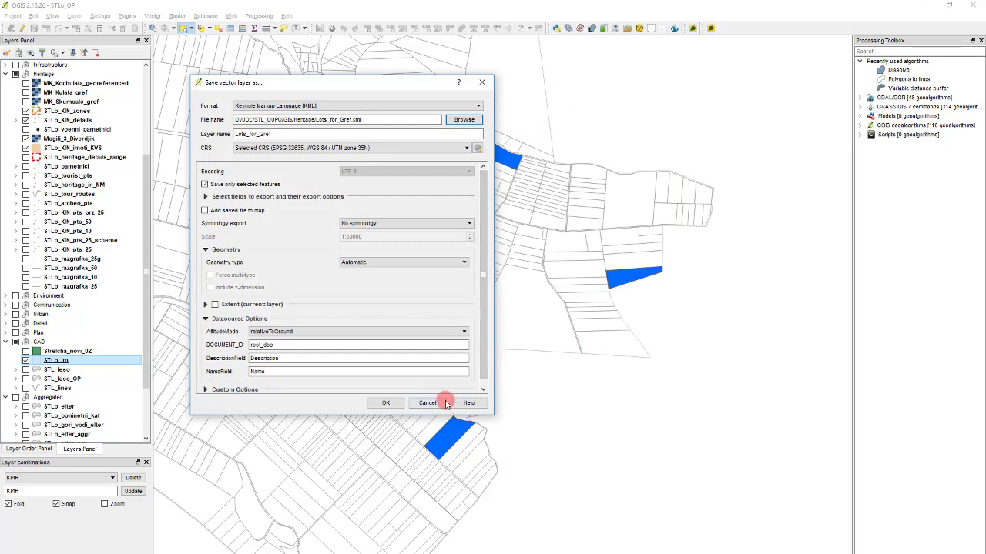
{"action": "left_click", "coordinate": [390, 404]}
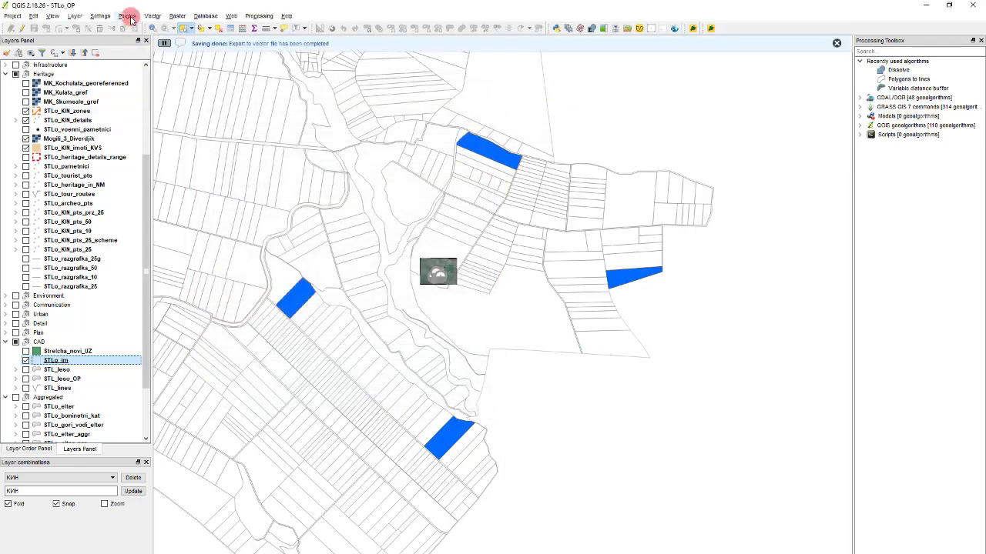
- Create a new polygon temporary scratch layer in the project's EPSG:32635 CRS
{"action": "left_click", "coordinate": [74, 16]}
{"action": "mouse_move", "coordinate": [100, 40]}
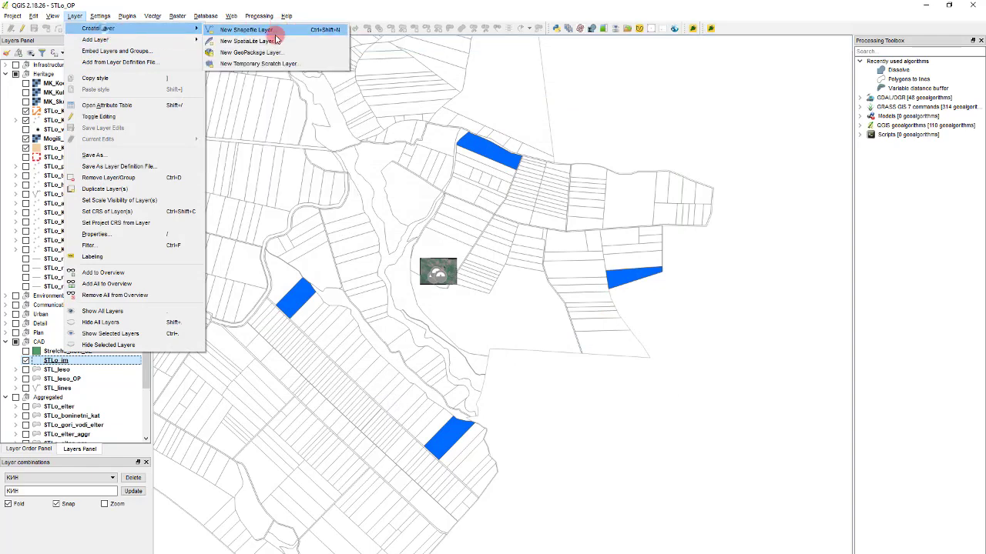
{"action": "left_click", "coordinate": [277, 67]}
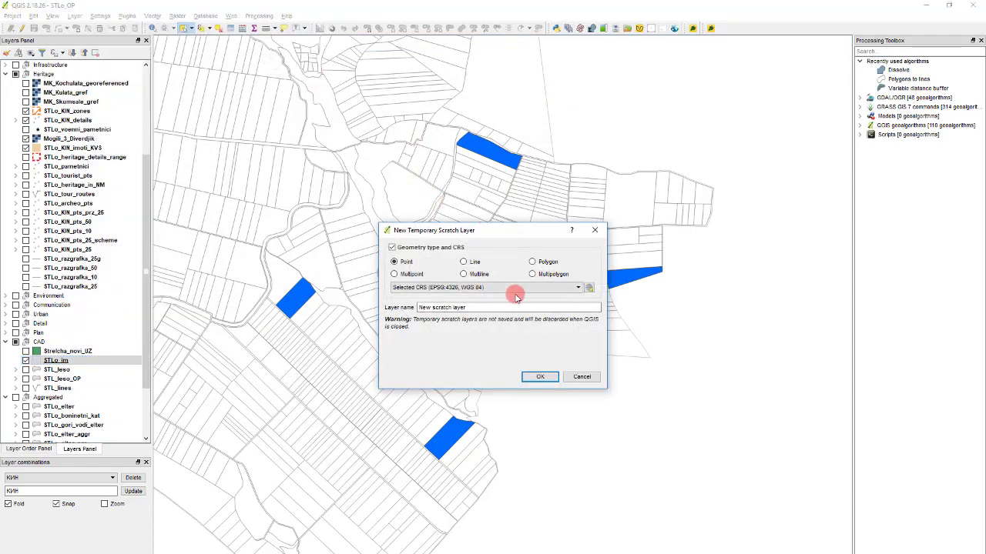
{"action": "left_click", "coordinate": [542, 264]}
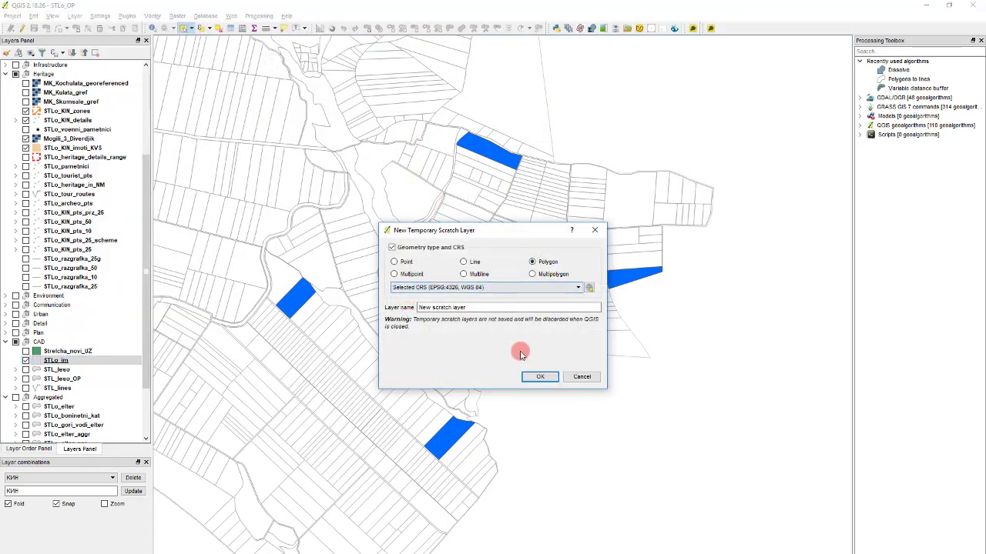
{"action": "left_click", "coordinate": [506, 288]}
{"action": "left_click", "coordinate": [519, 295]}
{"action": "left_click", "coordinate": [519, 288]}
{"action": "left_click", "coordinate": [518, 304]}
{"action": "left_click", "coordinate": [526, 378]}
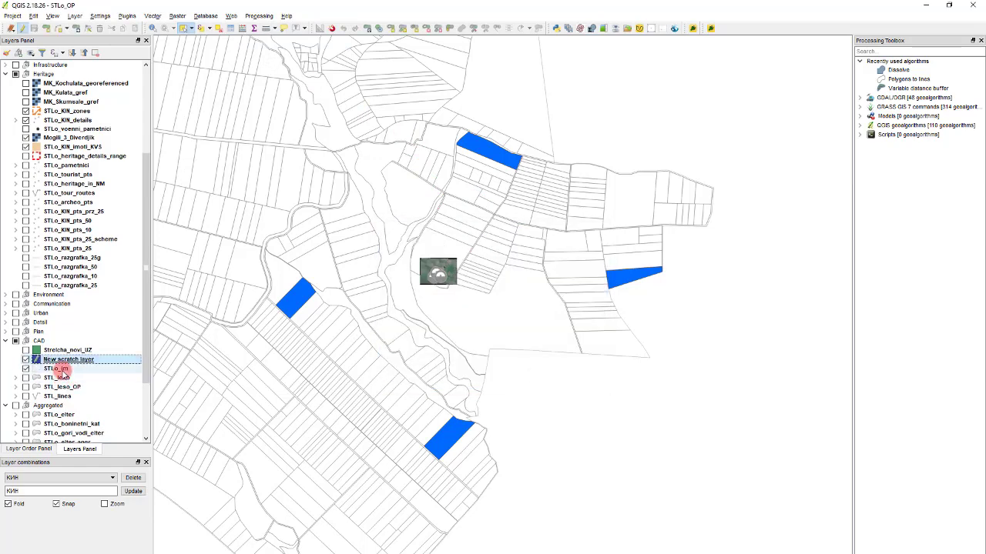
- Paste the four parcels into the scratch layer and draw it on top
{"action": "left_click", "coordinate": [103, 359]}
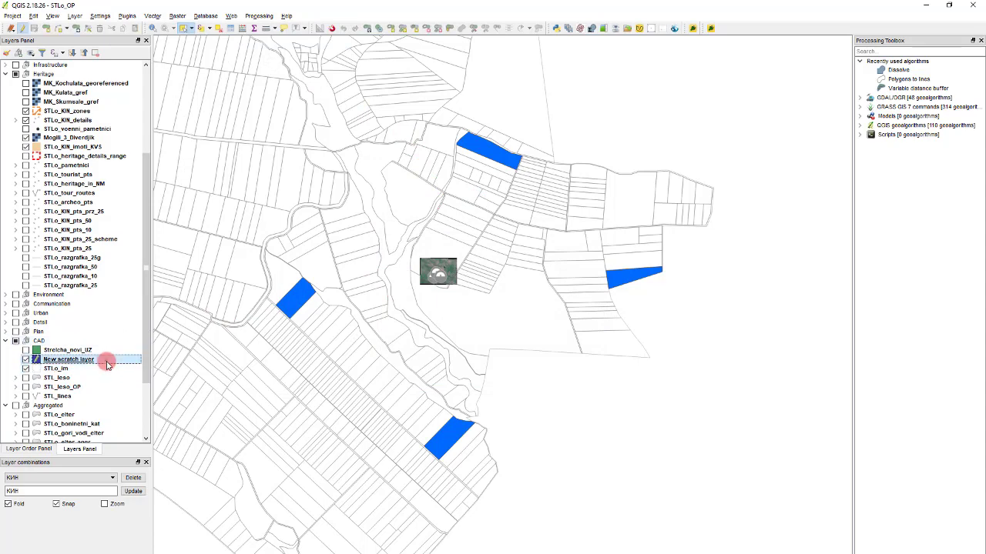
{"action": "key", "text": "ctrl+v"}
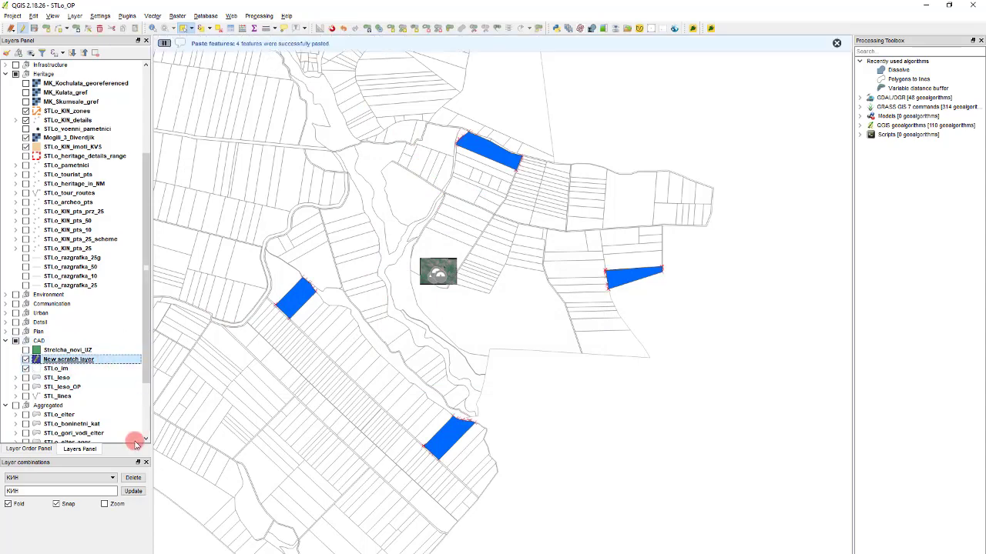
{"action": "left_click", "coordinate": [46, 449]}
{"action": "left_click_drag", "start_coordinate": [148, 210], "coordinate": [144, 449]}
{"action": "left_click_drag", "start_coordinate": [64, 426], "coordinate": [66, 104]}
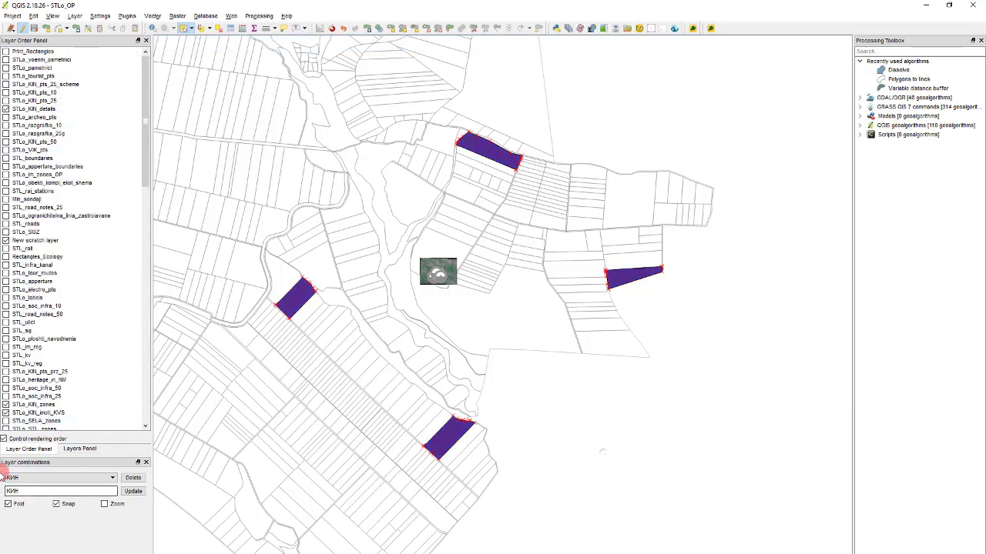
- Hide the STLo_im layer and save the scratch layer edits
{"action": "left_click", "coordinate": [73, 451]}
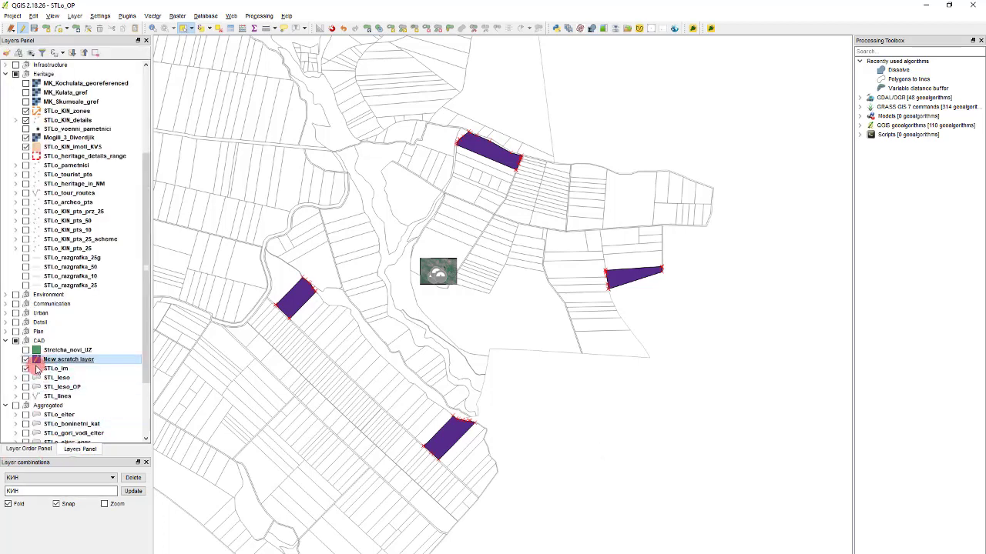
{"action": "left_click", "coordinate": [26, 368]}
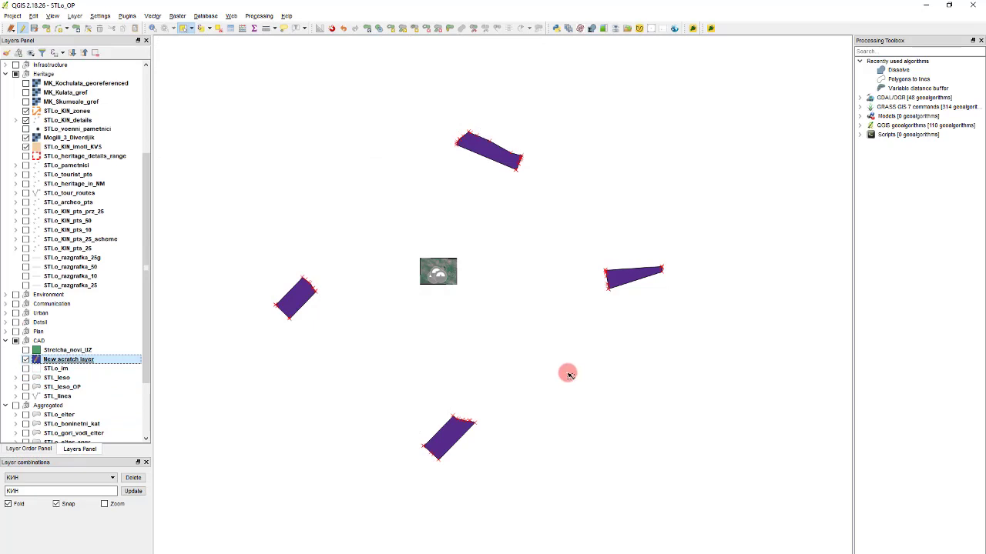
{"action": "left_click", "coordinate": [23, 28]}
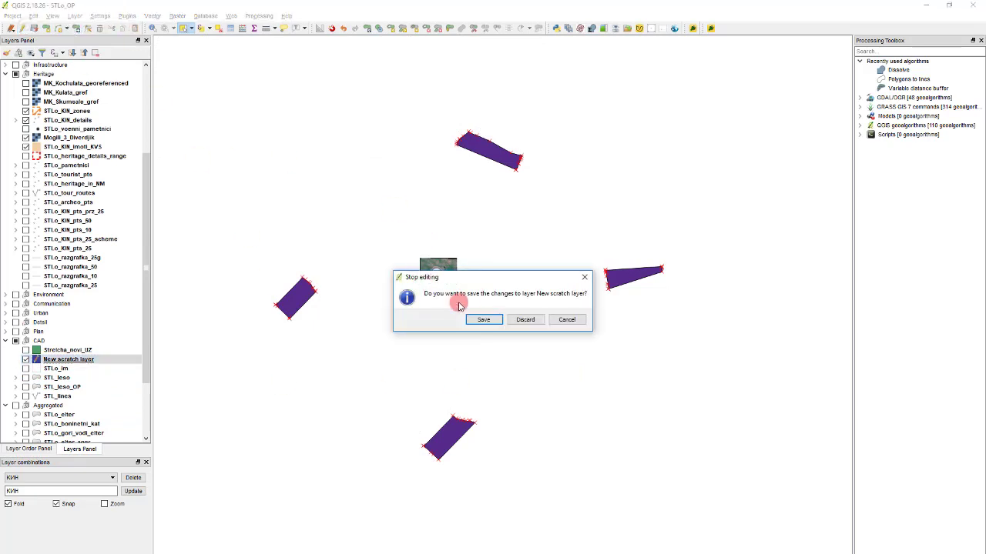
{"action": "left_click", "coordinate": [484, 321]}
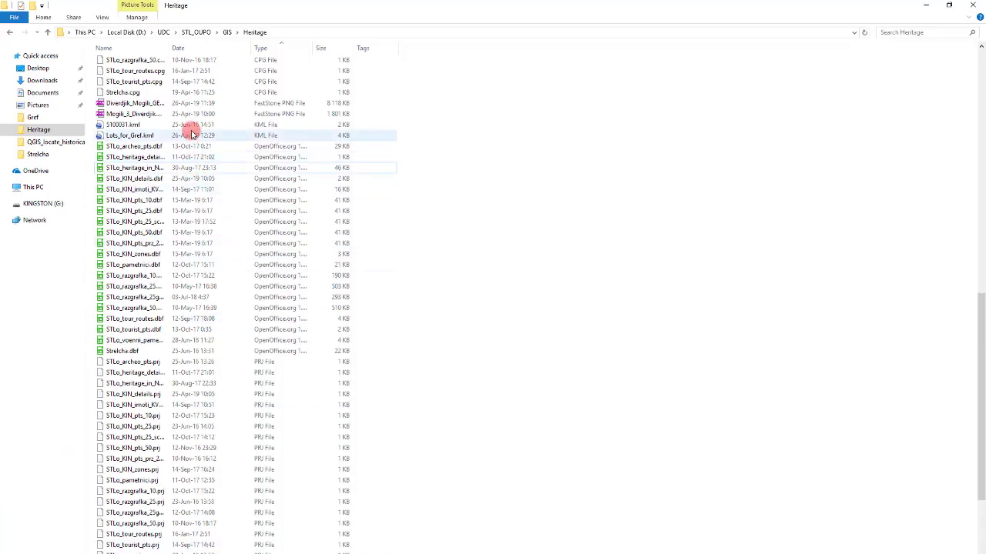
- Select Lots_for_Gref.kml in the Heritage folder
{"action": "left_click", "coordinate": [135, 137]}
- Open Lots_for_Gref.kml in Google Earth, hide the sidebar, and frame the field by the forest
{"action": "double_click", "coordinate": [134, 137]}
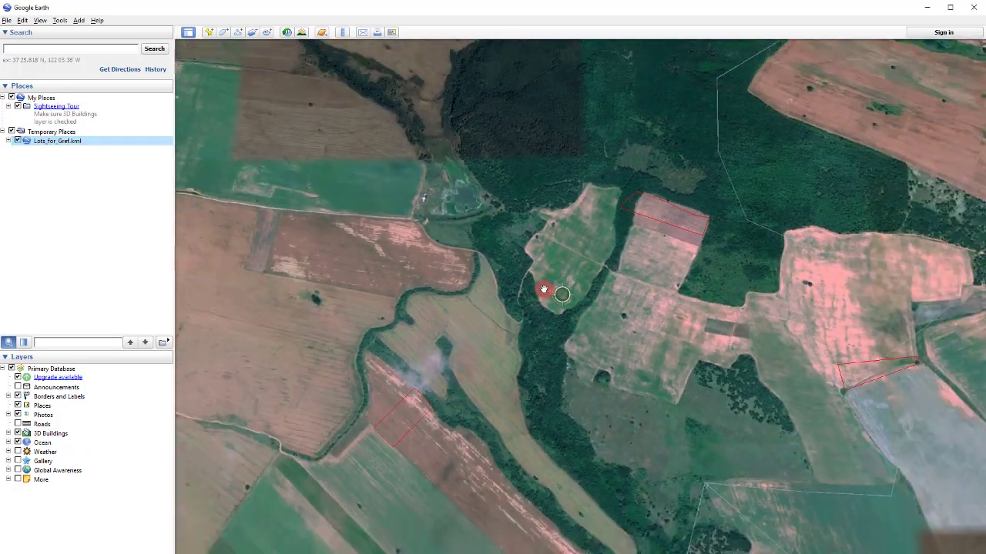
{"action": "key", "text": "ctrl+alt+b"}
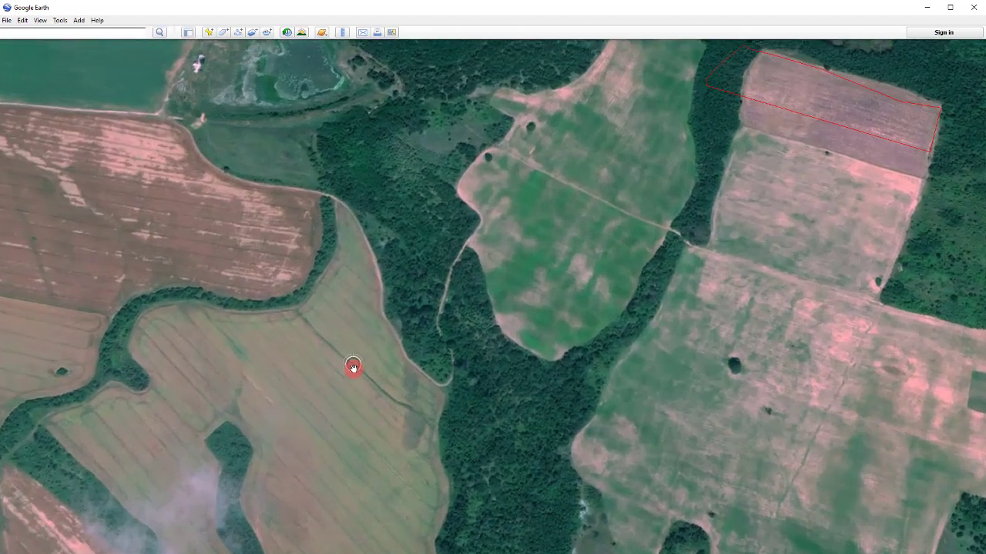
{"action": "left_click_drag", "start_coordinate": [353, 367], "coordinate": [437, 308]}
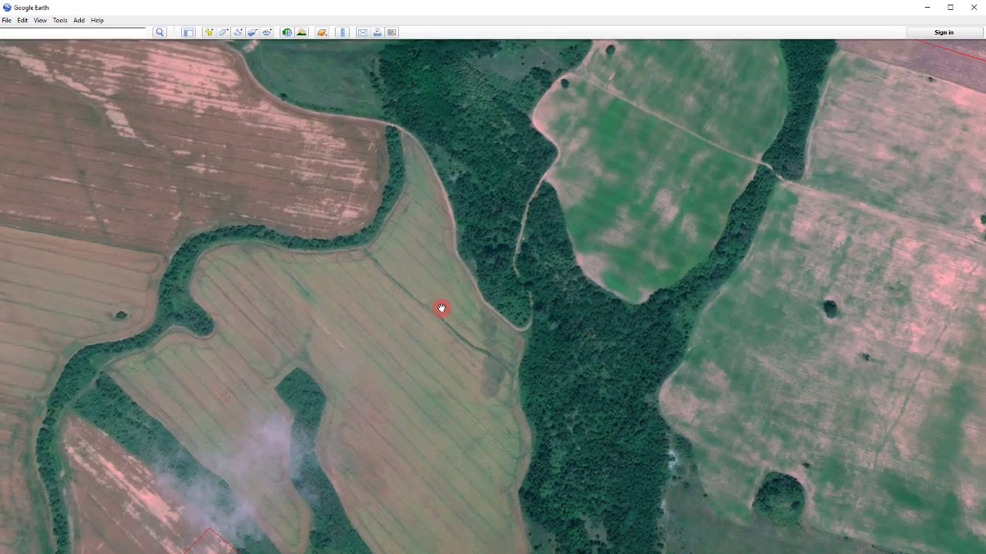
{"action": "left_click_drag", "start_coordinate": [441, 308], "coordinate": [438, 301]}
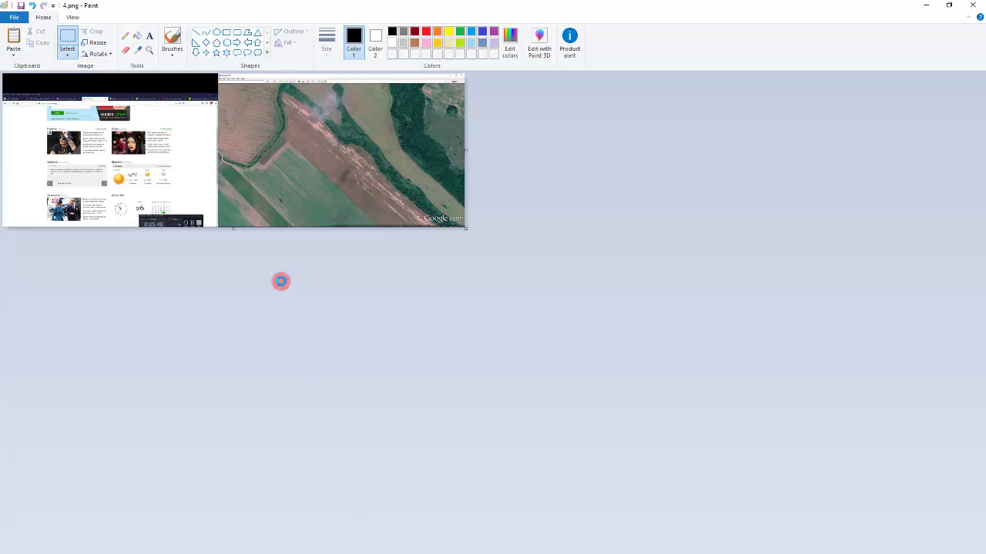
- Paste the satellite view screenshot into Paint and deselect it
{"action": "key", "text": "ctrl+v"}
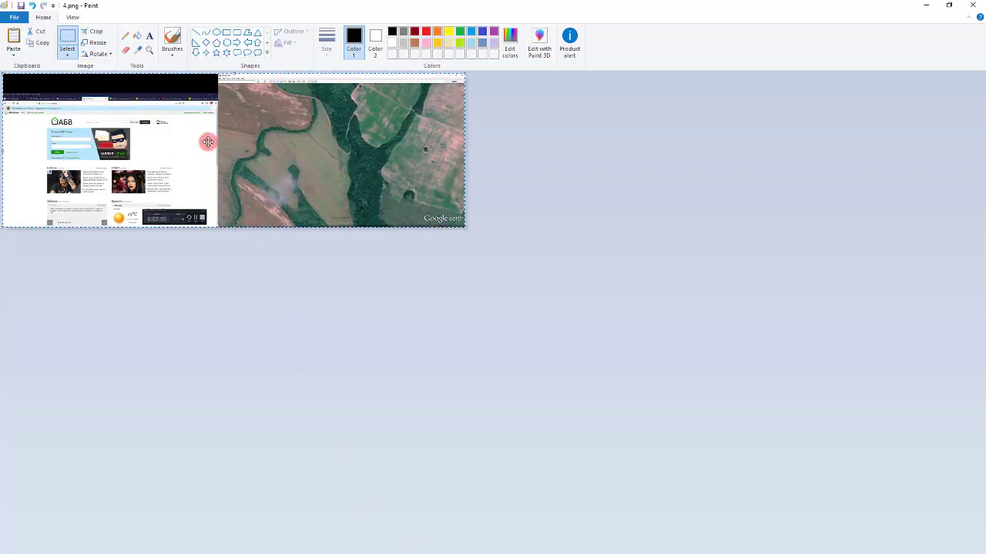
{"action": "left_click", "coordinate": [62, 42]}
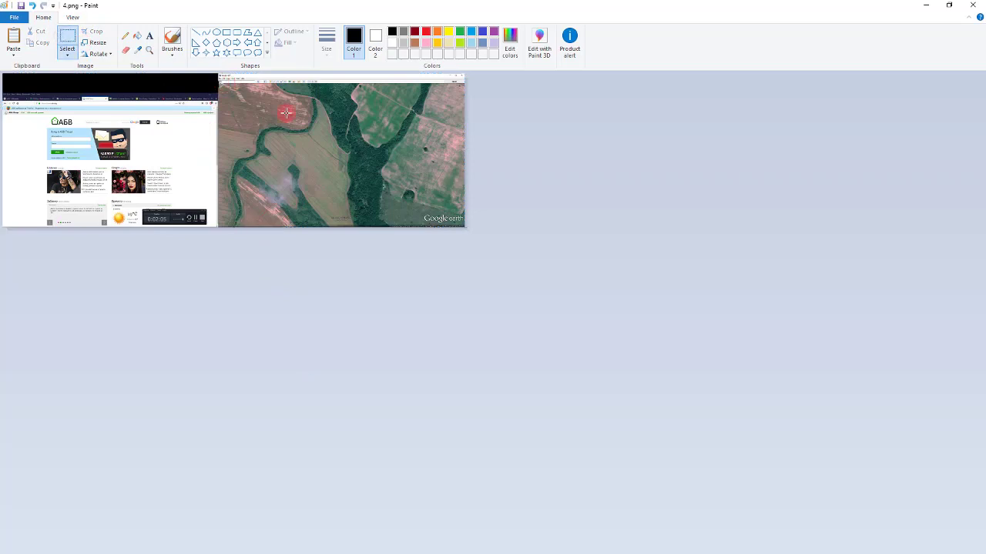
{"action": "left_click", "coordinate": [341, 104]}
- Save the screenshot as PNG picture 1.png in Heritage > Gref
{"action": "left_click", "coordinate": [17, 19]}
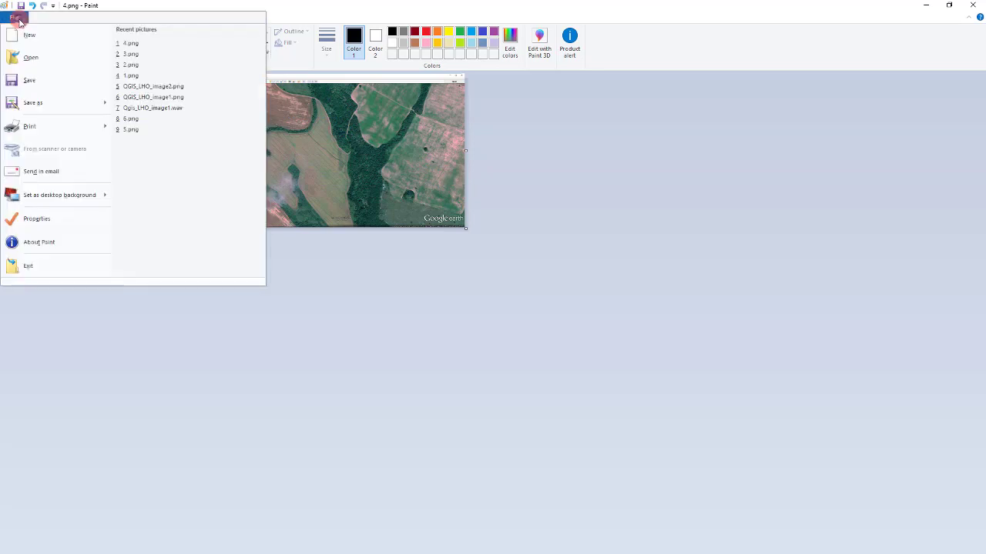
{"action": "left_click", "coordinate": [64, 101]}
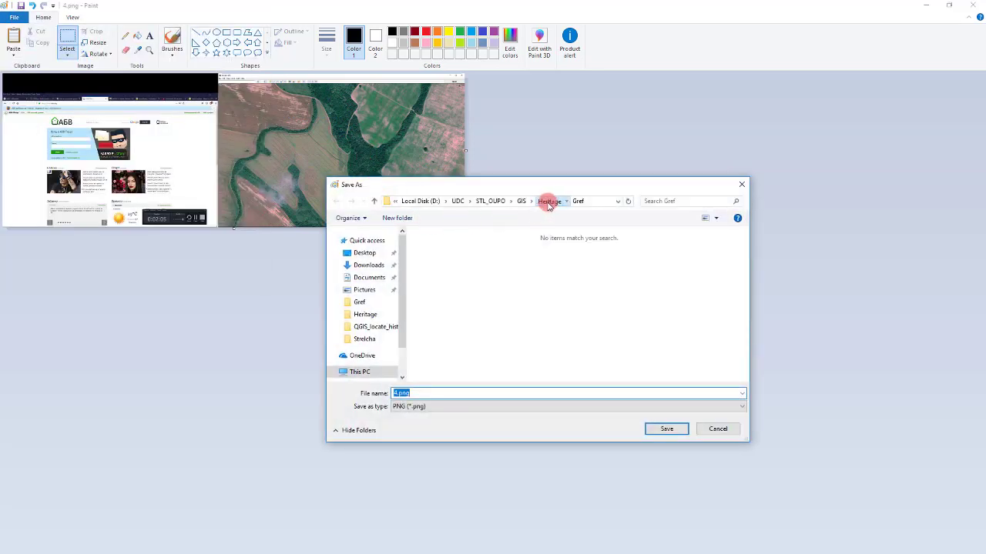
{"action": "left_click", "coordinate": [548, 201]}
{"action": "double_click", "coordinate": [443, 265]}
{"action": "left_click", "coordinate": [433, 396]}
{"action": "key", "text": "ctrl+a"}
{"action": "type", "text": "1"}
{"action": "left_click", "coordinate": [657, 429]}
{"action": "key", "text": "alt+Tab"}
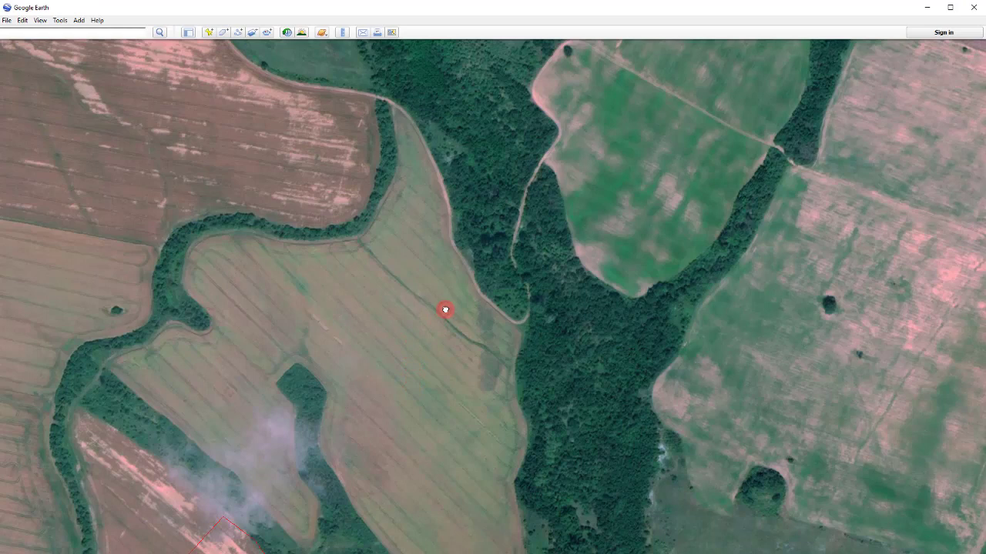
- Pan the Google Earth map east with the arrow keys
{"action": "key", "text": "Right"}
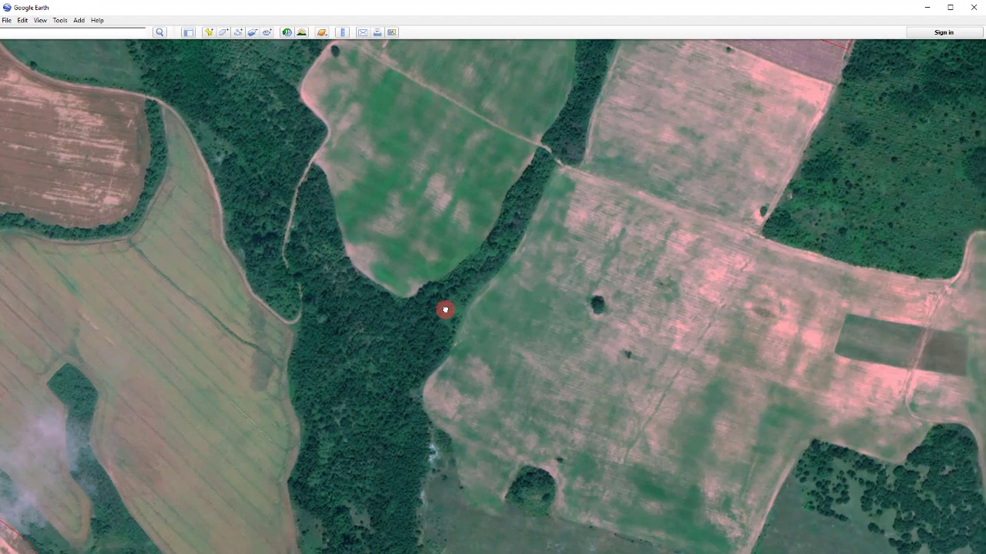
{"action": "key", "text": "alt+Tab"}
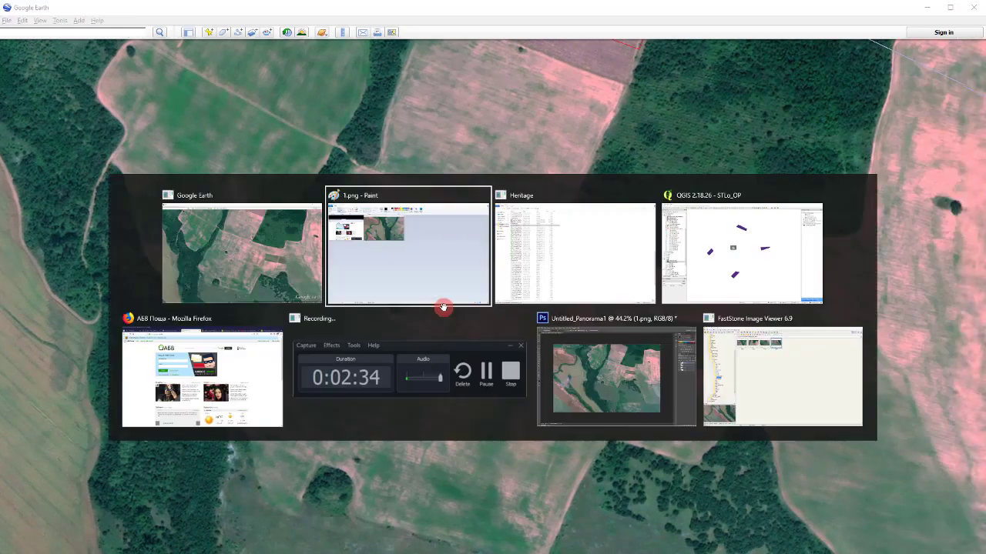
{"action": "key", "text": "alt+Tab"}
{"action": "key", "text": "alt+Tab"}
{"action": "key", "text": "alt+shift+Tab"}
{"action": "key", "text": "alt+shift+Tab"}
{"action": "key", "text": "alt+Tab"}
{"action": "key", "text": "alt+Tab"}
{"action": "key", "text": "alt+Tab"}
{"action": "key", "text": "alt+Tab"}
{"action": "key", "text": "alt+Tab"}
{"action": "key", "text": "alt+Tab"}
{"action": "key", "text": "alt+Tab"}
{"action": "key", "text": "alt+Tab"}
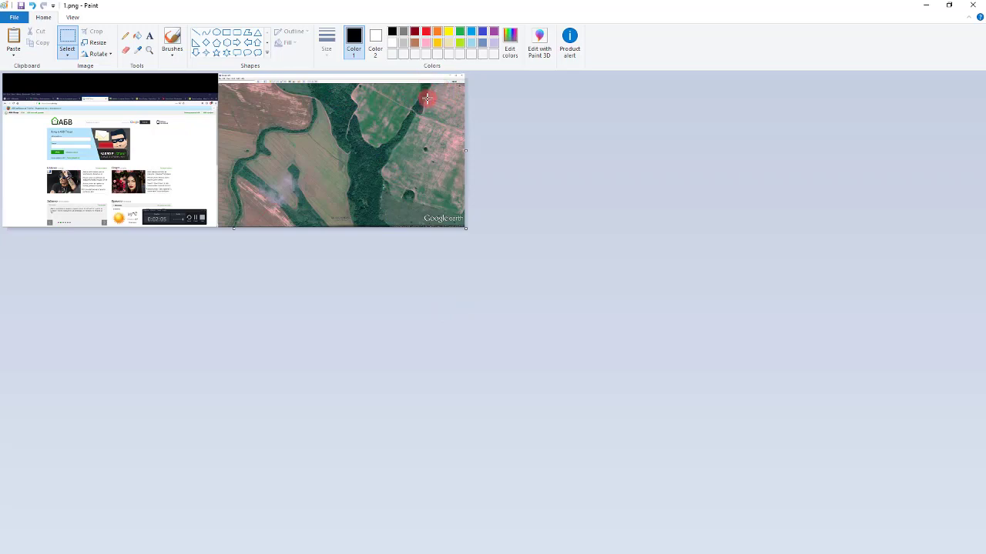
{"action": "key", "text": "alt+Tab"}
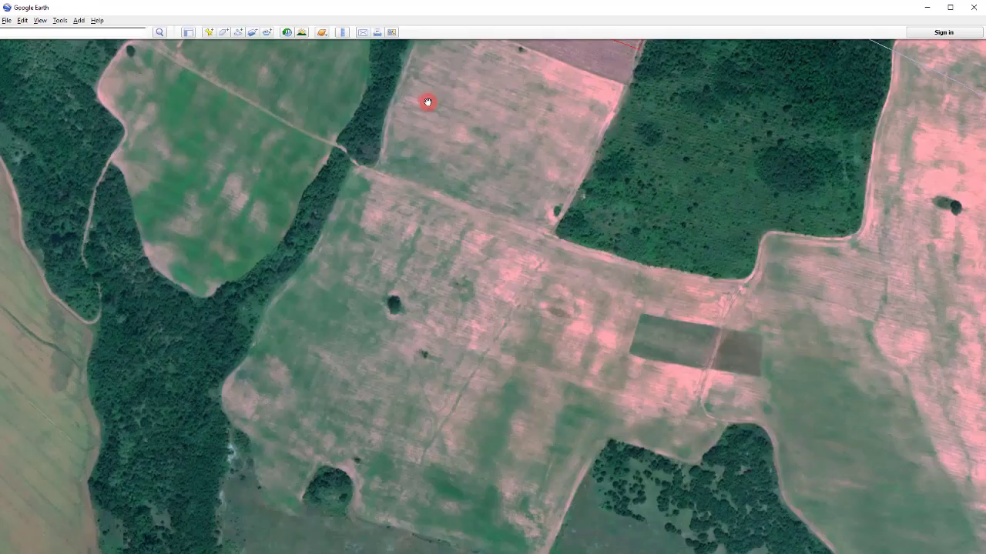
{"action": "key", "text": "Right"}
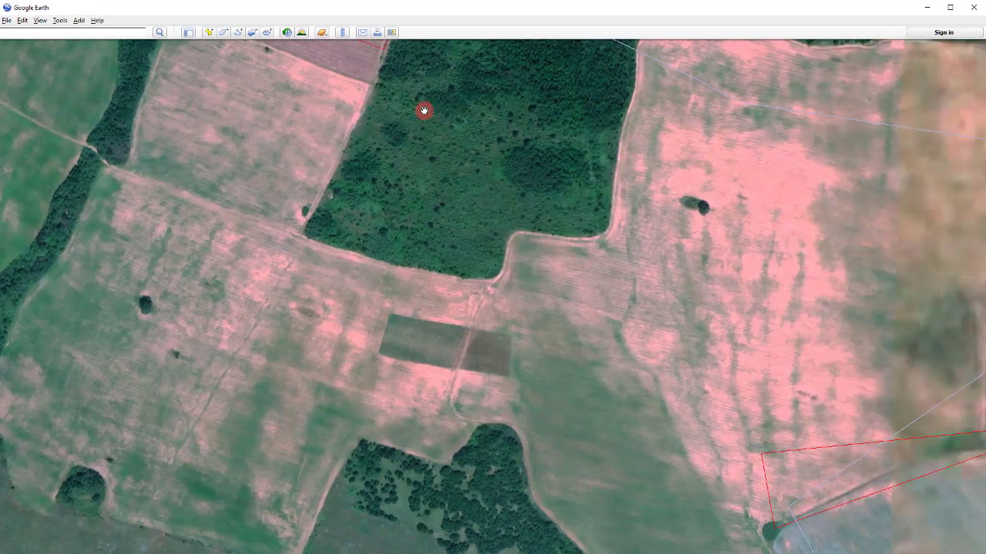
{"action": "key", "text": "Right"}
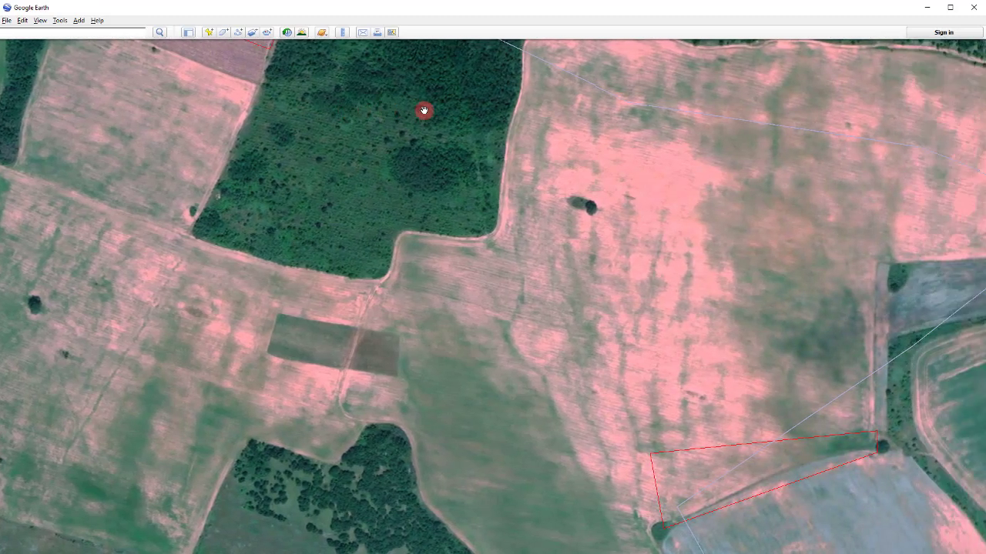
- Paste the eastern view into Paint and save it as 2.png
{"action": "key", "text": "alt+Tab"}
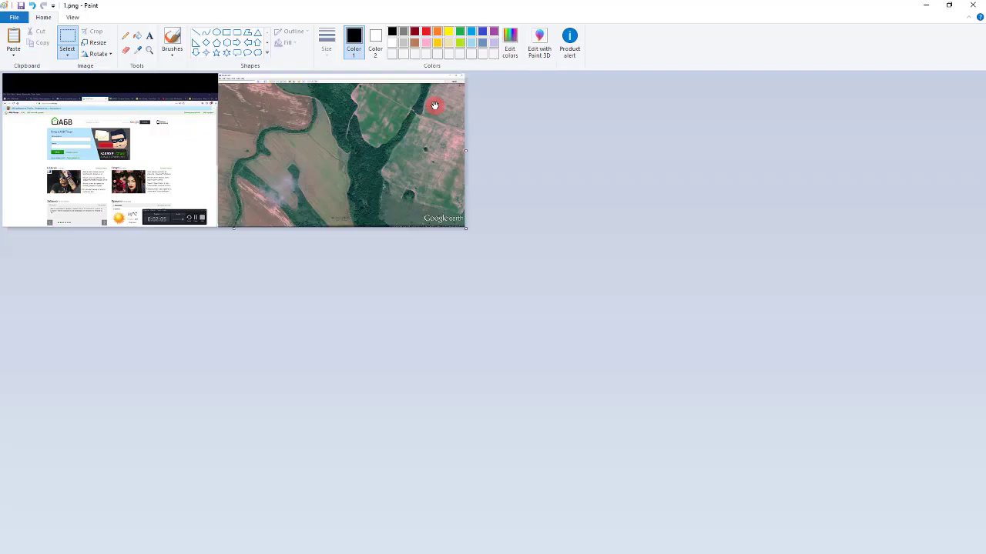
{"action": "key", "text": "ctrl+v"}
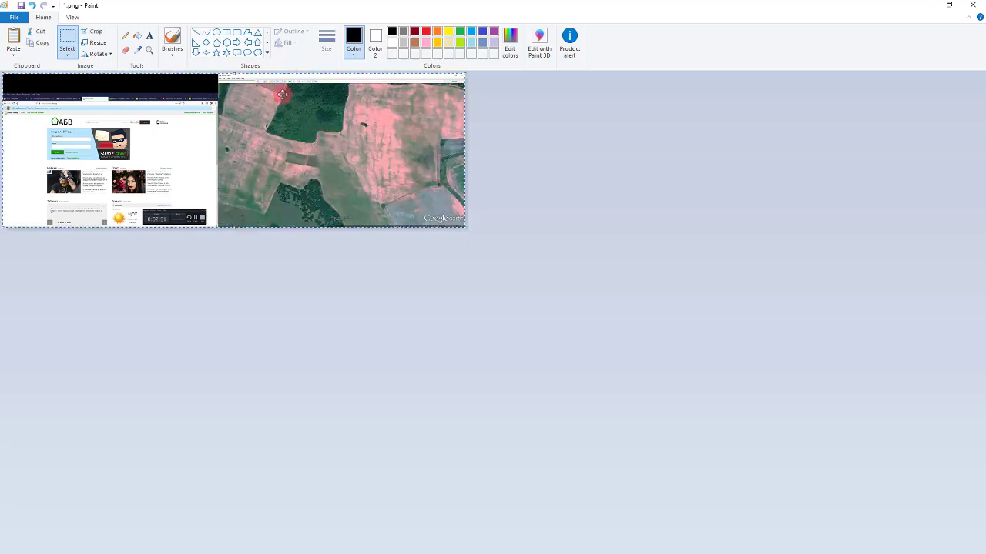
{"action": "key", "text": "F12"}
{"action": "key", "text": "Return"}
{"action": "key", "text": "alt+Tab"}
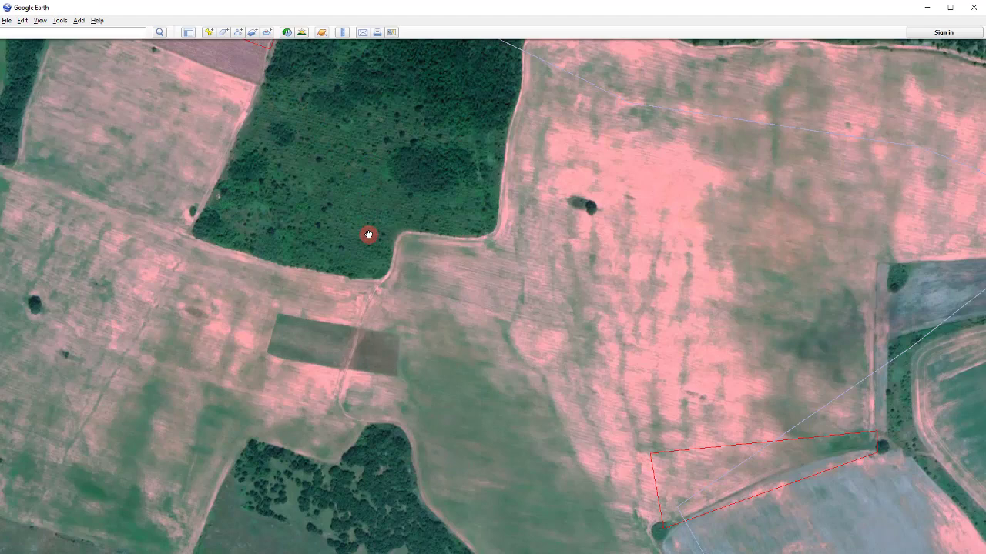
- Pan the map south and paste that view into Paint
{"action": "left_click", "coordinate": [383, 427]}
{"action": "key", "text": "Down"}
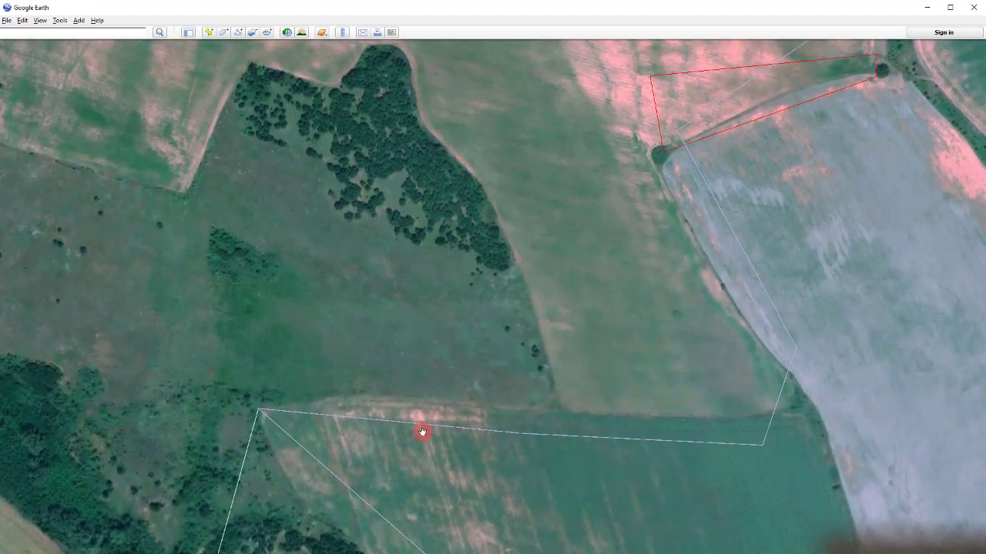
{"action": "key", "text": "alt+Tab"}
{"action": "key", "text": "ctrl+v"}
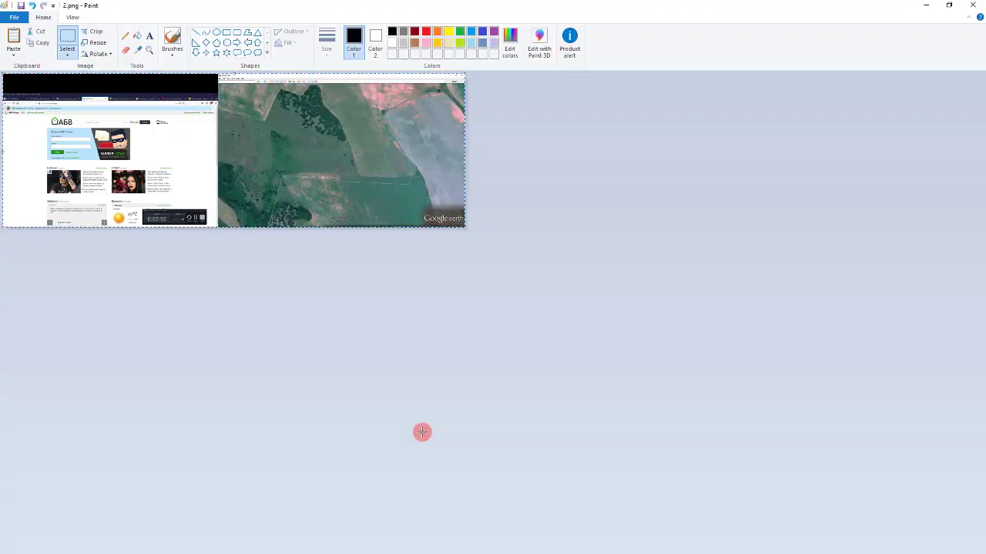
- Save the southern view as 3.png
{"action": "key", "text": "F12"}
{"action": "type", "text": "3"}
{"action": "key", "text": "Return"}
{"action": "key", "text": "alt+Tab"}
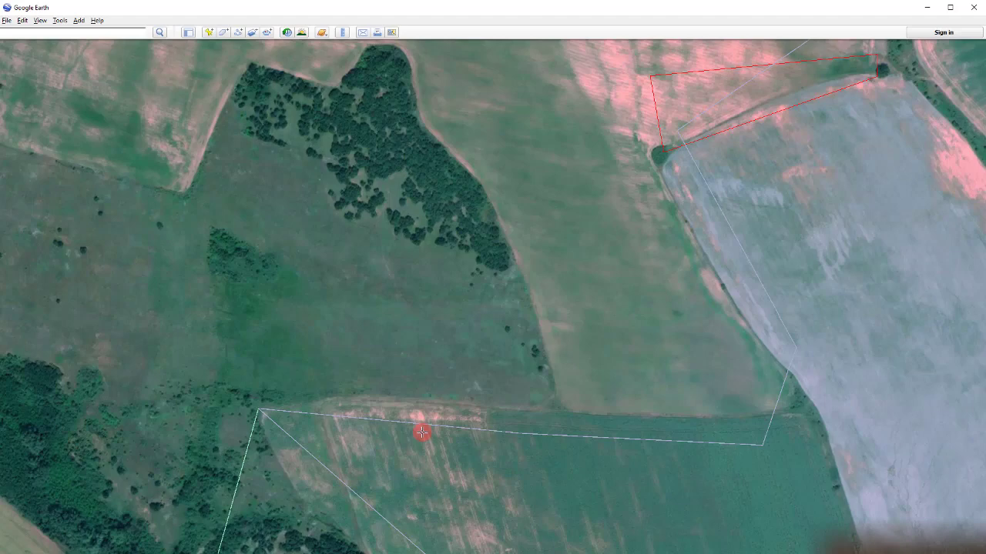
- Pan the map west to center the red-outlined lot
{"action": "key", "text": "Left"}
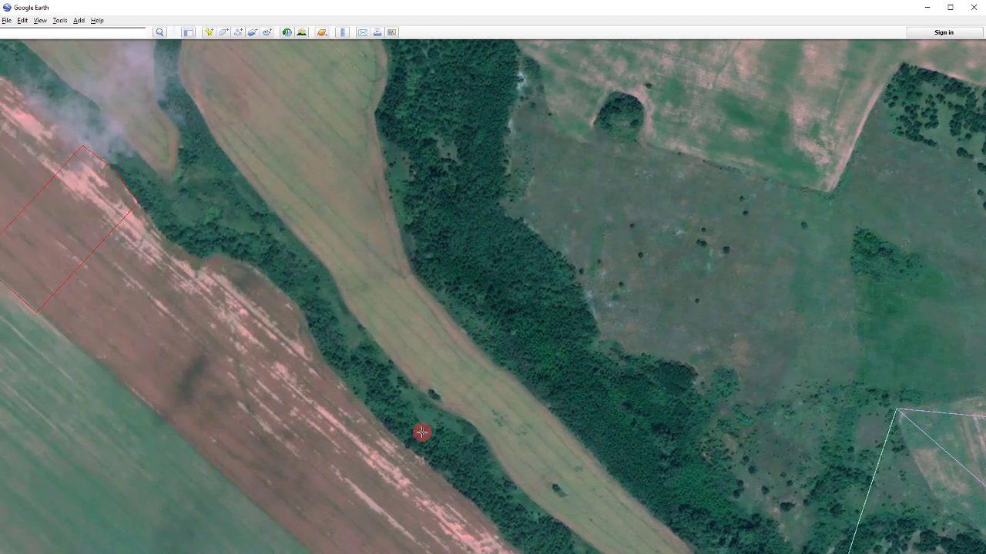
{"action": "key", "text": "alt+Tab"}
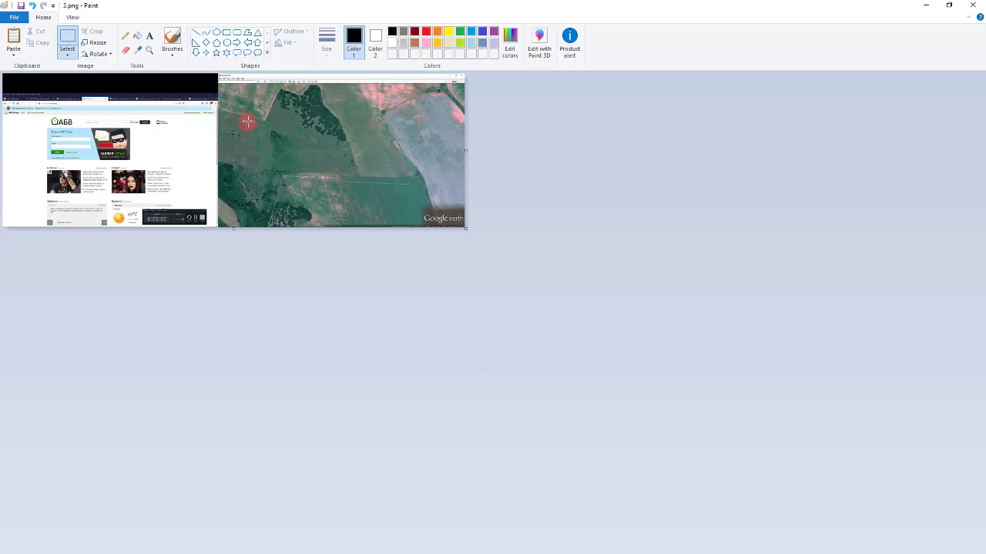
{"action": "key", "text": "alt+Tab"}
{"action": "key", "text": "Left"}
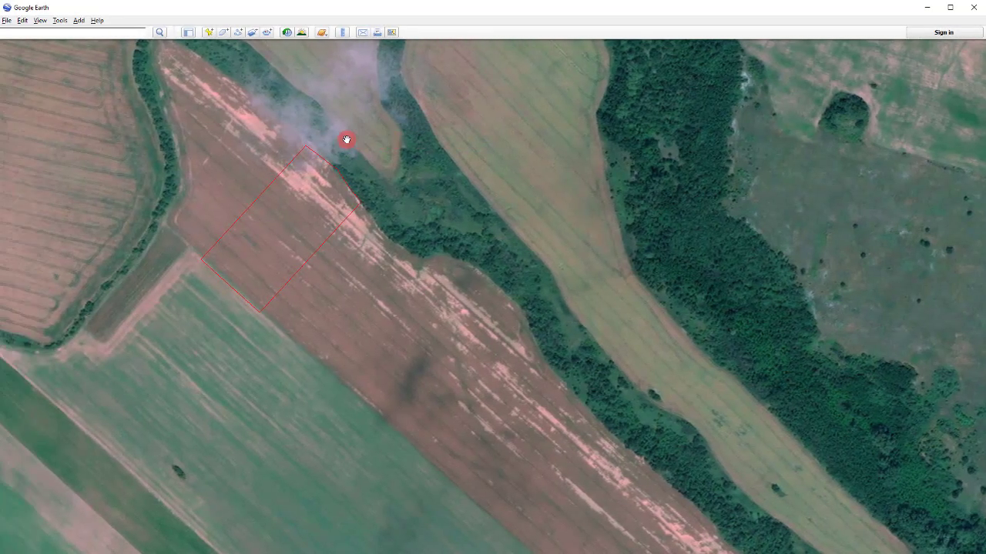
{"action": "key", "text": "Right"}
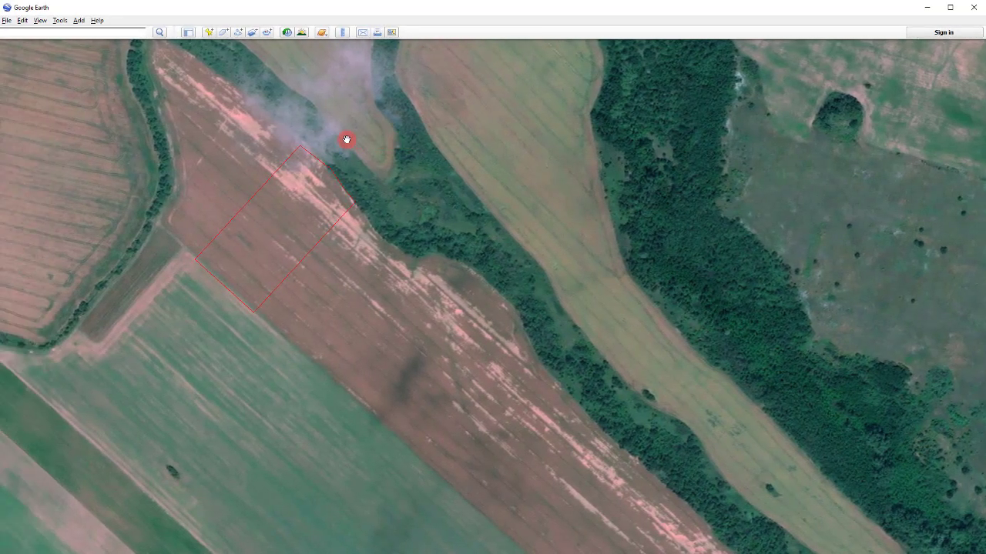
- Paste the red lot view into Paint and save it as 4.png
{"action": "key", "text": "alt+Tab"}
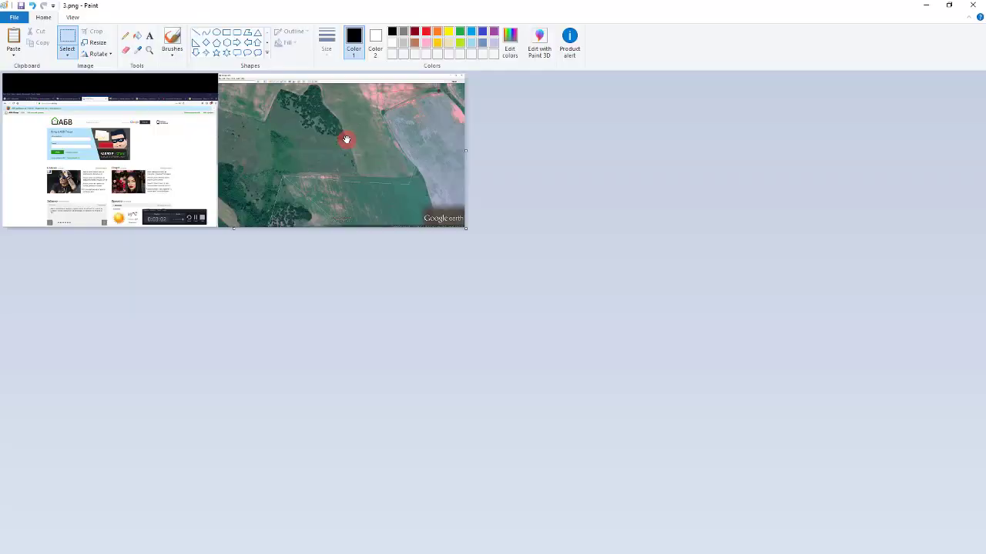
{"action": "key", "text": "ctrl+v"}
{"action": "key", "text": "F12"}
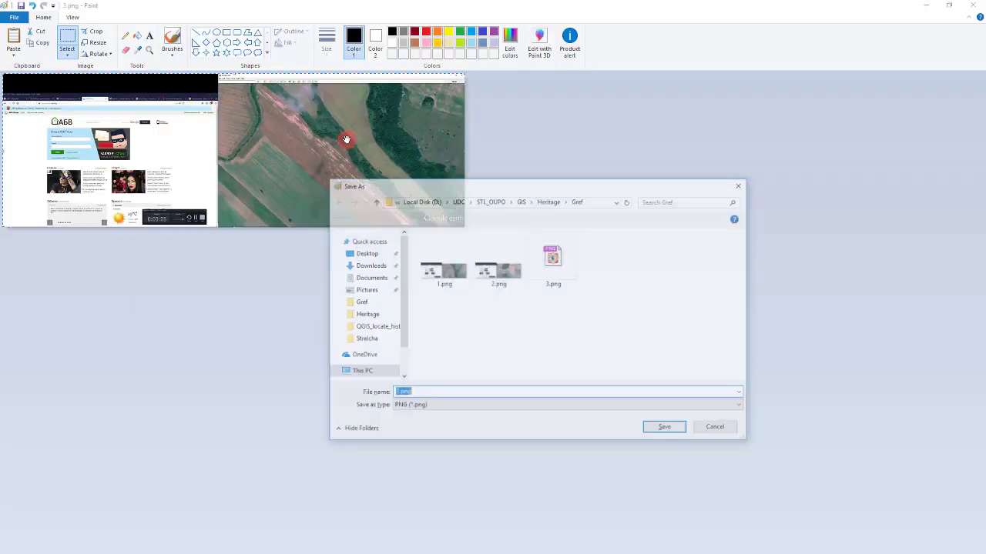
{"action": "type", "text": "4"}
{"action": "key", "text": "Return"}
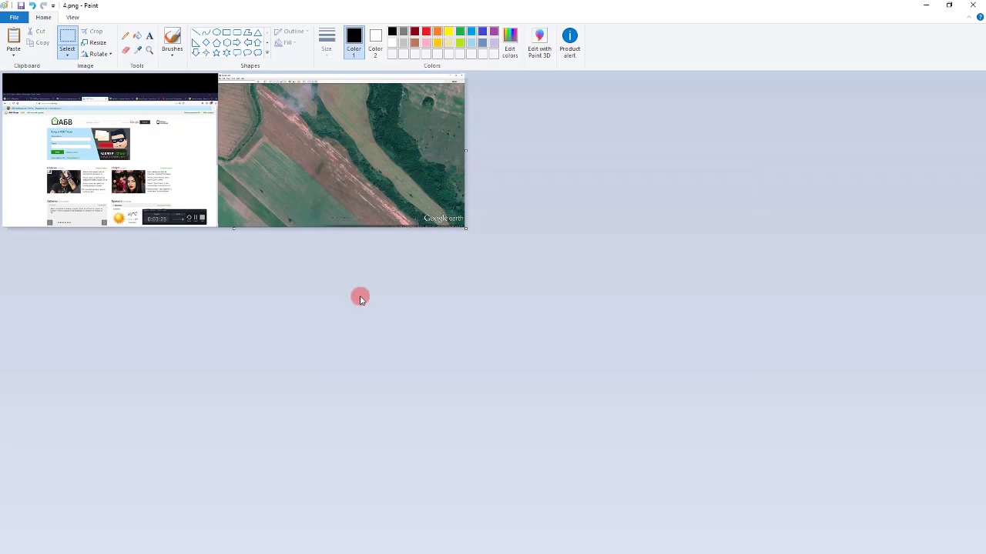
- In Photoshop, open 1.png from the Gref folder, then close the document
{"action": "key", "text": "alt"}
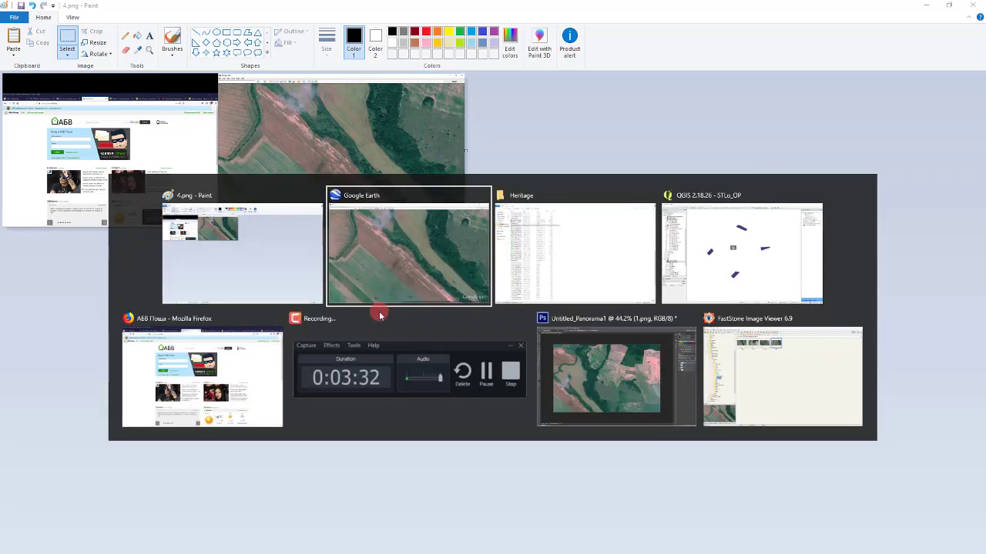
{"action": "key", "text": "Tab"}
{"action": "key", "text": "Tab"}
{"action": "key", "text": "Tab"}
{"action": "key", "text": "Tab"}
{"action": "key", "text": "Tab"}
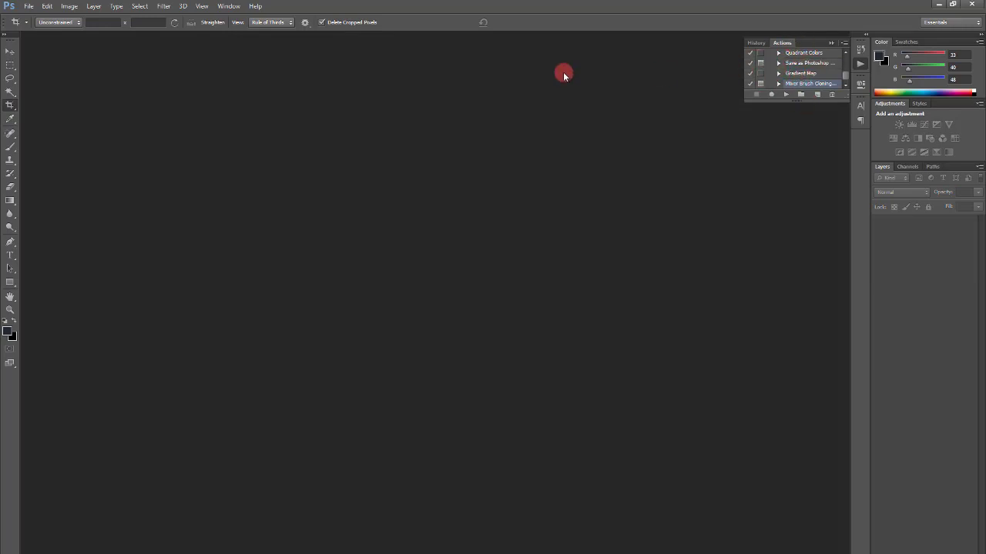
{"action": "left_click", "coordinate": [28, 6]}
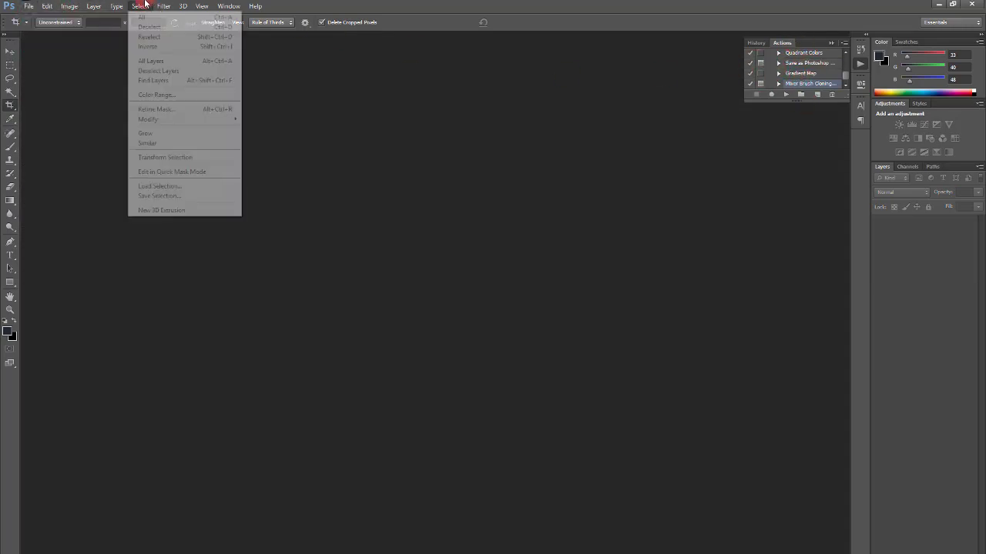
{"action": "left_click", "coordinate": [145, 4]}
{"action": "left_click", "coordinate": [28, 6]}
{"action": "left_click", "coordinate": [43, 28]}
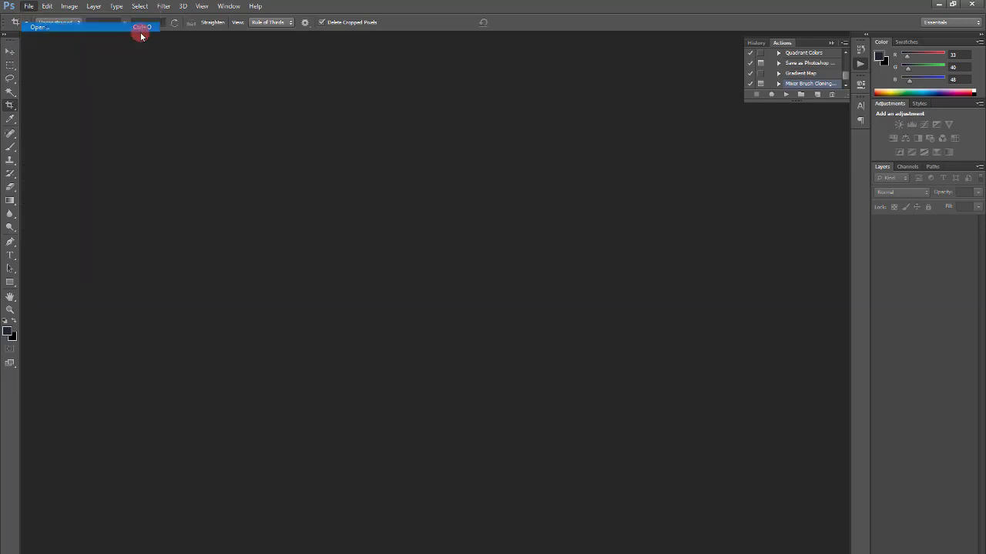
{"action": "double_click", "coordinate": [443, 184]}
{"action": "double_click", "coordinate": [443, 185]}
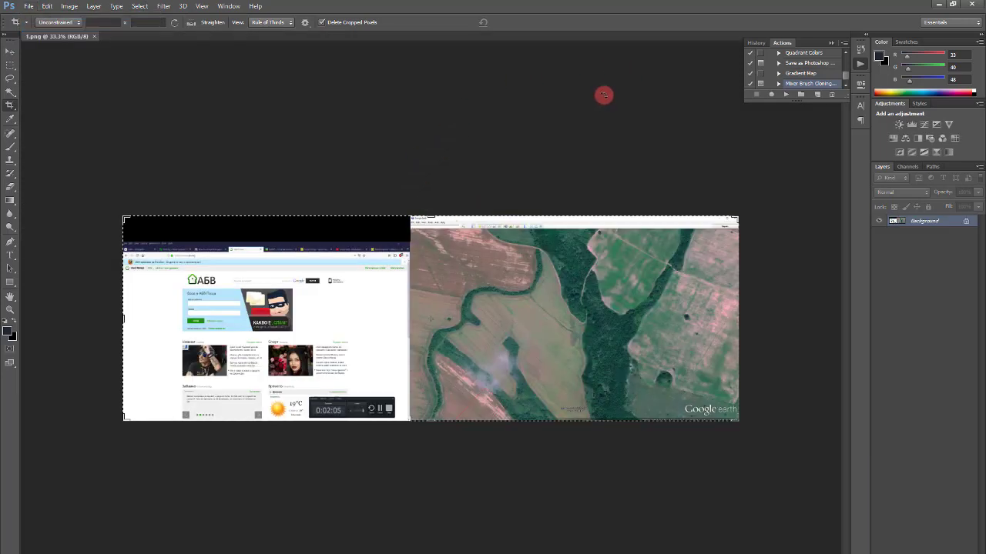
{"action": "left_click", "coordinate": [94, 37]}
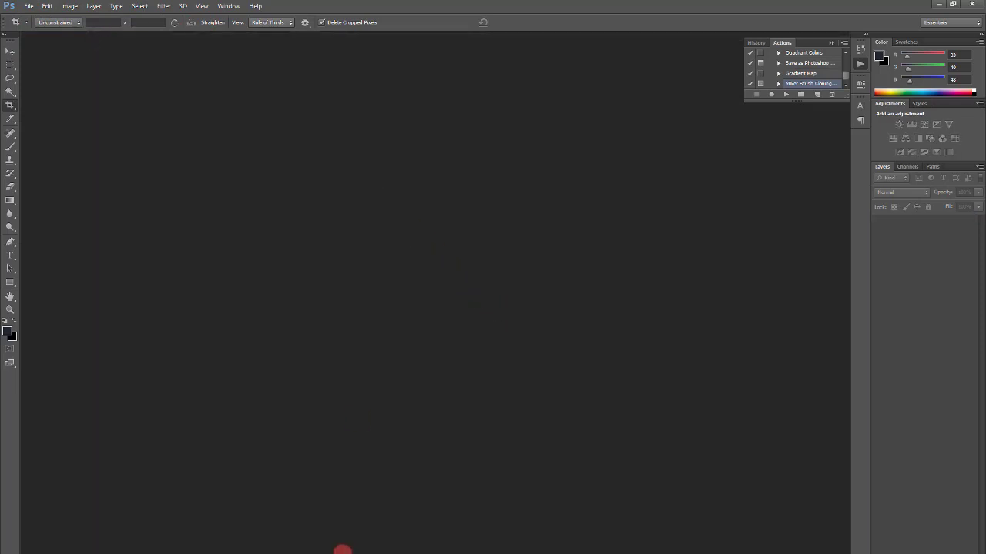
- Copy 1.png from Heritage > Gref into the Gref - Original folder
{"action": "key", "text": "super"}
{"action": "left_click", "coordinate": [310, 551]}
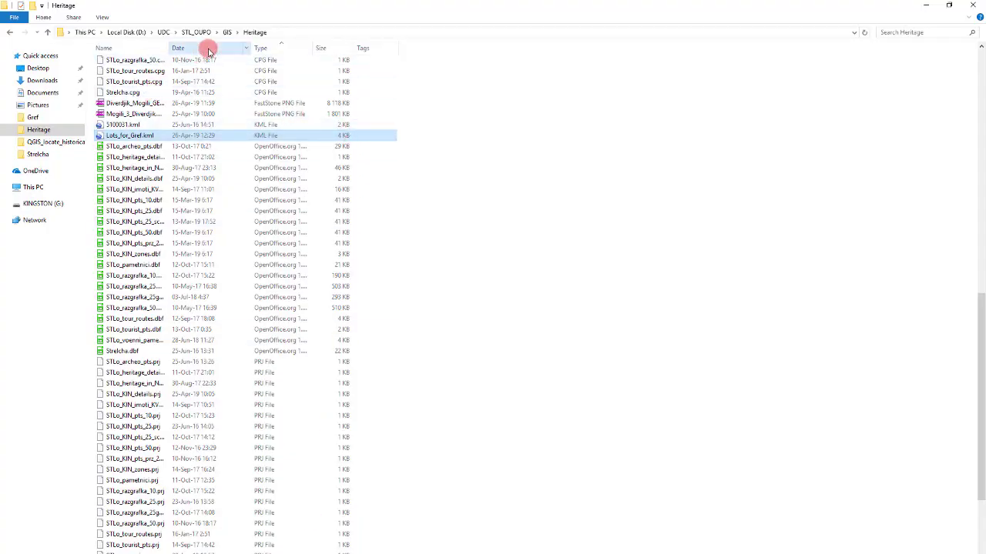
{"action": "left_click", "coordinate": [225, 32]}
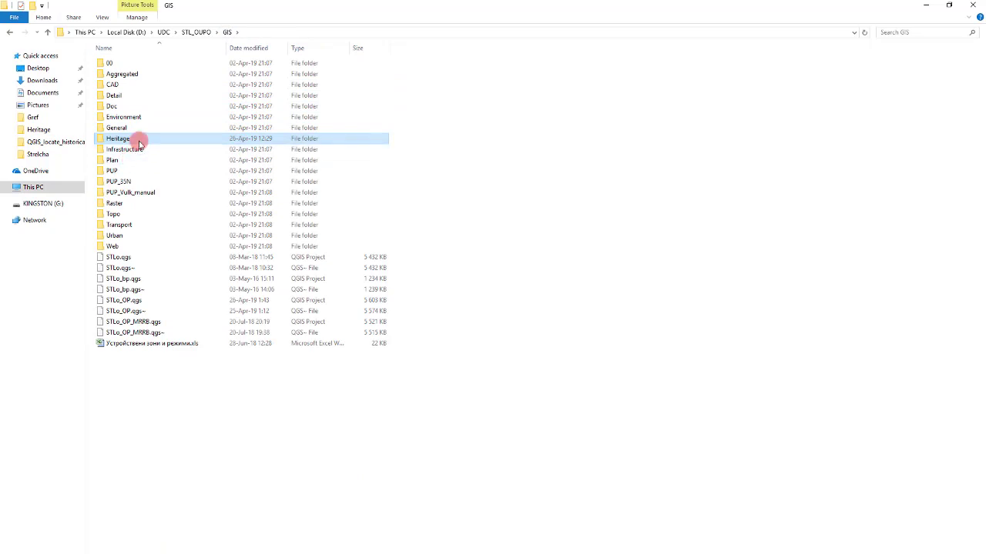
{"action": "double_click", "coordinate": [132, 138]}
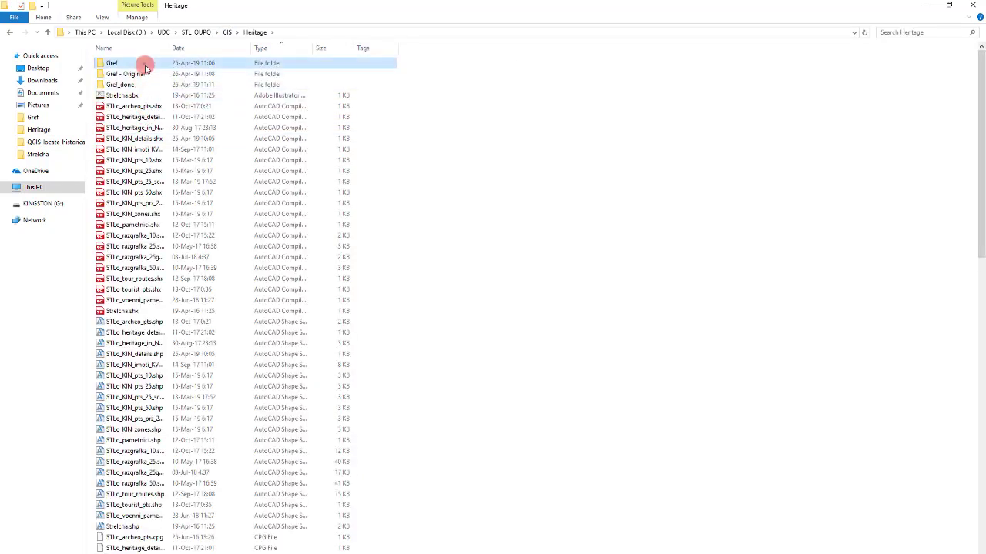
{"action": "double_click", "coordinate": [141, 64]}
{"action": "left_click", "coordinate": [138, 62]}
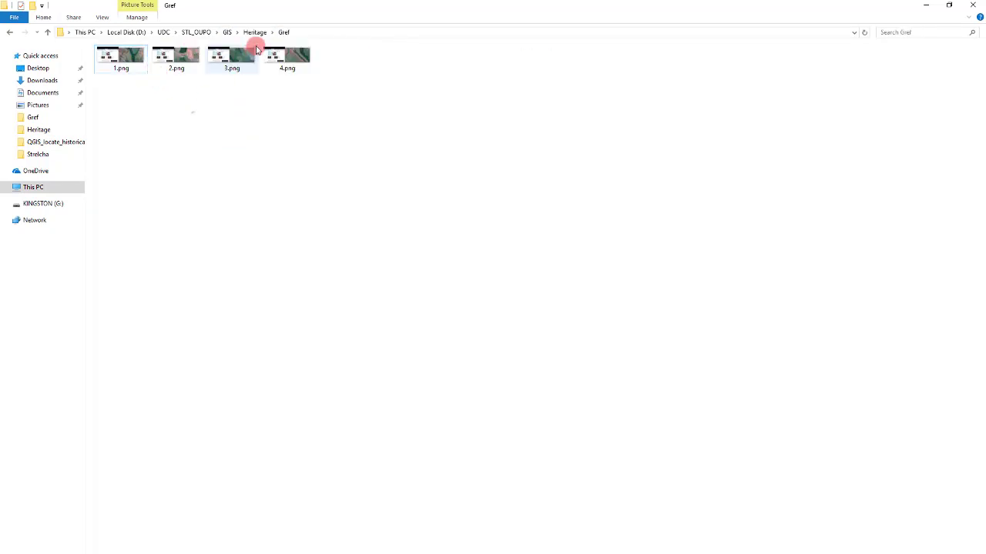
{"action": "left_click", "coordinate": [255, 32]}
{"action": "double_click", "coordinate": [132, 73]}
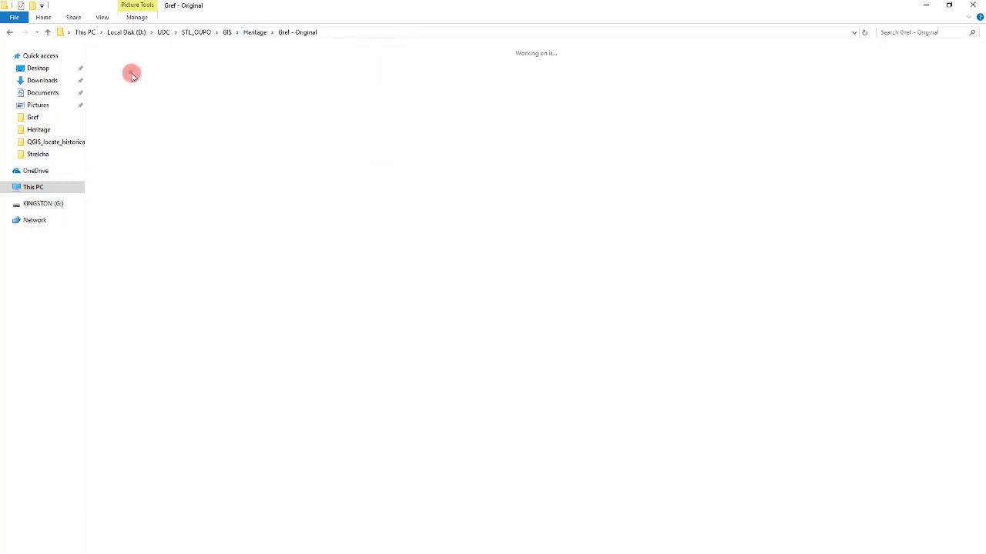
{"action": "key", "text": "ctrl+v"}
{"action": "left_click", "coordinate": [150, 83]}
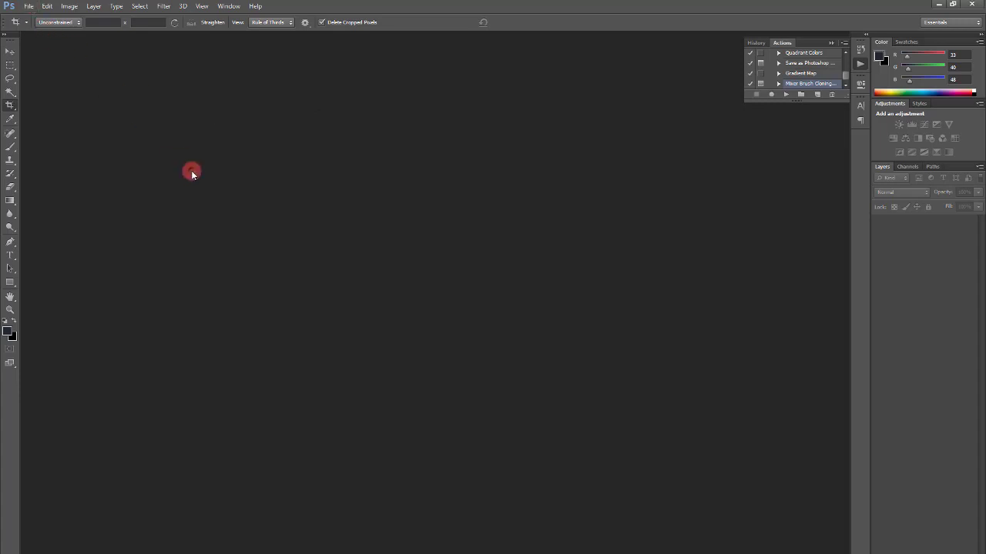
- Open 1.png from the Gref - Original folder in Photoshop
{"action": "double_click", "coordinate": [191, 171]}
{"action": "left_click", "coordinate": [554, 150]}
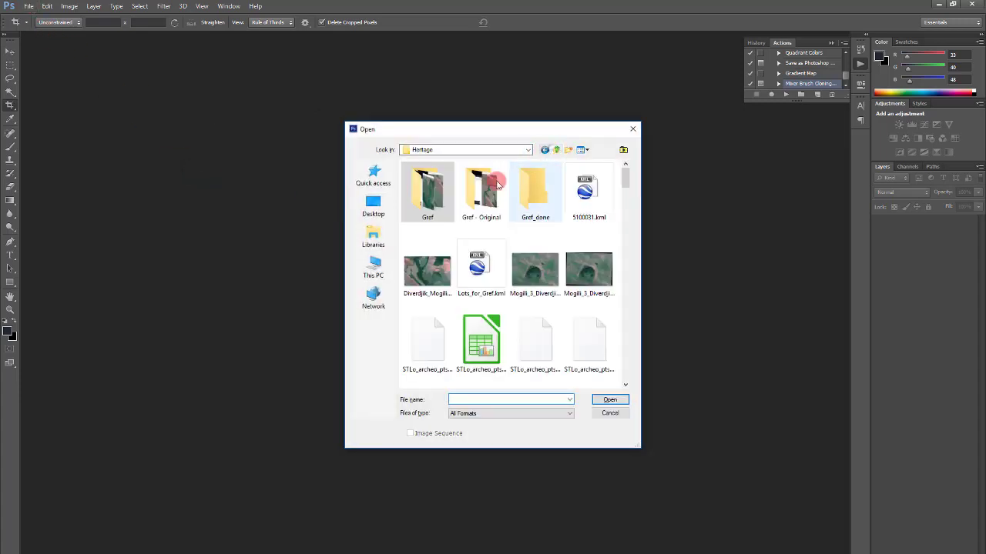
{"action": "double_click", "coordinate": [478, 193]}
{"action": "double_click", "coordinate": [410, 201]}
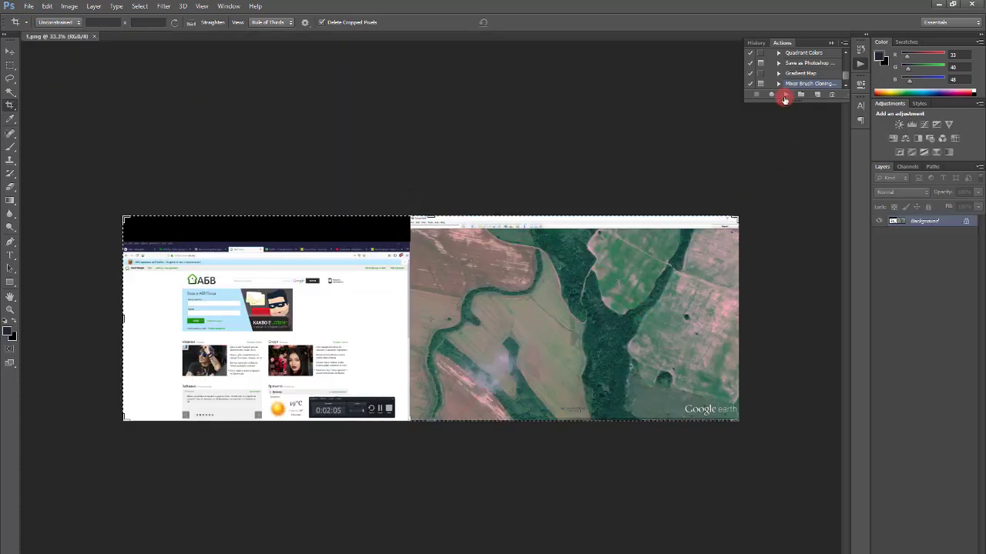
- Create a new action named Crop_2_monitors and start recording
{"action": "left_click", "coordinate": [821, 95]}
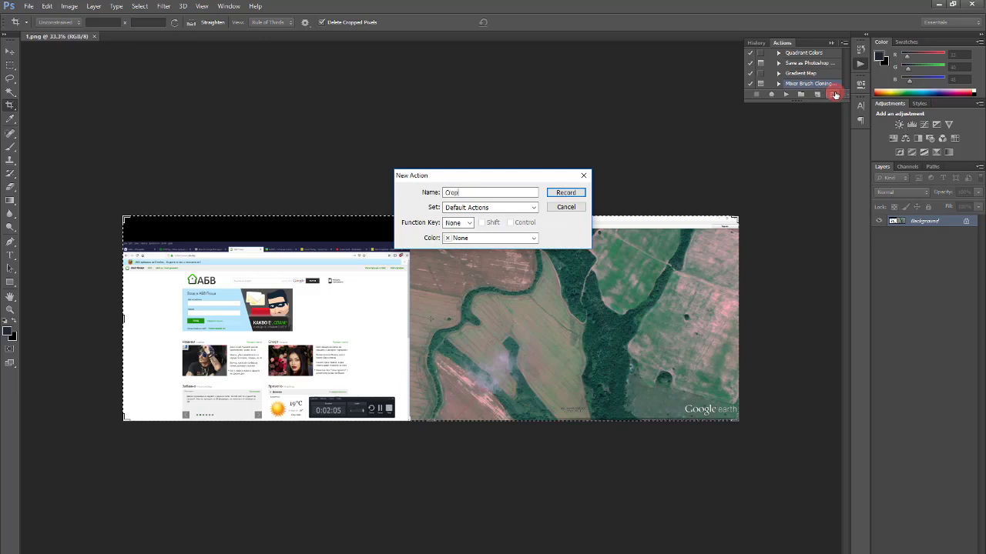
{"action": "type", "text": "Crop_2_monitors"}
{"action": "key", "text": "Return"}
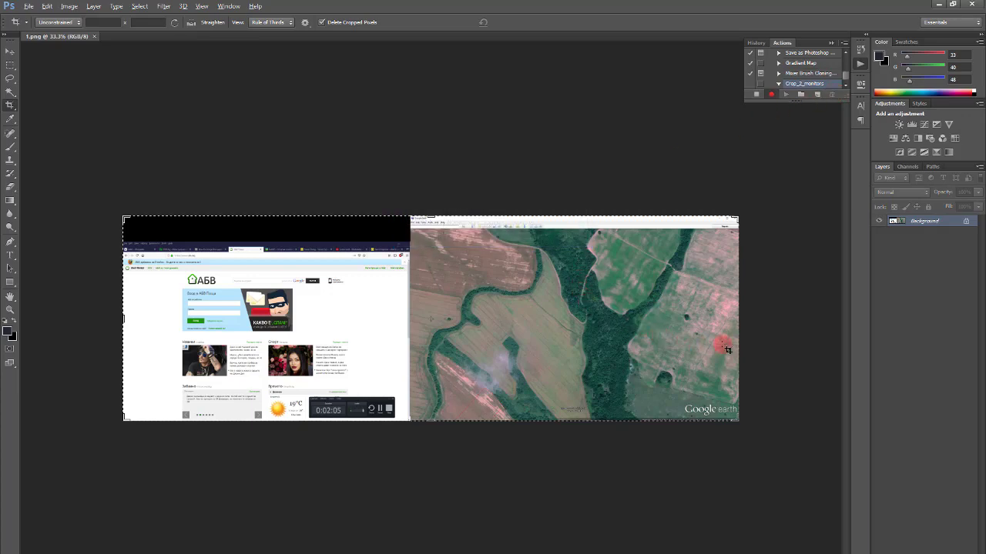
- Shrink the crop to the aerial image, lowering the top edge and aligning the left edge
{"action": "scroll", "coordinate": [682, 278], "scroll_direction": "up", "scroll_amount": 1}
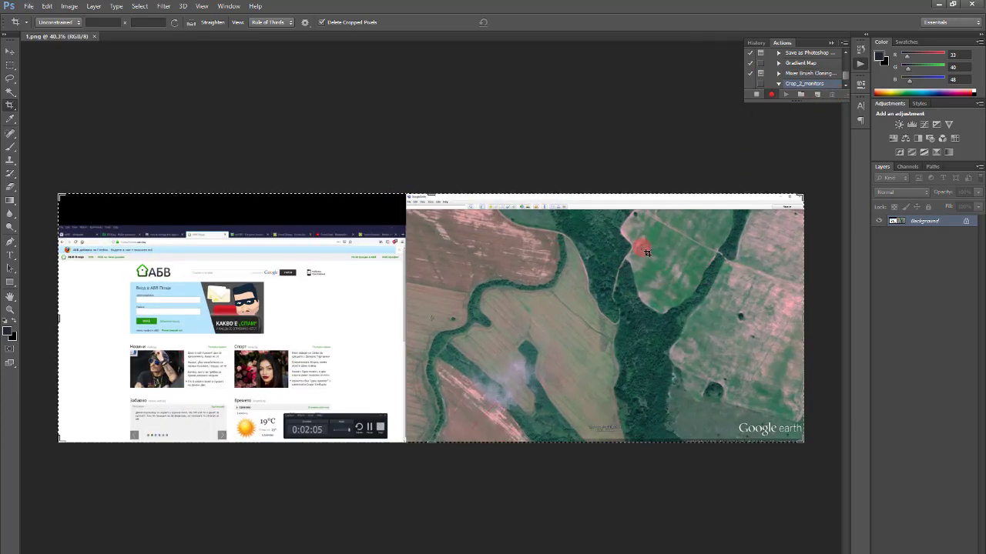
{"action": "scroll", "coordinate": [700, 246], "scroll_direction": "up", "scroll_amount": 1}
{"action": "scroll", "coordinate": [506, 194], "scroll_direction": "down", "scroll_amount": 1}
{"action": "left_click_drag", "start_coordinate": [60, 198], "coordinate": [229, 191]}
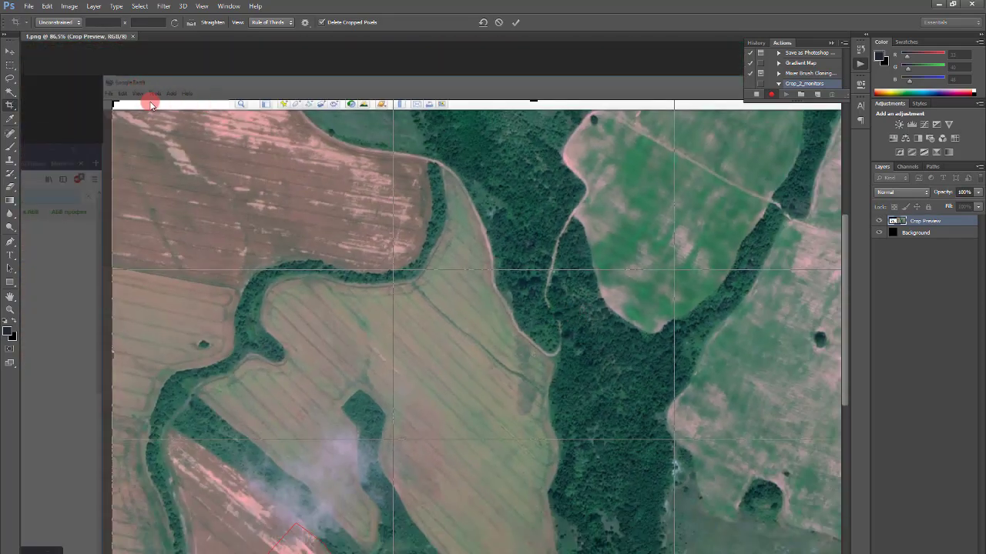
{"action": "left_click", "coordinate": [152, 105]}
{"action": "left_click_drag", "start_coordinate": [534, 97], "coordinate": [537, 105]}
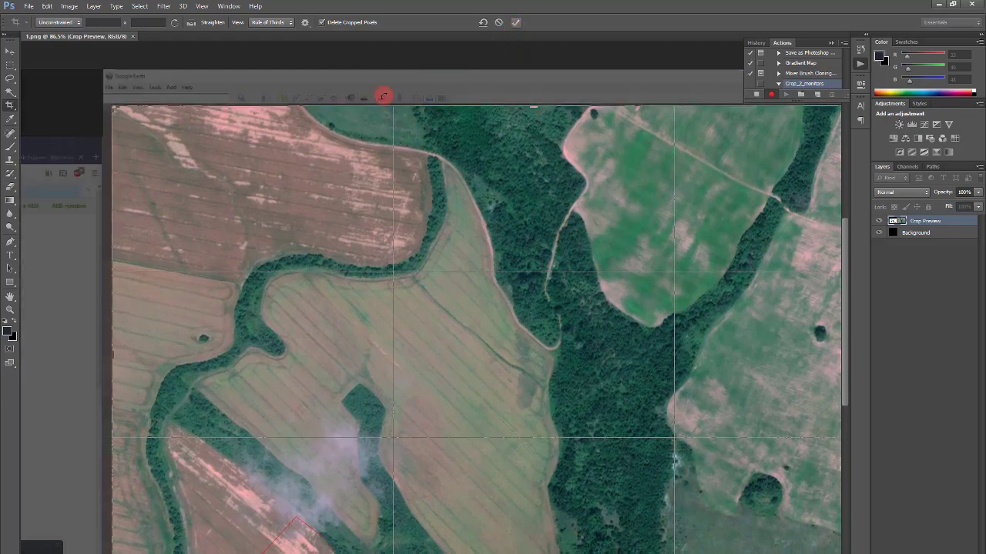
{"action": "scroll", "coordinate": [82, 92], "scroll_direction": "up", "scroll_amount": 3}
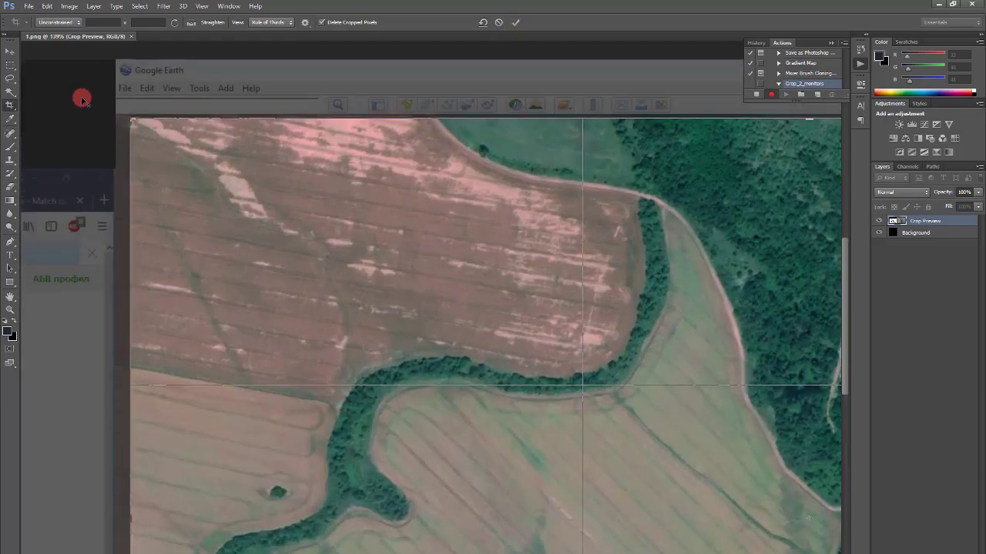
{"action": "left_click", "coordinate": [128, 151]}
{"action": "left_click_drag", "start_coordinate": [128, 155], "coordinate": [123, 156]}
- Raise the bottom crop edge above the status strip, zooming in to check the framing
{"action": "scroll", "coordinate": [169, 165], "scroll_direction": "down", "scroll_amount": 3}
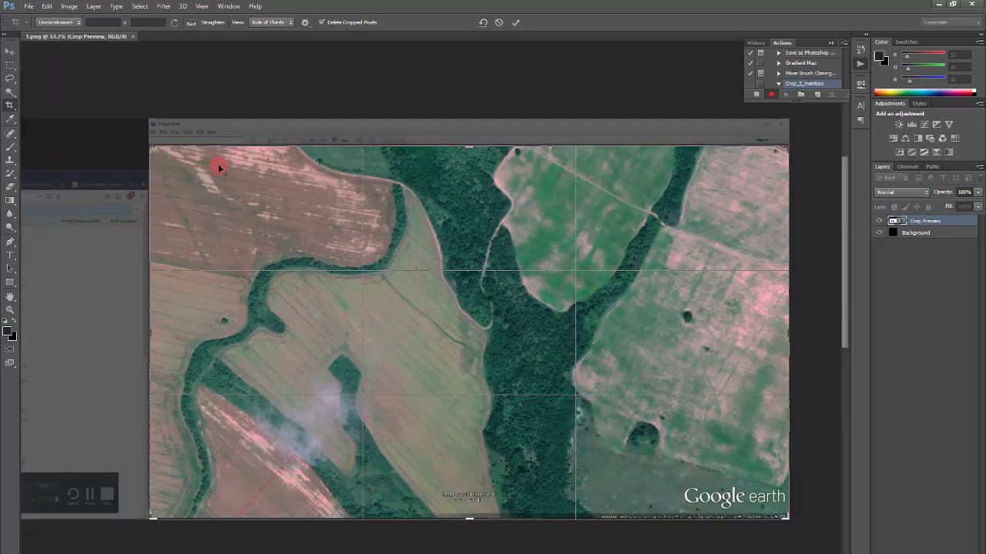
{"action": "scroll", "coordinate": [728, 454], "scroll_direction": "up", "scroll_amount": 1}
{"action": "scroll", "coordinate": [743, 497], "scroll_direction": "up", "scroll_amount": 1}
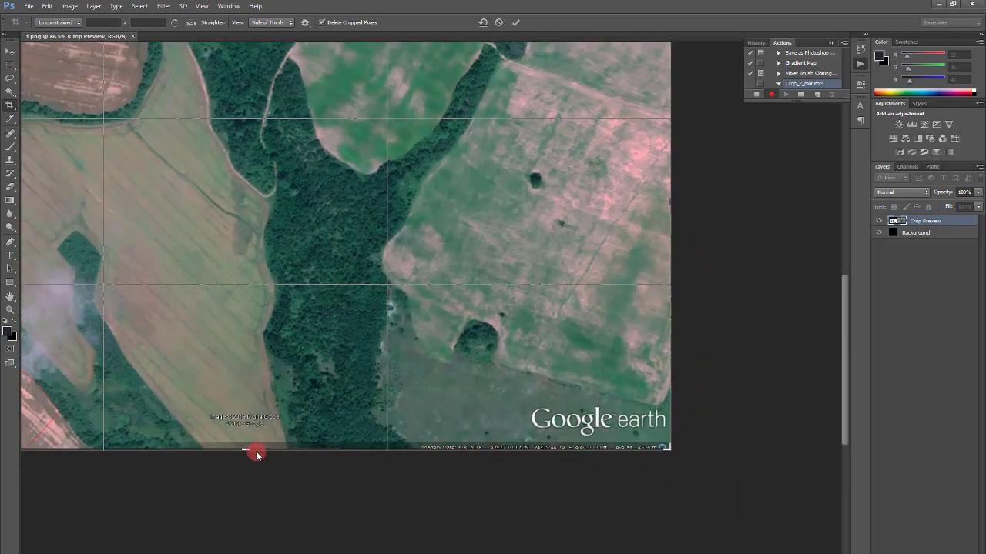
{"action": "left_click_drag", "start_coordinate": [246, 452], "coordinate": [254, 424]}
{"action": "scroll", "coordinate": [578, 369], "scroll_direction": "down", "scroll_amount": 2}
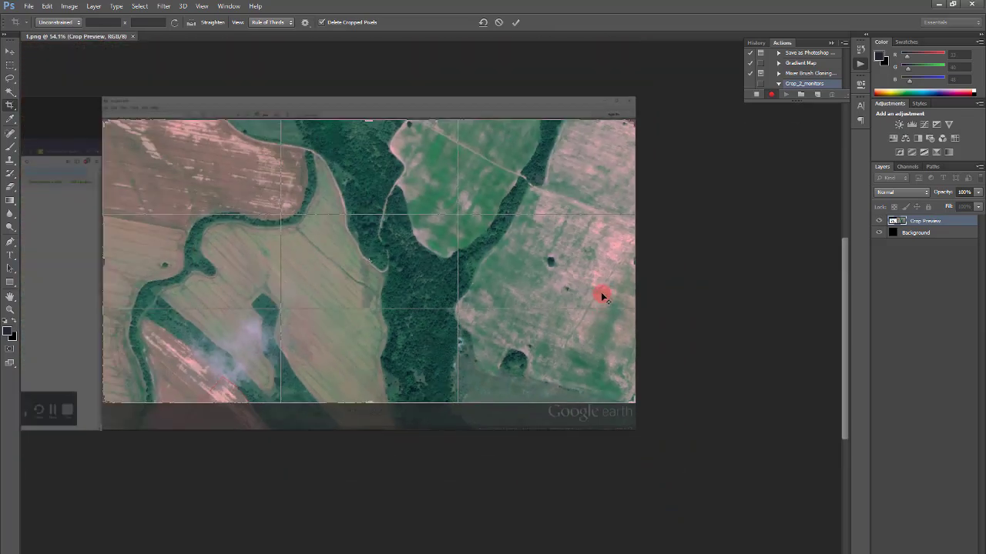
{"action": "scroll", "coordinate": [654, 97], "scroll_direction": "up", "scroll_amount": 4}
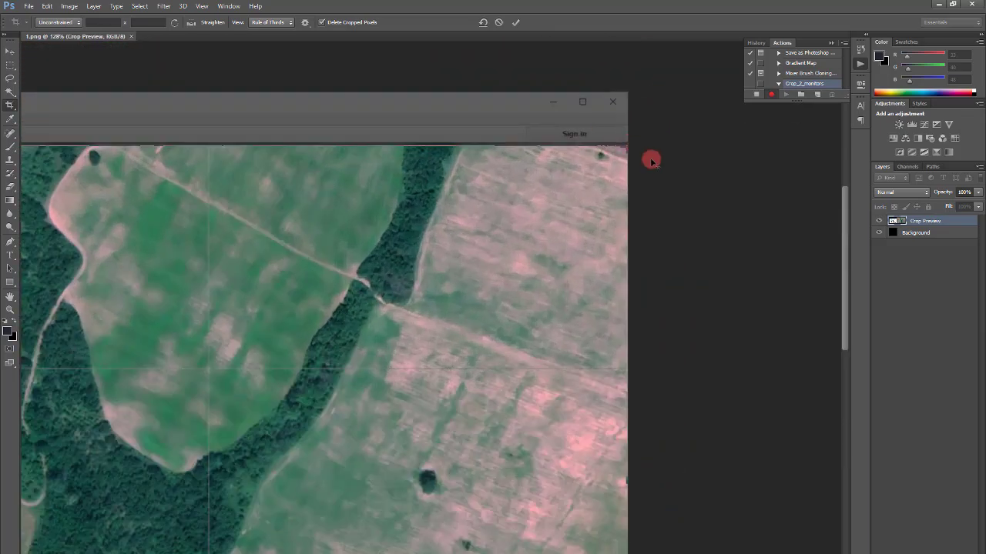
{"action": "scroll", "coordinate": [601, 165], "scroll_direction": "down", "scroll_amount": 2}
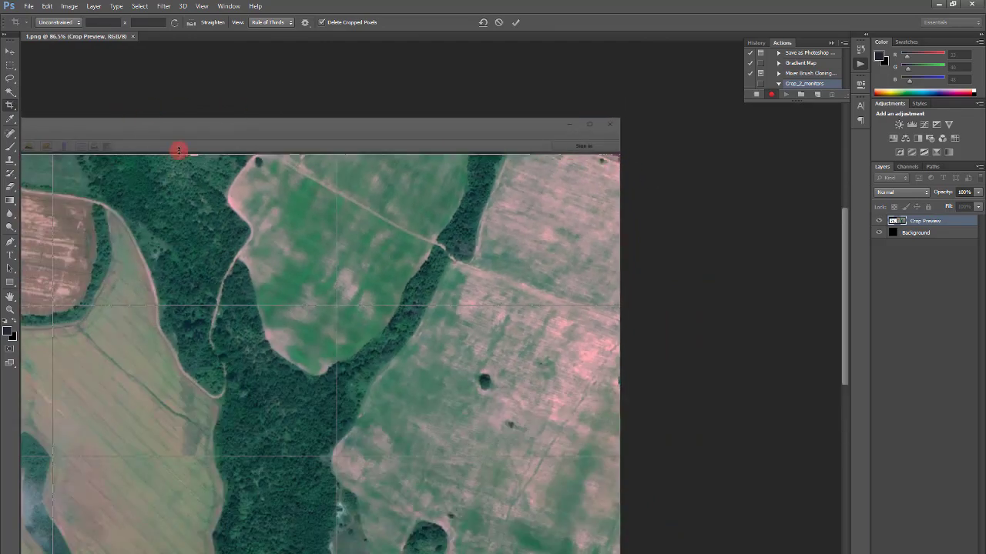
{"action": "scroll", "coordinate": [178, 150], "scroll_direction": "up", "scroll_amount": 5}
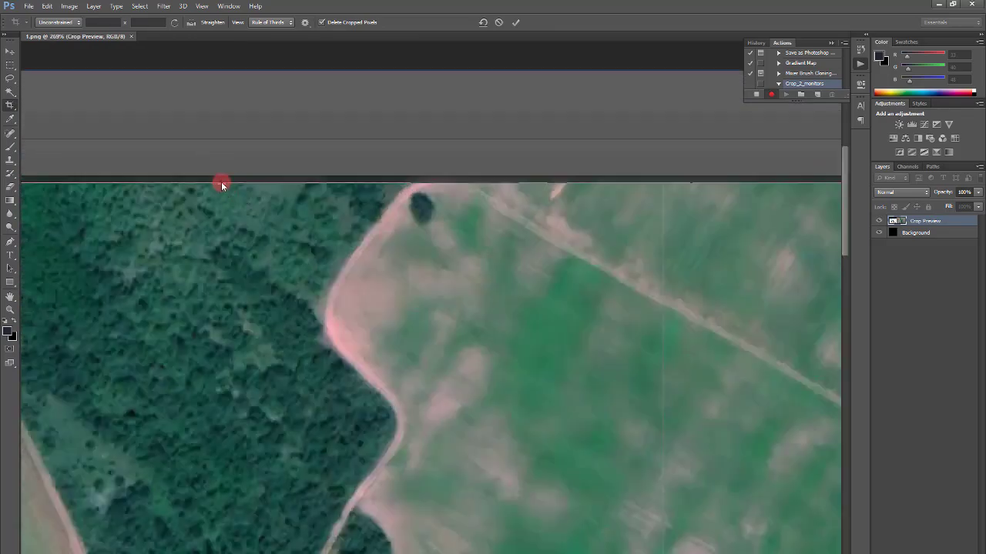
{"action": "left_click", "coordinate": [221, 183]}
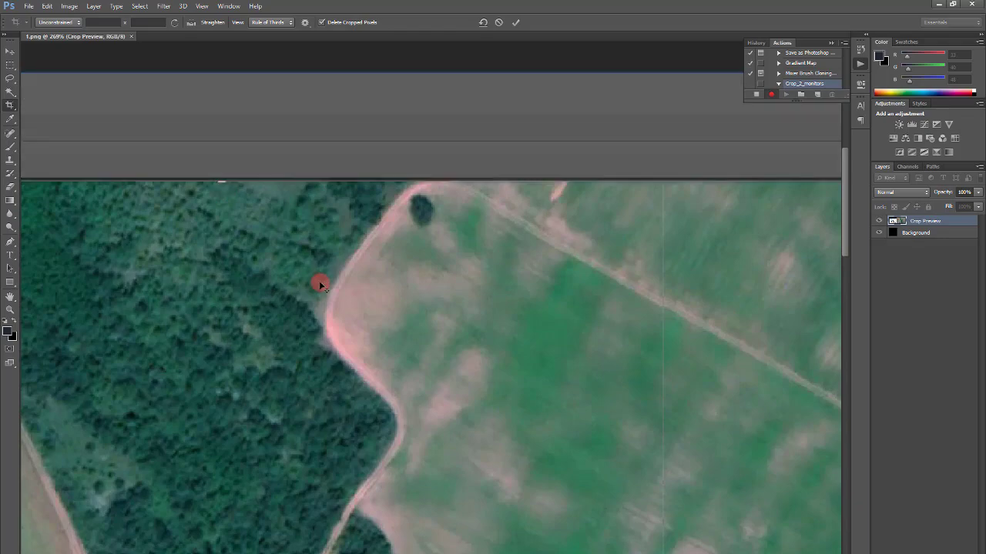
{"action": "scroll", "coordinate": [322, 286], "scroll_direction": "down", "scroll_amount": 5}
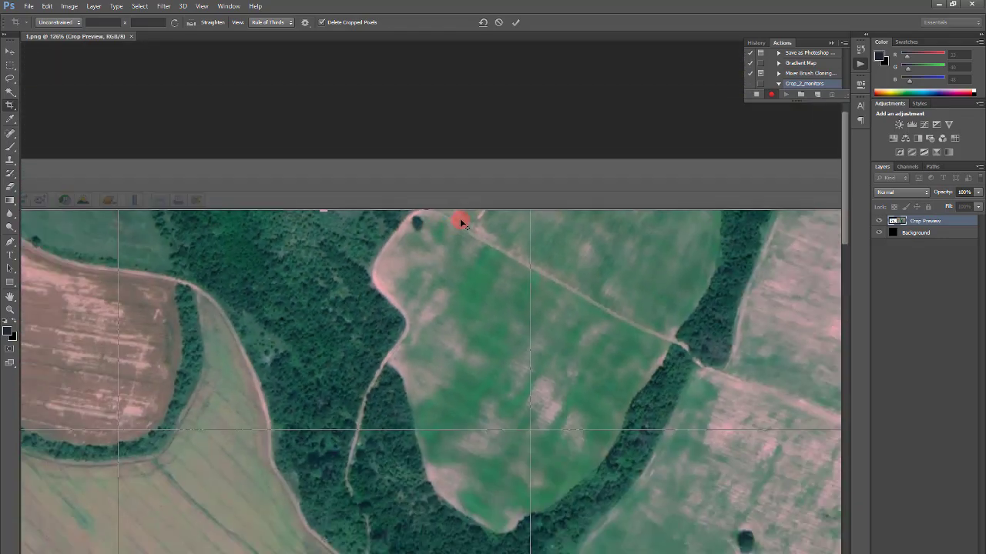
{"action": "scroll", "coordinate": [460, 222], "scroll_direction": "down", "scroll_amount": 3}
- Commit the crop and save the image as PNG, replacing 1.png
{"action": "left_click", "coordinate": [520, 23]}
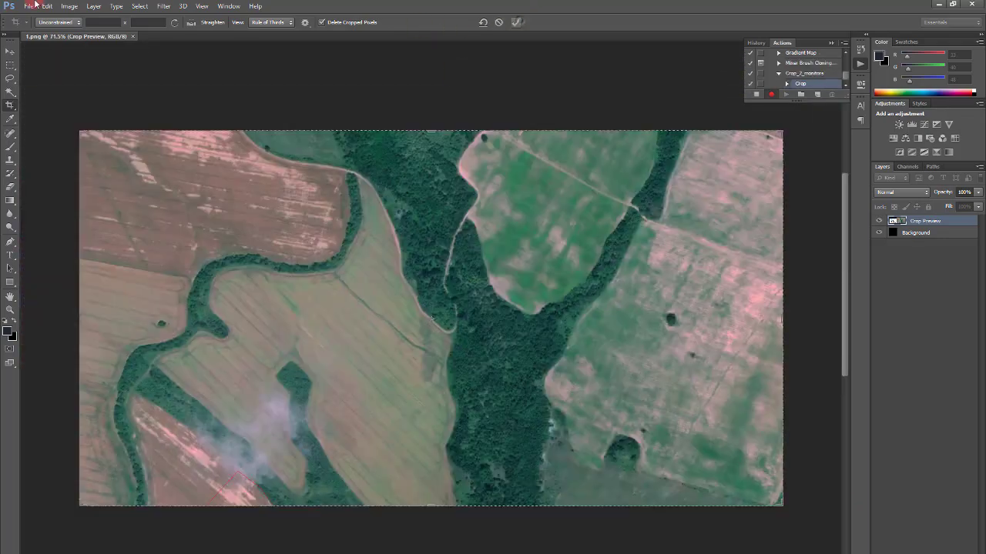
{"action": "left_click", "coordinate": [29, 6]}
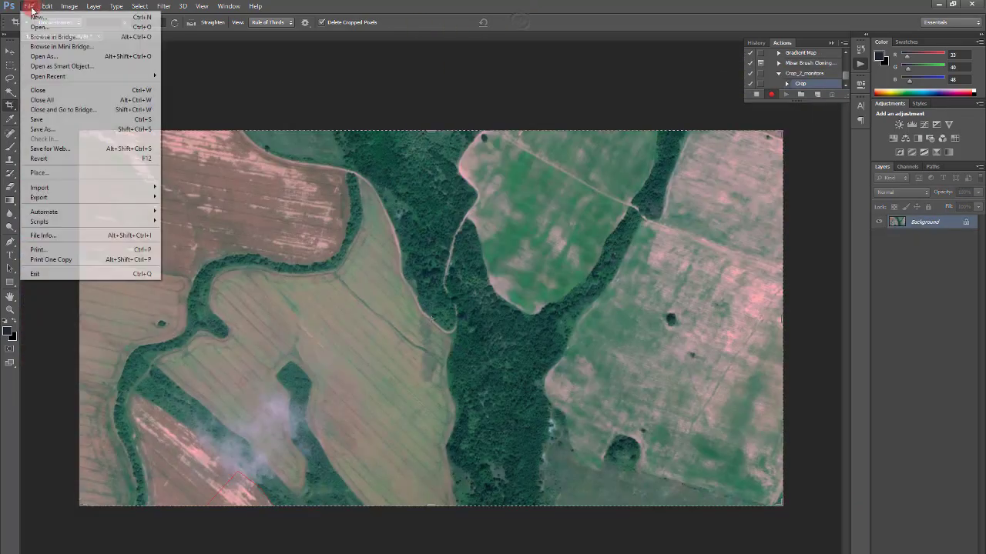
{"action": "left_click", "coordinate": [46, 129]}
{"action": "double_click", "coordinate": [420, 206]}
{"action": "left_click", "coordinate": [468, 232]}
{"action": "left_click", "coordinate": [526, 198]}
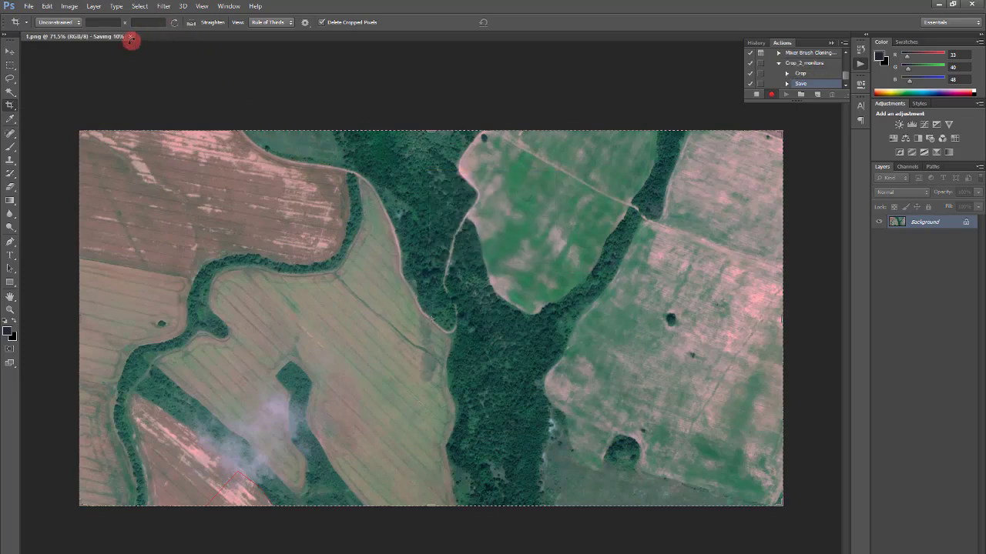
- Close 1.png and start a Batch with Gref as the source folder
{"action": "left_click", "coordinate": [94, 37]}
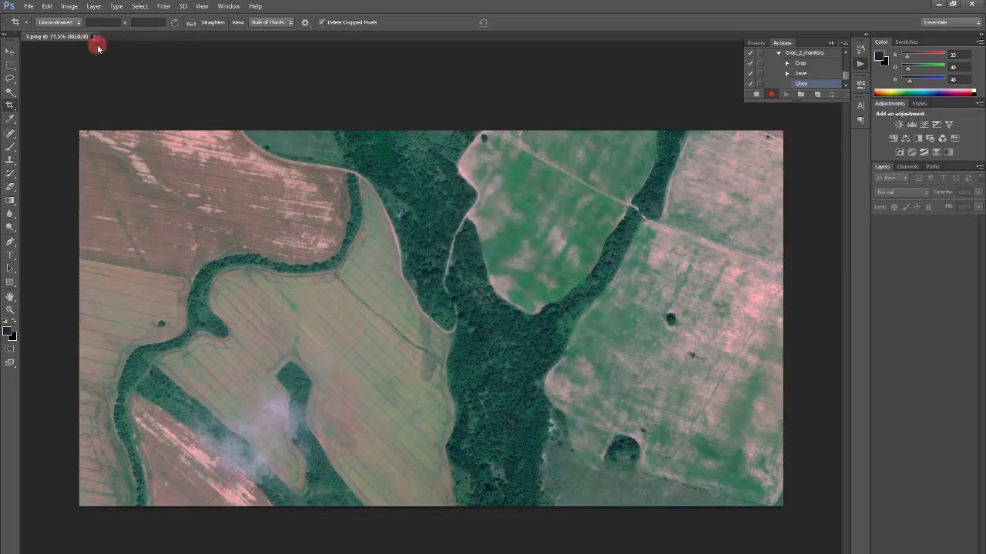
{"action": "left_click", "coordinate": [31, 6]}
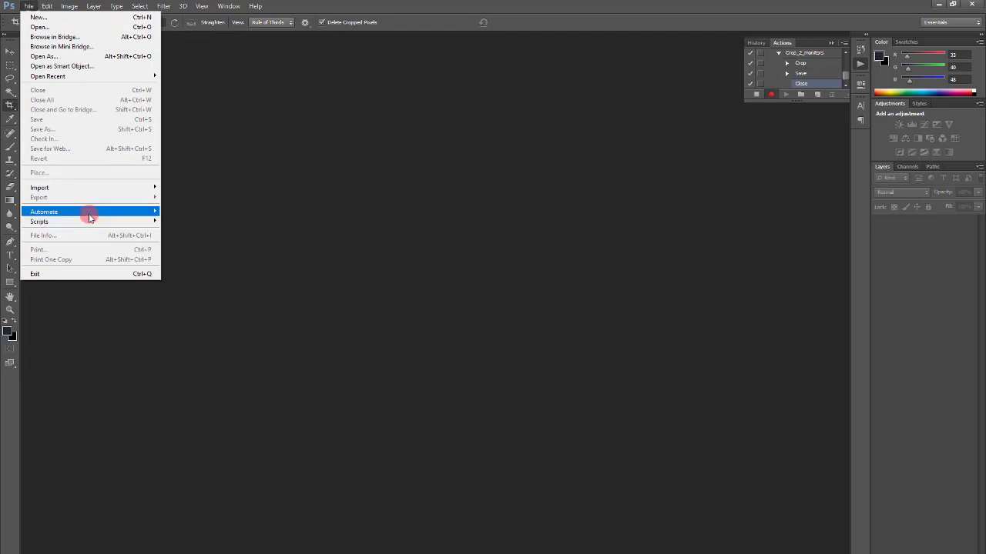
{"action": "mouse_move", "coordinate": [85, 212]}
{"action": "left_click", "coordinate": [205, 212]}
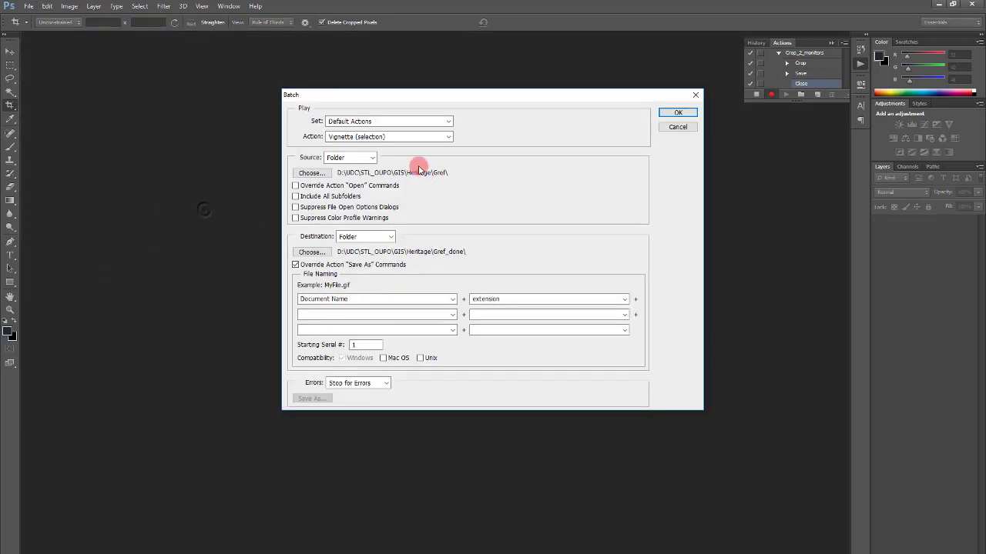
{"action": "left_click", "coordinate": [314, 173]}
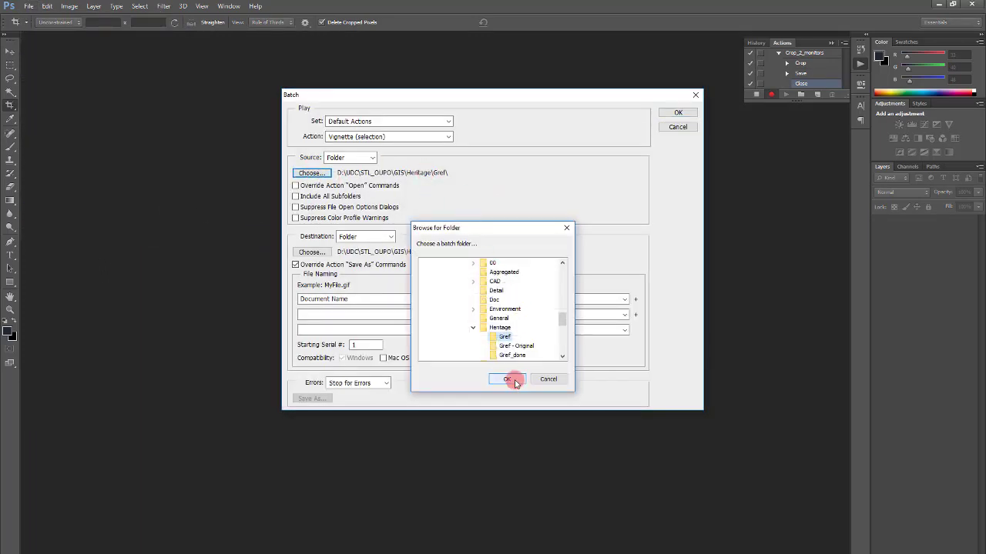
{"action": "left_click", "coordinate": [508, 379]}
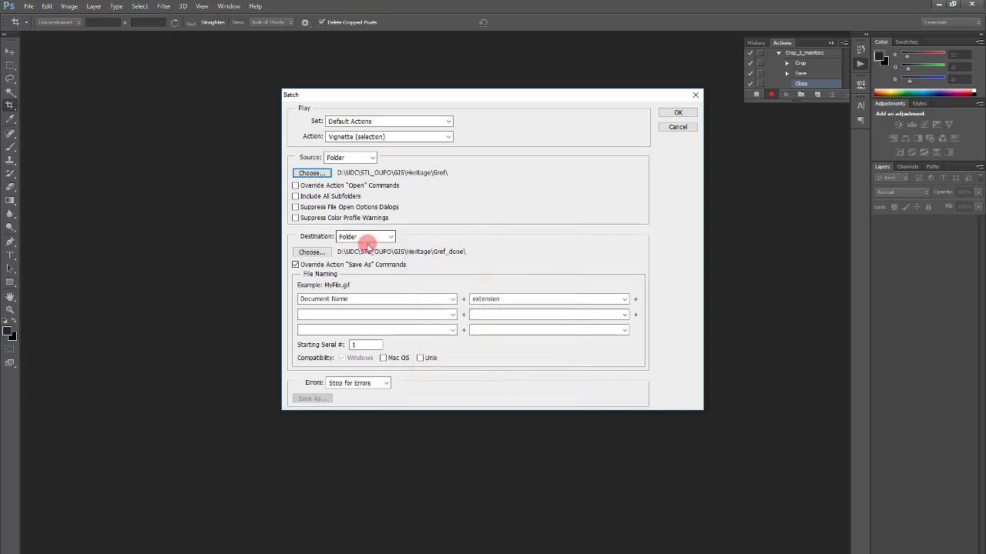
- Set Gref_done as the batch destination folder
{"action": "left_click", "coordinate": [326, 251]}
{"action": "scroll", "coordinate": [572, 293], "scroll_direction": "up", "scroll_amount": 2}
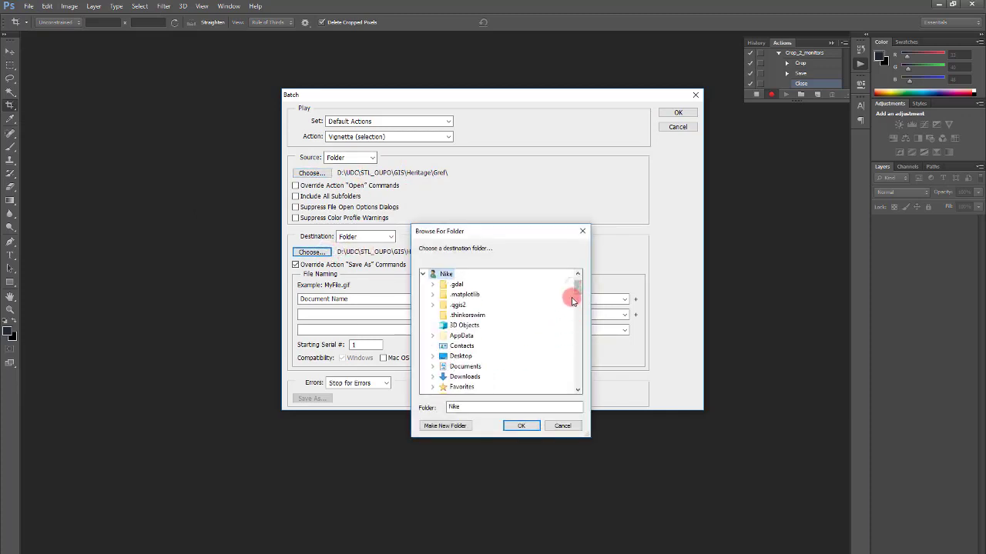
{"action": "left_click_drag", "start_coordinate": [572, 293], "coordinate": [572, 358]}
{"action": "left_click", "coordinate": [514, 316]}
{"action": "left_click", "coordinate": [521, 425]}
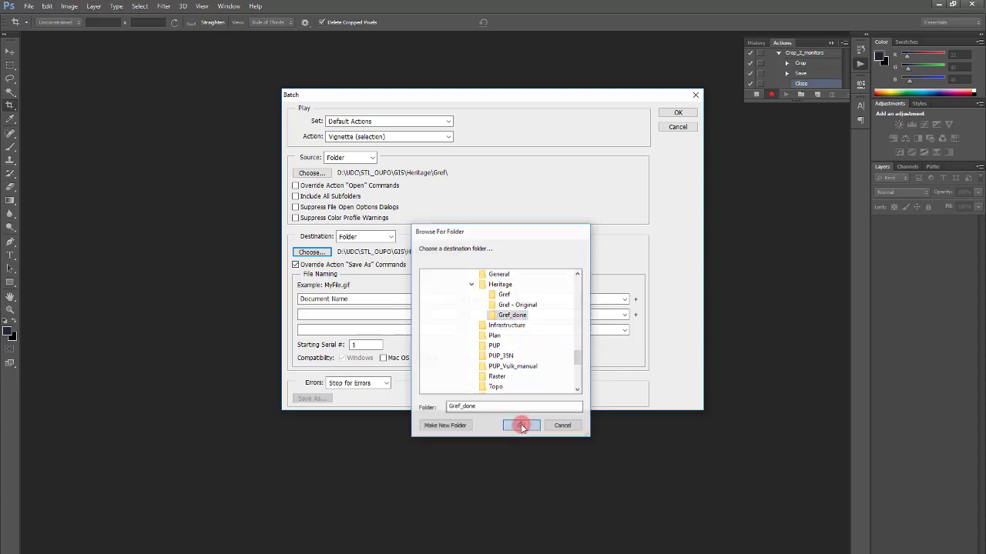
- Try the Override Action 'Open' Commands option, then leave it unchecked
{"action": "left_click", "coordinate": [331, 189]}
{"action": "left_click", "coordinate": [506, 235]}
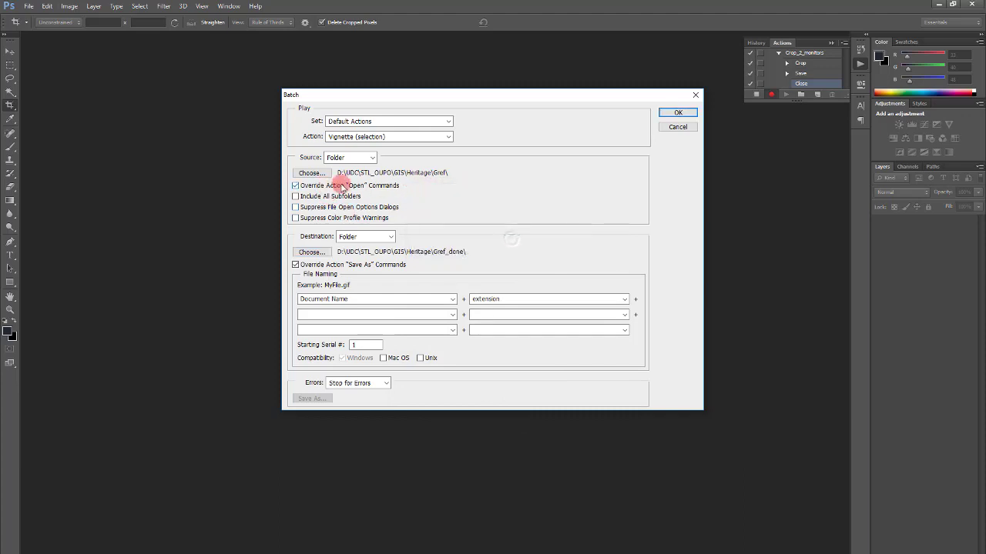
{"action": "left_click", "coordinate": [755, 119]}
{"action": "left_click", "coordinate": [359, 205]}
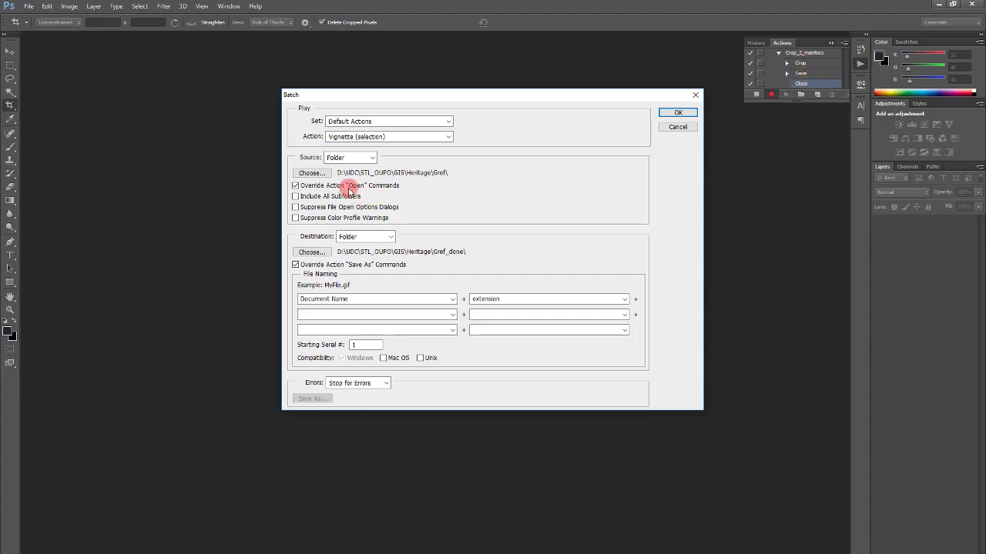
{"action": "left_click", "coordinate": [346, 190]}
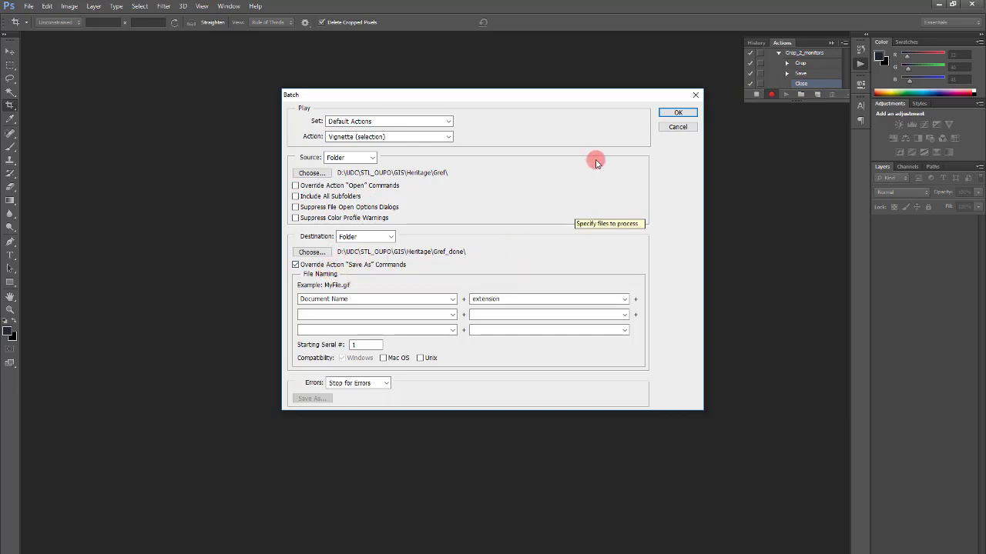
- Run the batch, then stop it at the Feather alert and abort
{"action": "left_click", "coordinate": [677, 114]}
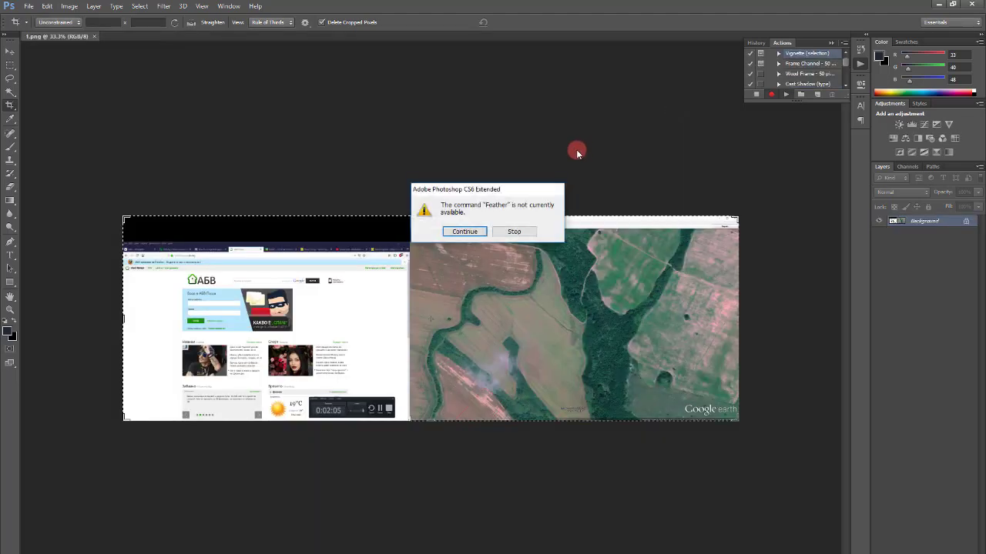
{"action": "left_click", "coordinate": [512, 231]}
{"action": "left_click", "coordinate": [520, 233]}
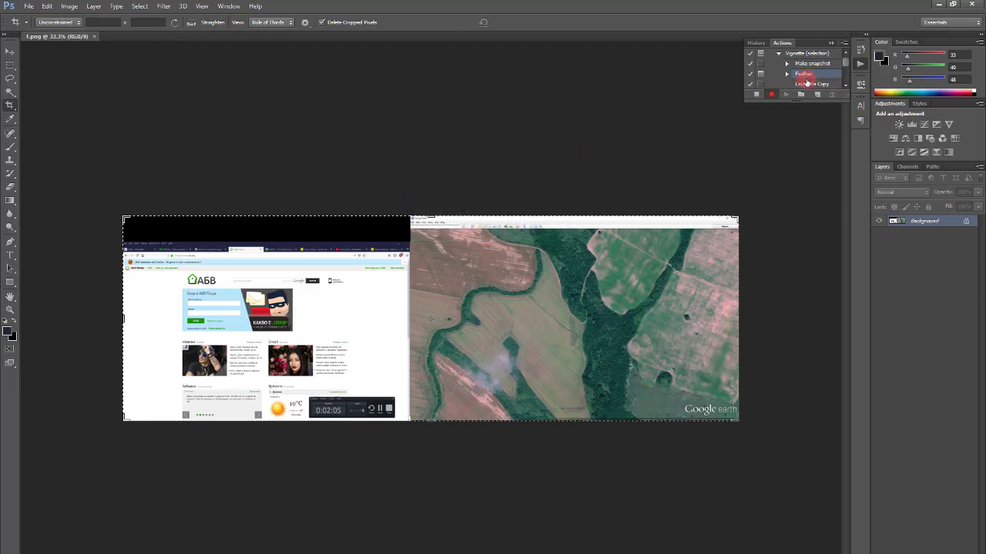
{"action": "scroll", "coordinate": [815, 74], "scroll_direction": "down", "scroll_amount": 2}
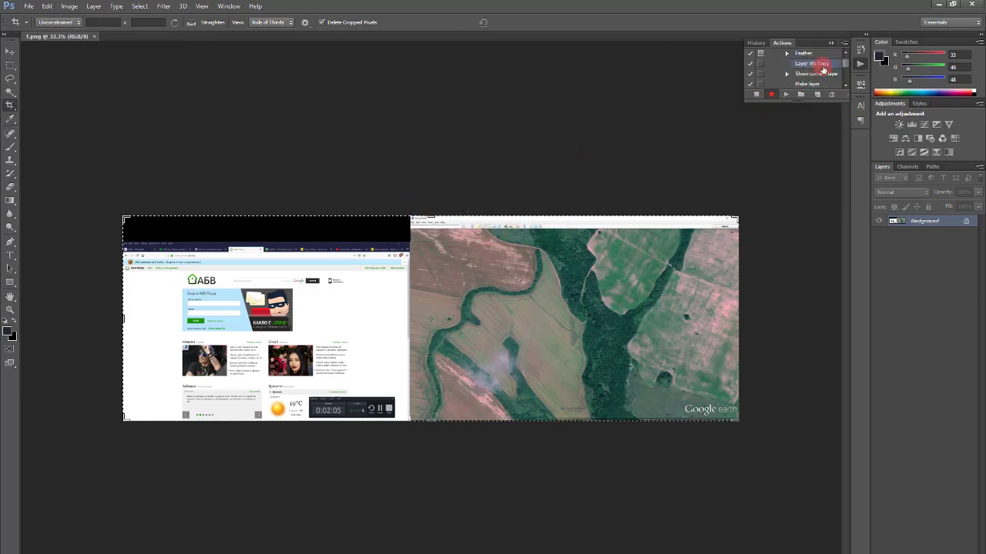
{"action": "left_click_drag", "start_coordinate": [846, 69], "coordinate": [844, 88]}
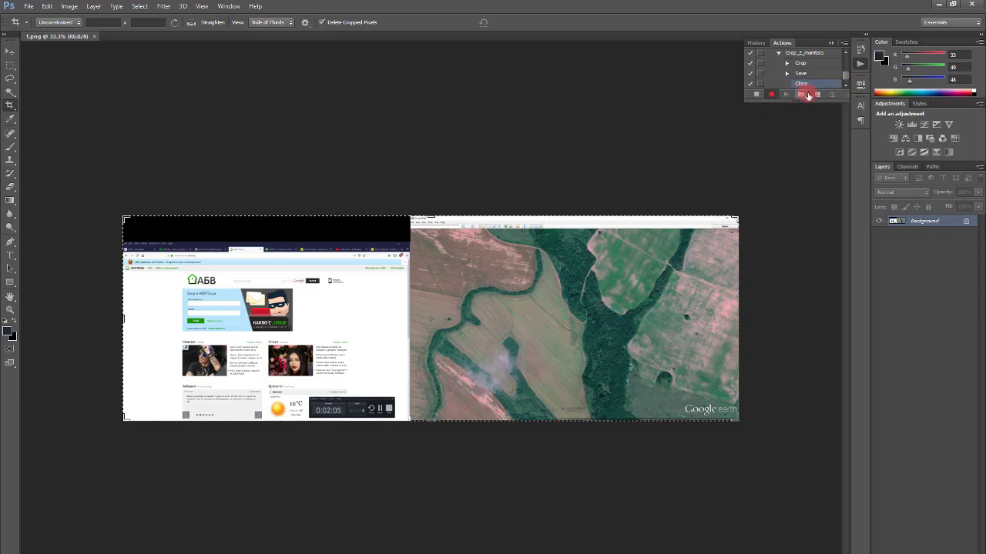
- Stop recording and delete the Close step from Crop_2_monitors
{"action": "left_click", "coordinate": [758, 94]}
{"action": "left_click", "coordinate": [800, 85]}
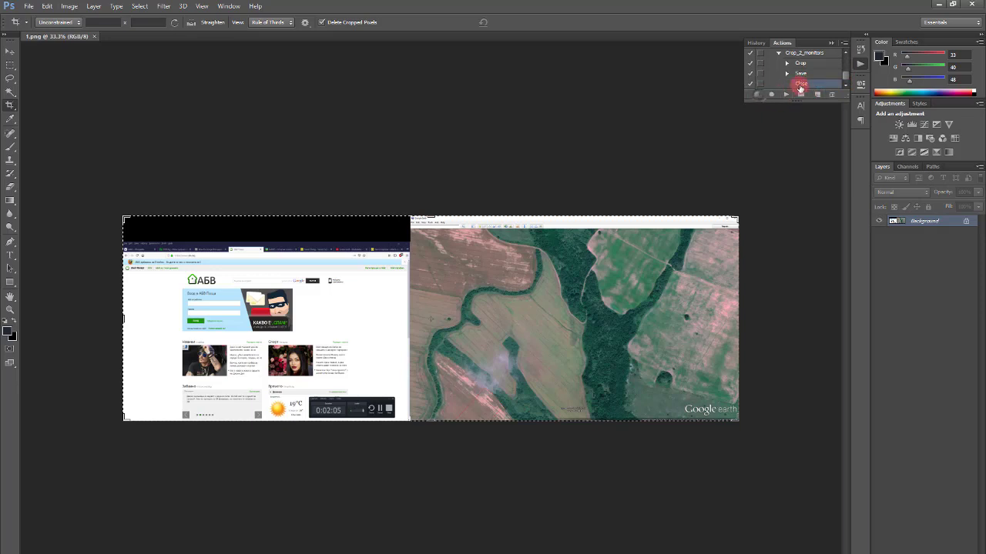
{"action": "left_click", "coordinate": [805, 80]}
{"action": "left_click", "coordinate": [799, 96]}
{"action": "left_click", "coordinate": [837, 97]}
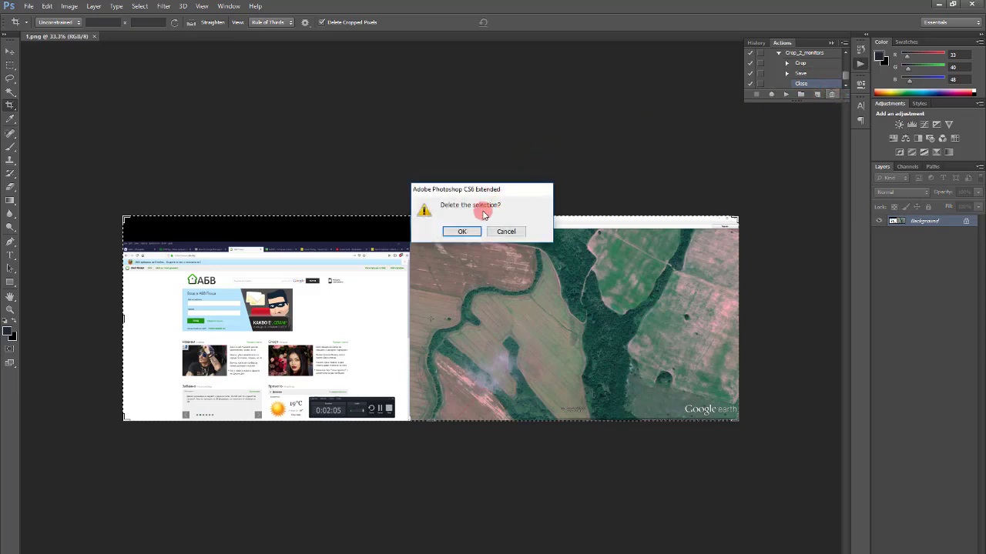
{"action": "left_click", "coordinate": [465, 229]}
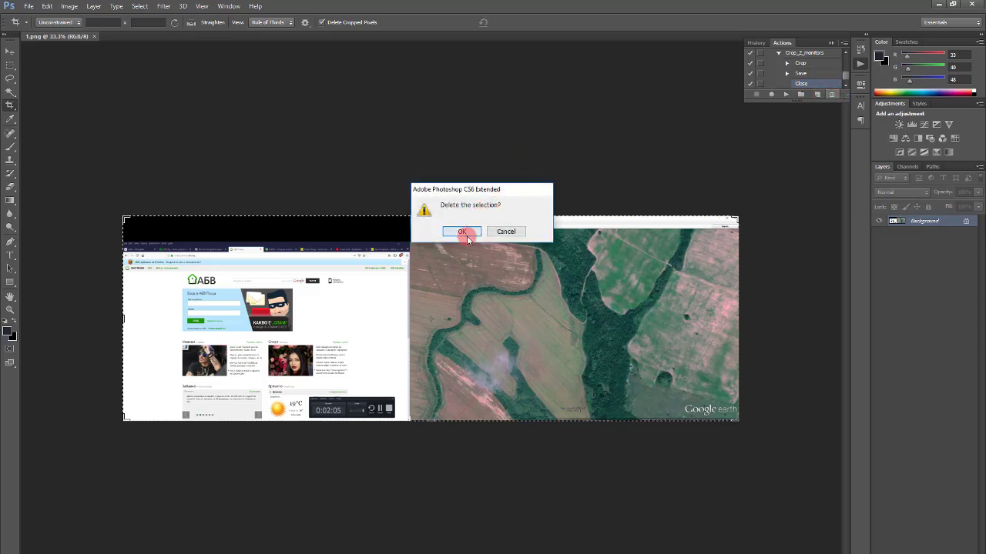
- Close 1.png and batch-run Crop_2_monitors on the Gref folder into Gref_done
{"action": "left_click", "coordinate": [93, 37]}
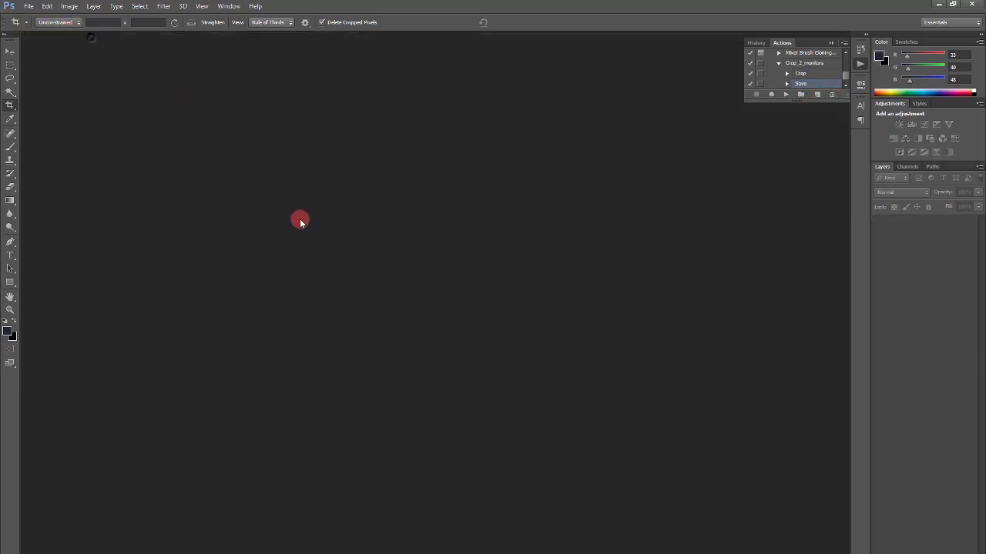
{"action": "left_click", "coordinate": [28, 6]}
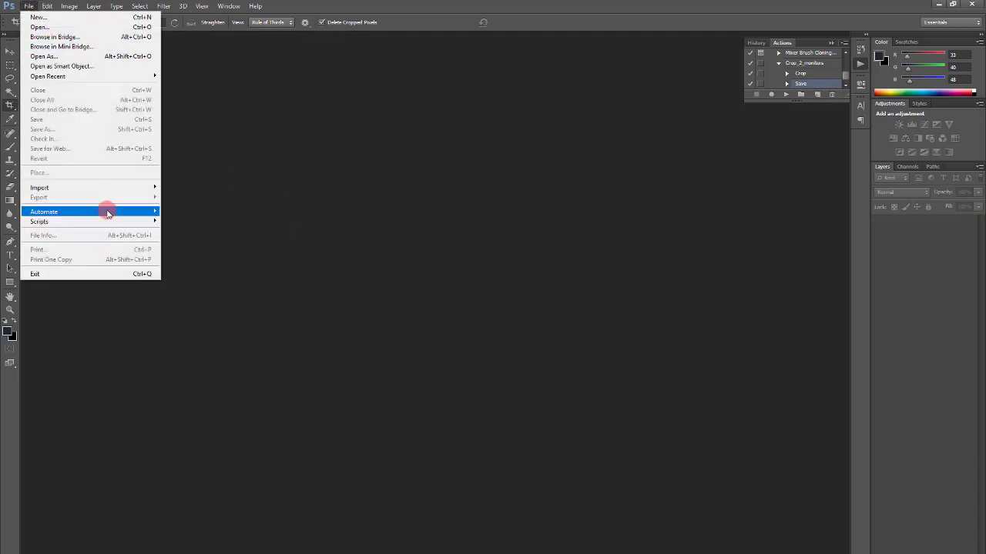
{"action": "mouse_move", "coordinate": [103, 210]}
{"action": "left_click", "coordinate": [210, 212]}
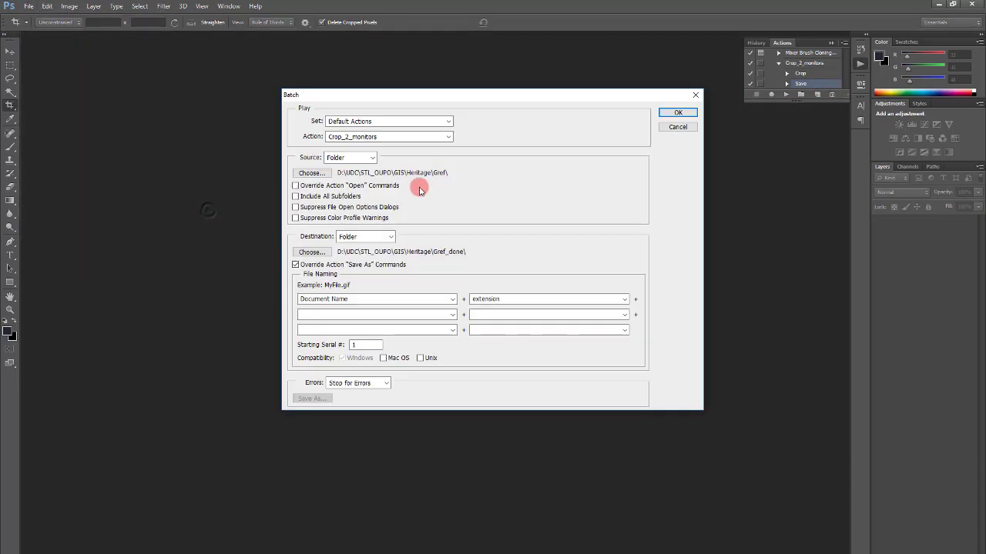
{"action": "left_click", "coordinate": [359, 163]}
{"action": "left_click", "coordinate": [357, 165]}
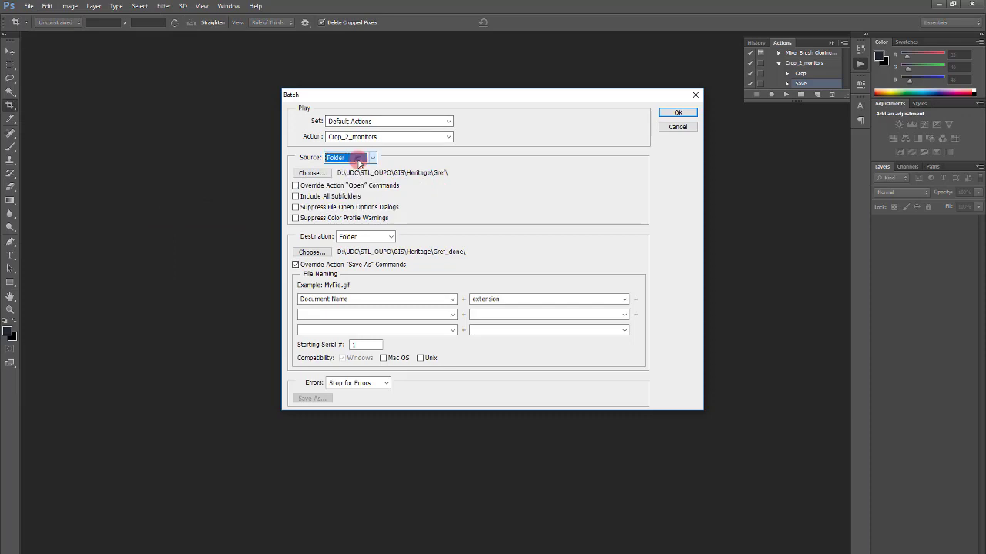
{"action": "left_click", "coordinate": [677, 114]}
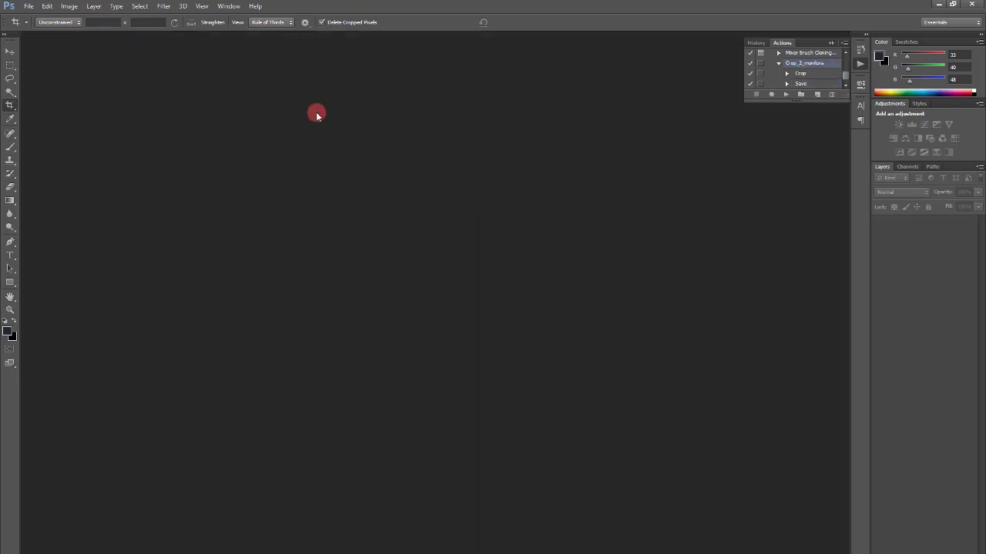
- Open Photomerge with the Reposition layout
{"action": "left_click", "coordinate": [31, 6]}
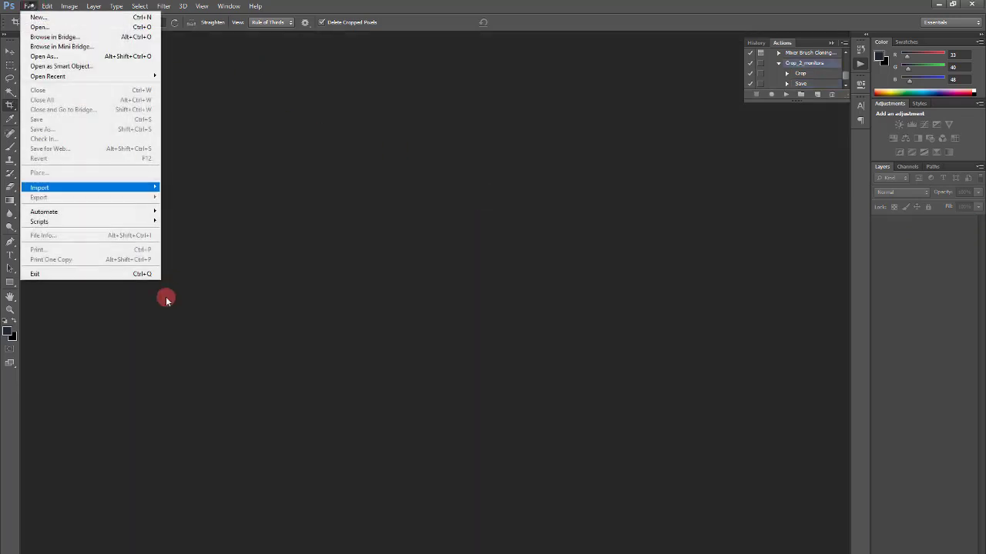
{"action": "left_click", "coordinate": [85, 212]}
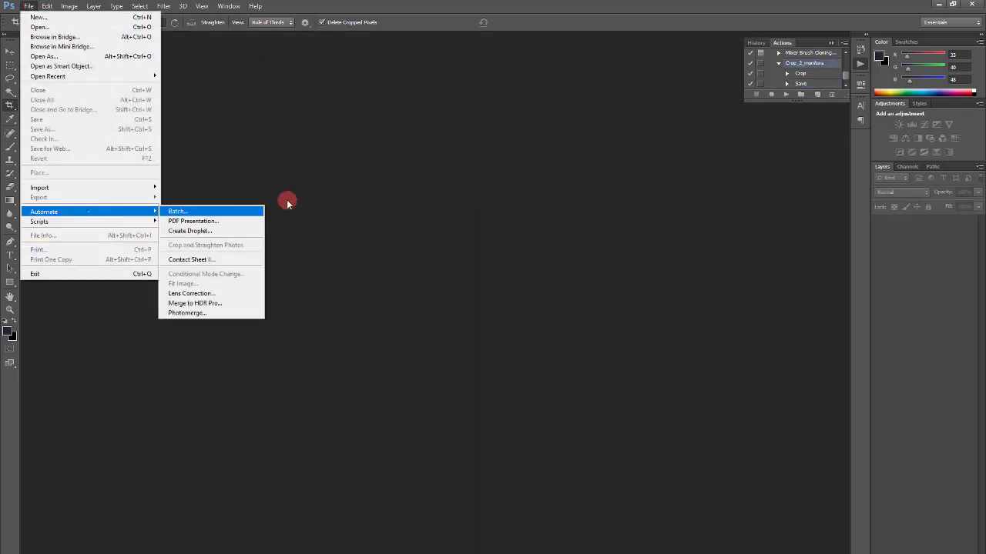
{"action": "left_click", "coordinate": [204, 312]}
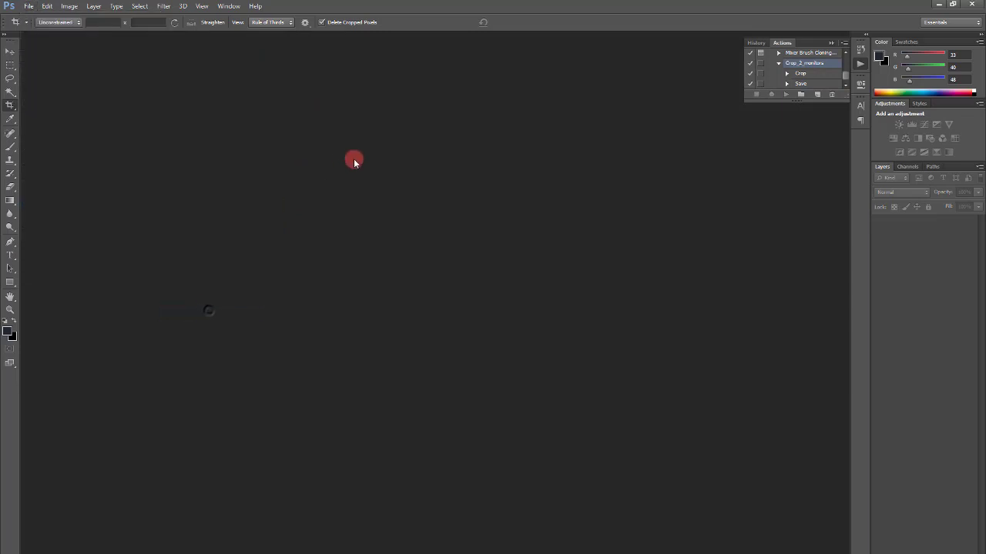
{"action": "left_click", "coordinate": [359, 378]}
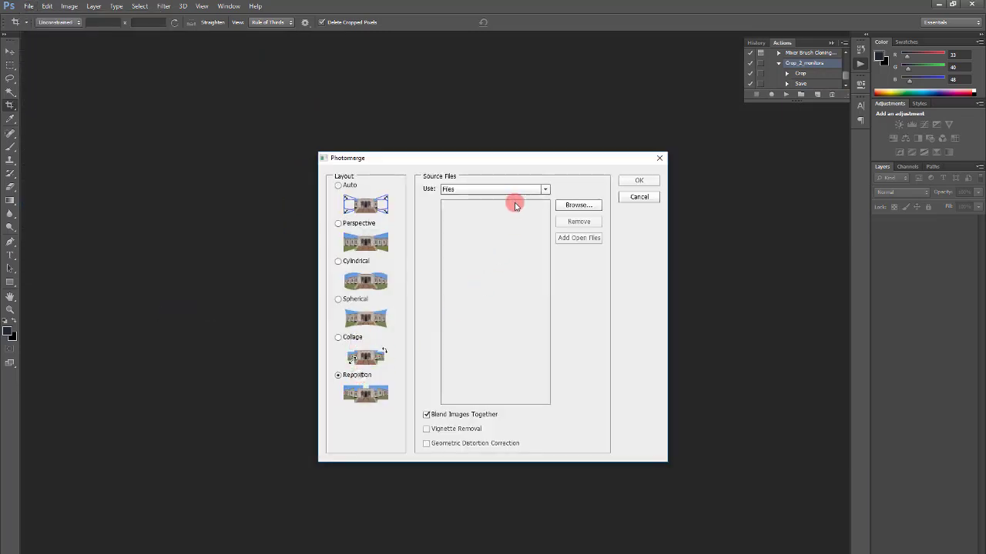
- Add 1.png–4.png from Gref_done as source files and merge them into a panorama
{"action": "left_click", "coordinate": [578, 205]}
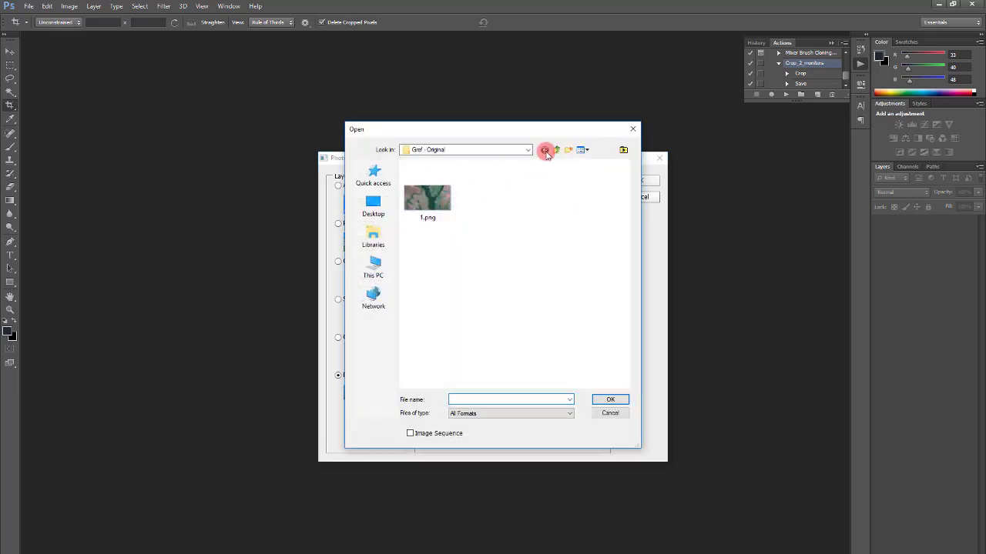
{"action": "left_click", "coordinate": [558, 151]}
{"action": "left_click", "coordinate": [514, 193]}
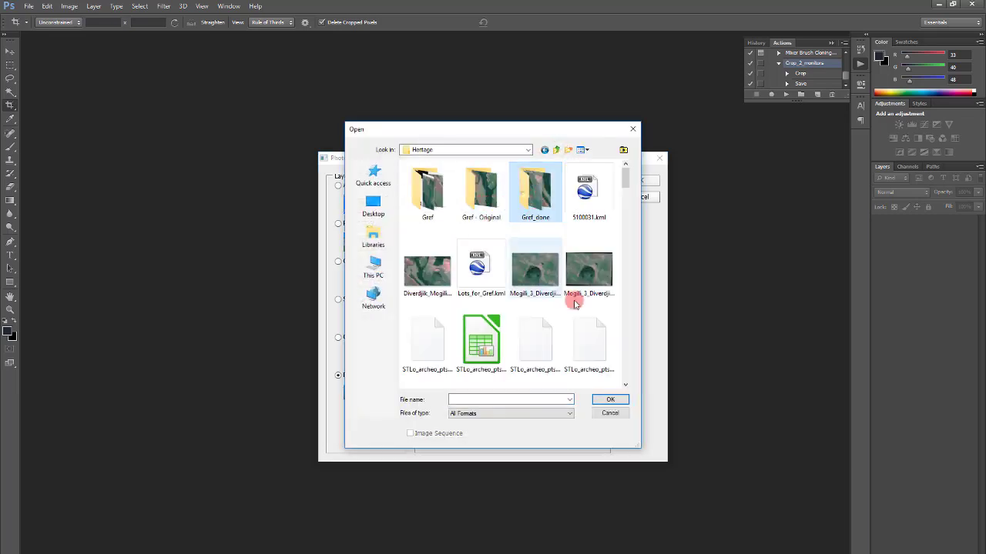
{"action": "left_click", "coordinate": [612, 399]}
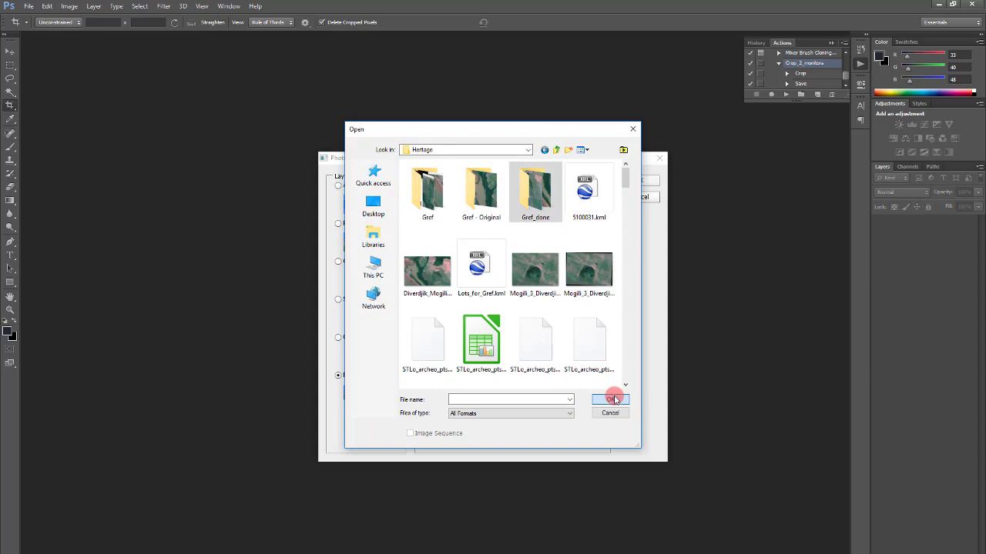
{"action": "left_click", "coordinate": [464, 223]}
{"action": "left_click_drag", "start_coordinate": [597, 264], "coordinate": [417, 194]}
{"action": "left_click", "coordinate": [614, 400]}
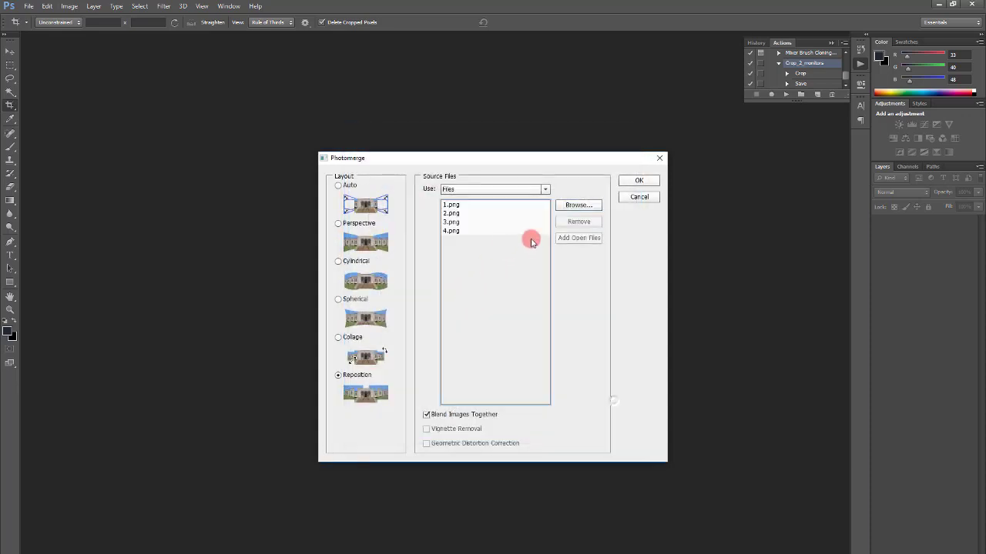
{"action": "left_click", "coordinate": [492, 208]}
{"action": "left_click", "coordinate": [480, 229], "text": "shift"}
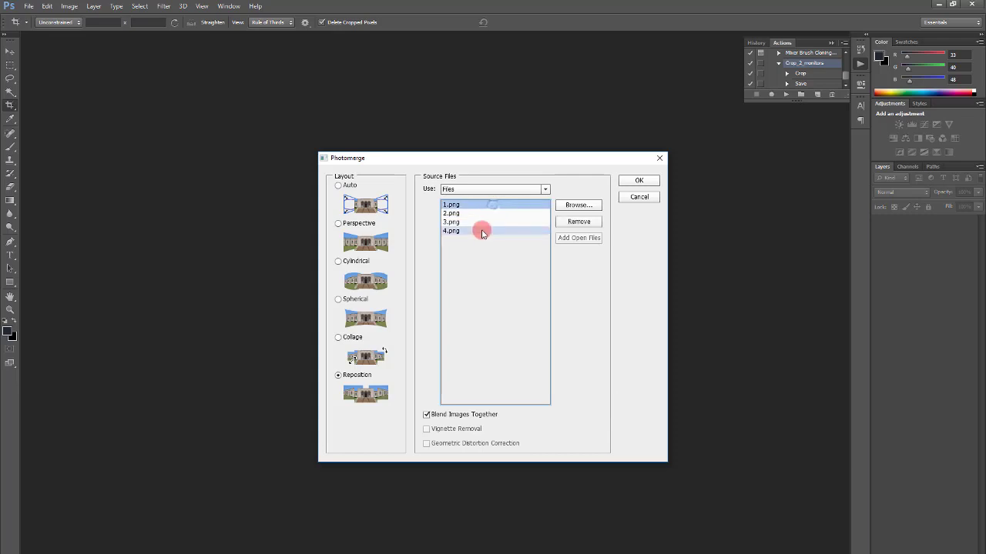
{"action": "left_click", "coordinate": [654, 185]}
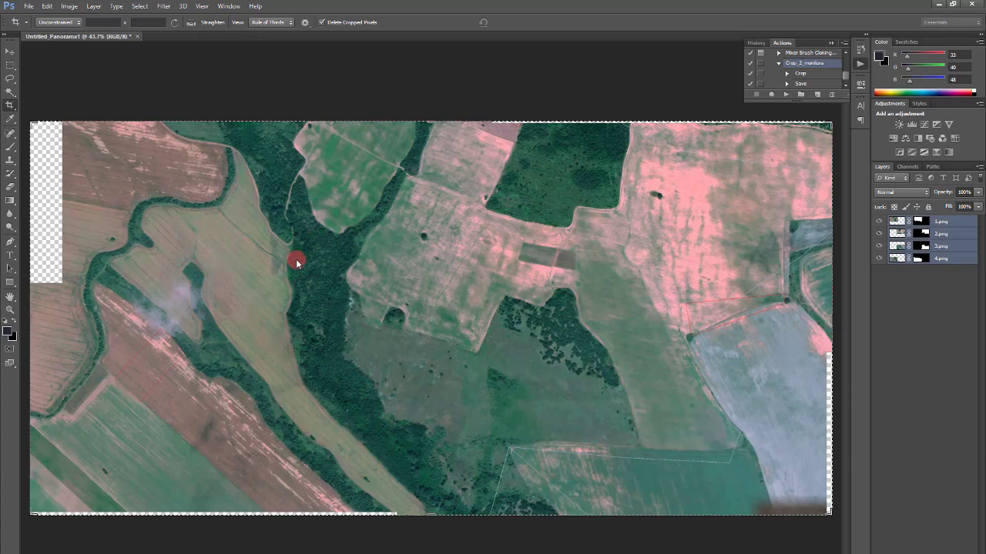
- Pull the bottom, left, top and right crop edges past the transparent gaps and commit
{"action": "scroll", "coordinate": [100, 349], "scroll_direction": "up", "scroll_amount": 5}
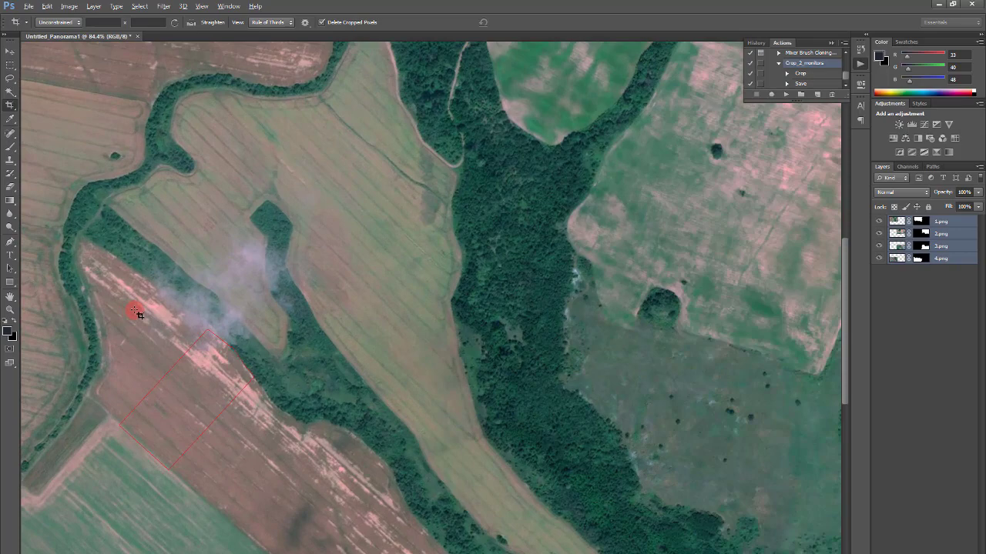
{"action": "scroll", "coordinate": [382, 352], "scroll_direction": "down", "scroll_amount": 5}
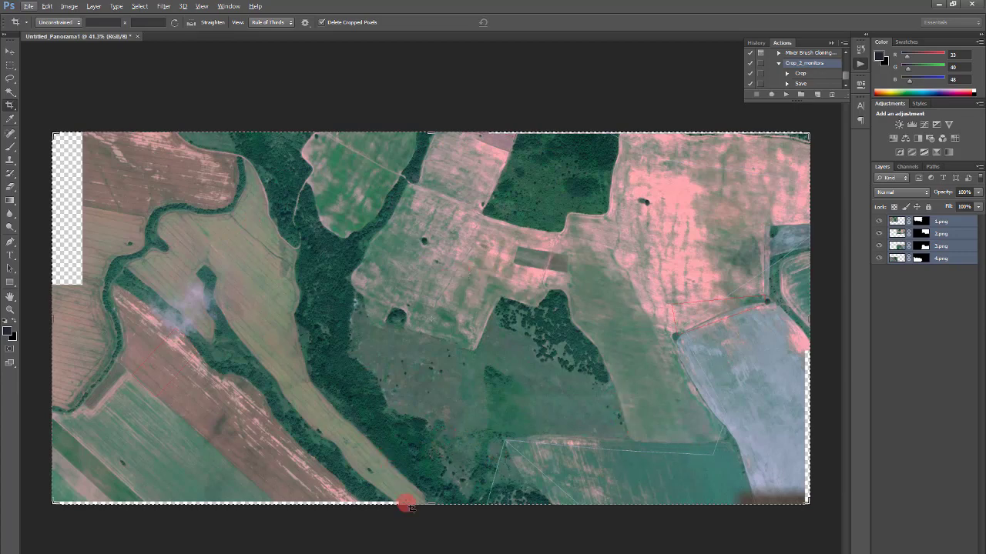
{"action": "left_click", "coordinate": [428, 506]}
{"action": "left_click_drag", "start_coordinate": [427, 503], "coordinate": [427, 505]}
{"action": "left_click_drag", "start_coordinate": [48, 240], "coordinate": [66, 243]}
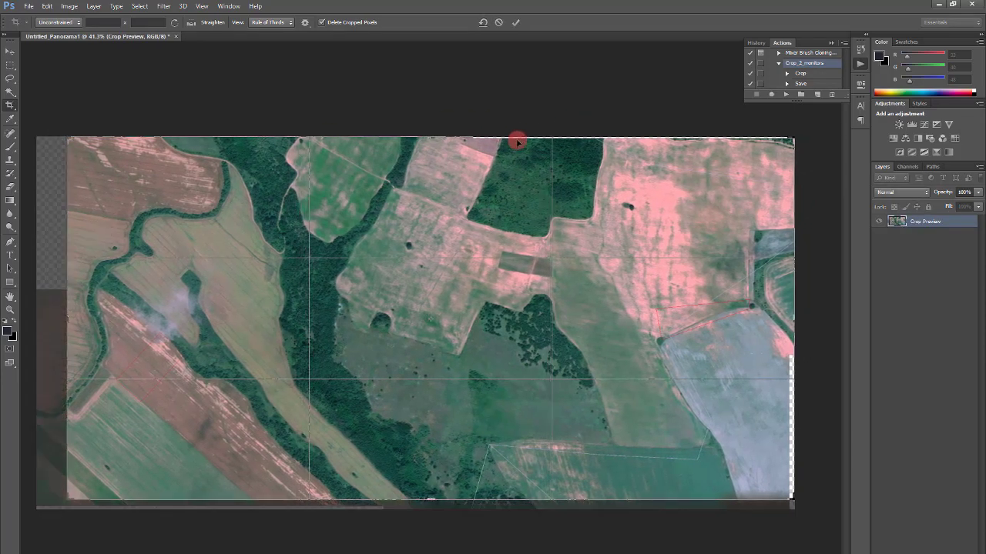
{"action": "left_click_drag", "start_coordinate": [474, 136], "coordinate": [473, 136]}
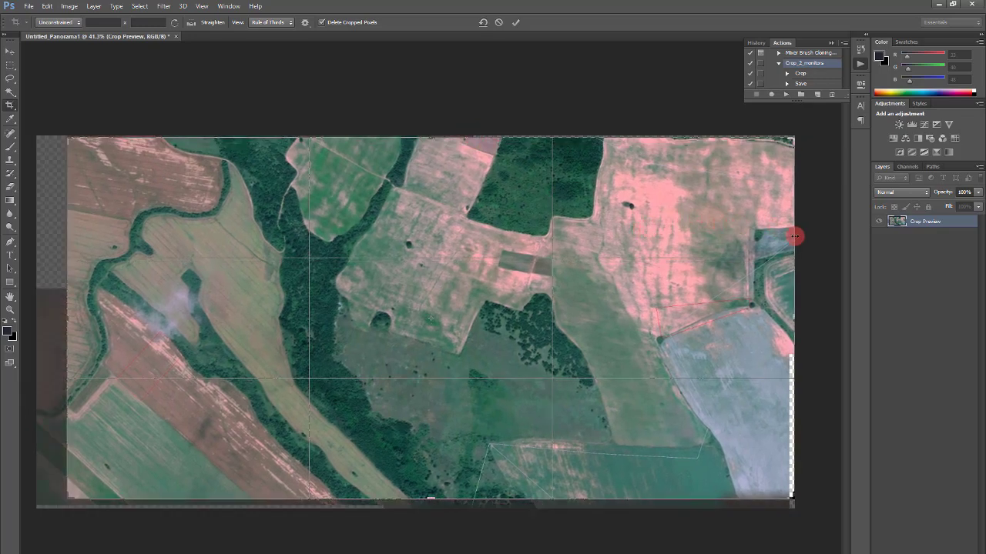
{"action": "left_click_drag", "start_coordinate": [793, 236], "coordinate": [787, 231]}
{"action": "key", "text": "Return"}
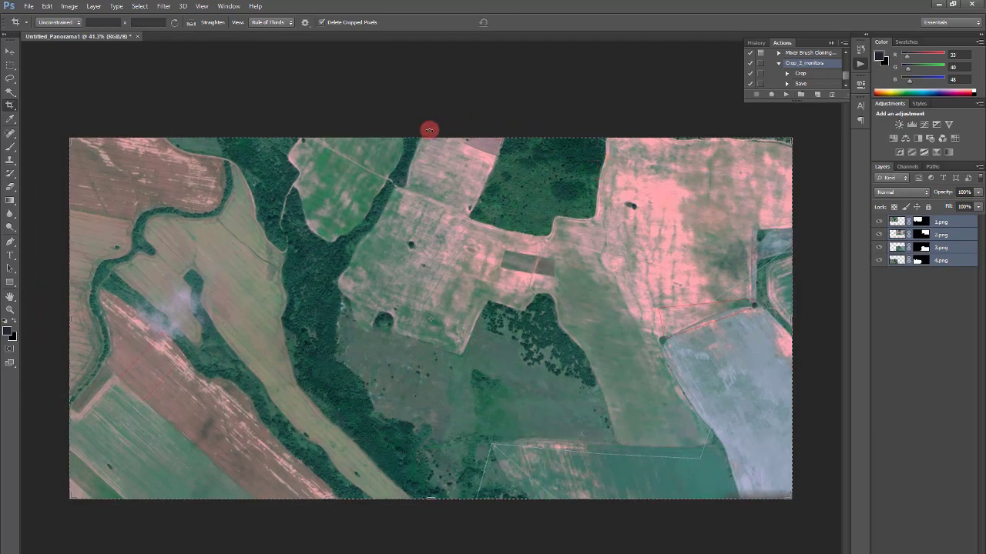
- Save the panorama as PNG over Diverdjik_Mogili_GE.png in the Heritage folder
{"action": "left_click", "coordinate": [27, 6]}
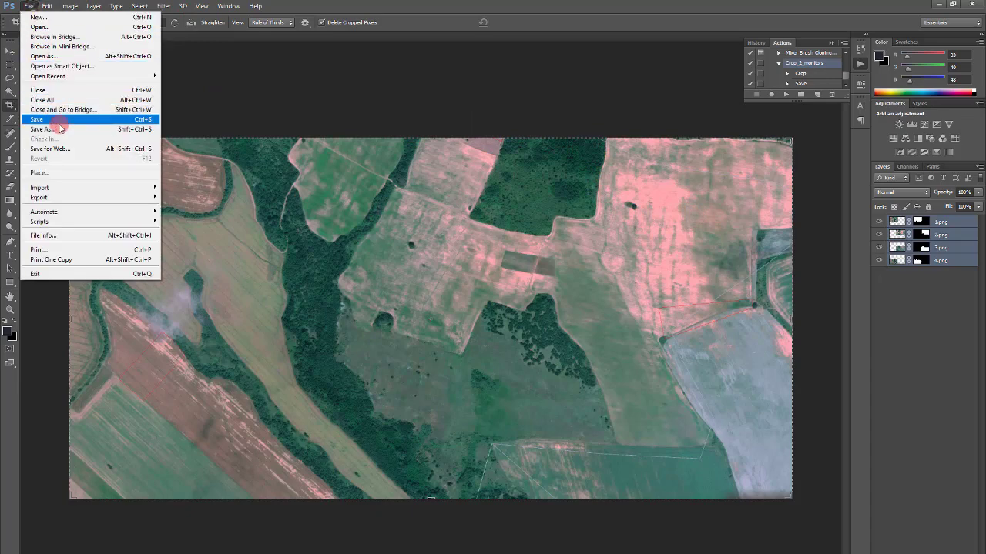
{"action": "left_click", "coordinate": [60, 131]}
{"action": "left_click", "coordinate": [514, 324]}
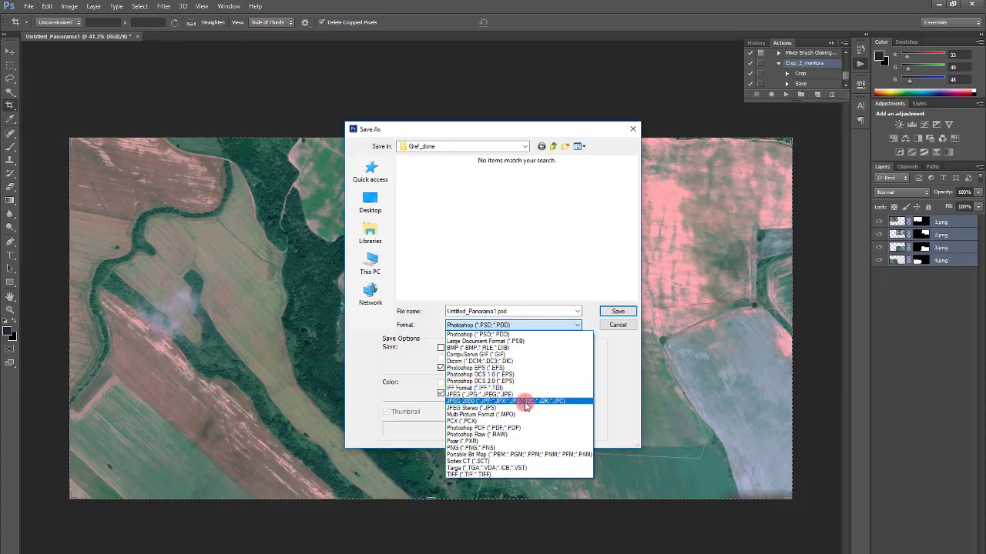
{"action": "left_click", "coordinate": [511, 448]}
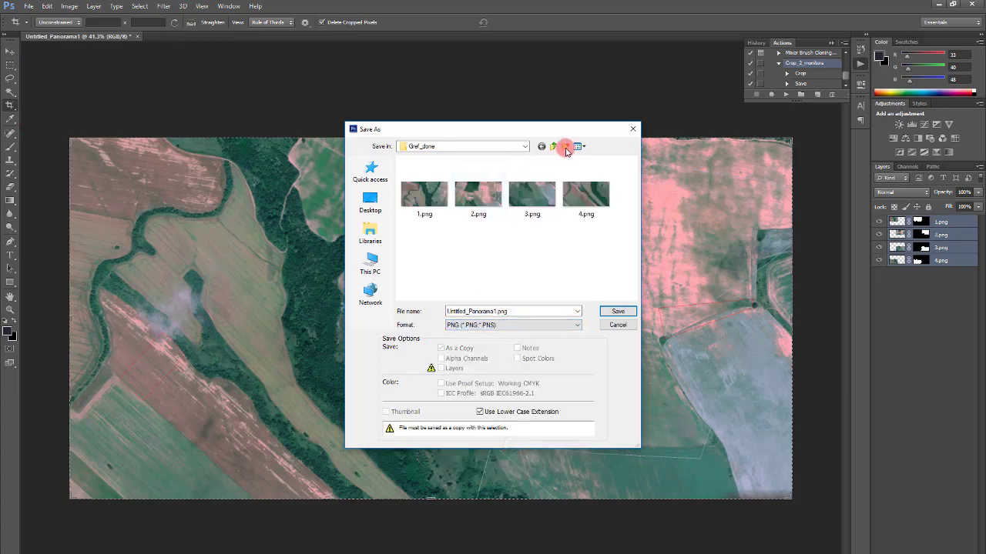
{"action": "left_click", "coordinate": [553, 147]}
{"action": "left_click", "coordinate": [584, 196]}
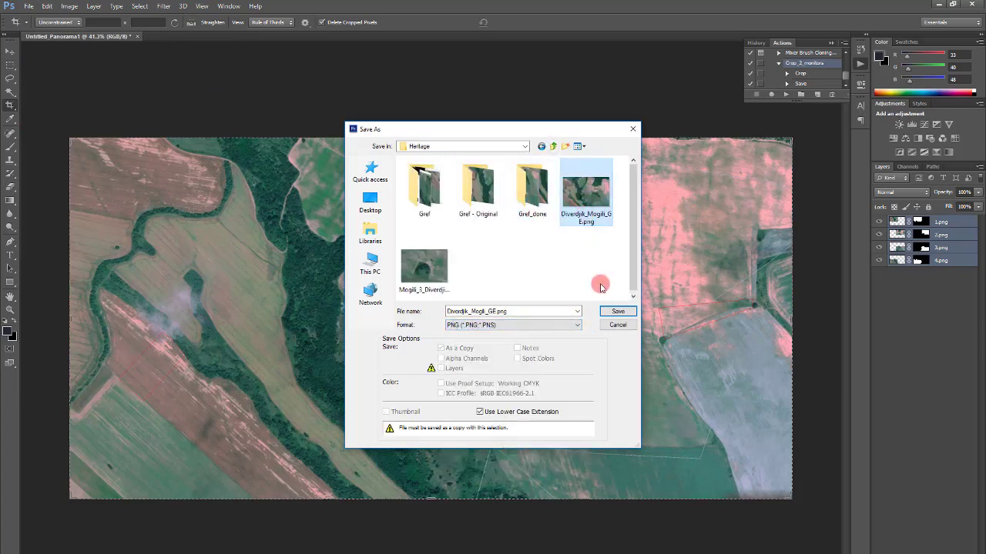
{"action": "left_click", "coordinate": [619, 312]}
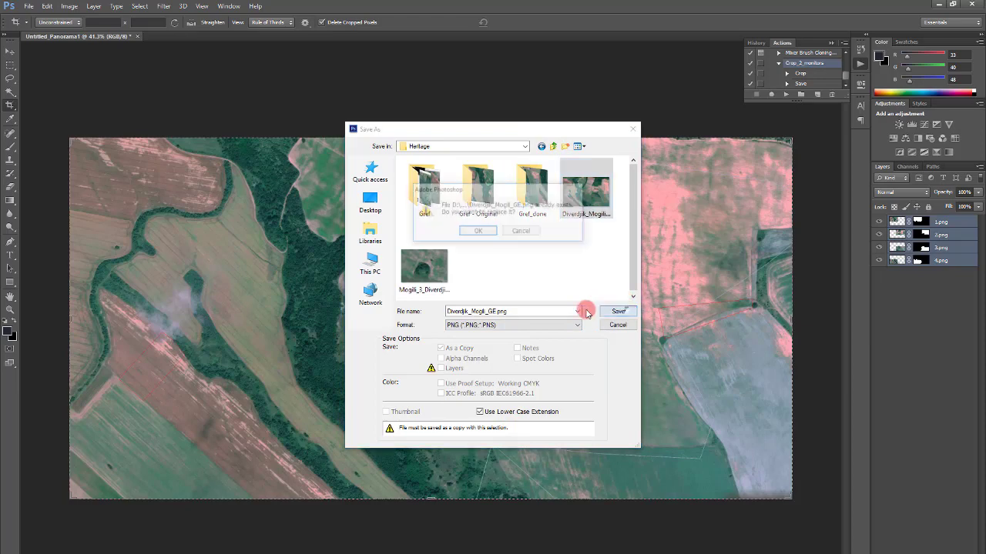
{"action": "left_click", "coordinate": [484, 235]}
{"action": "left_click", "coordinate": [521, 199]}
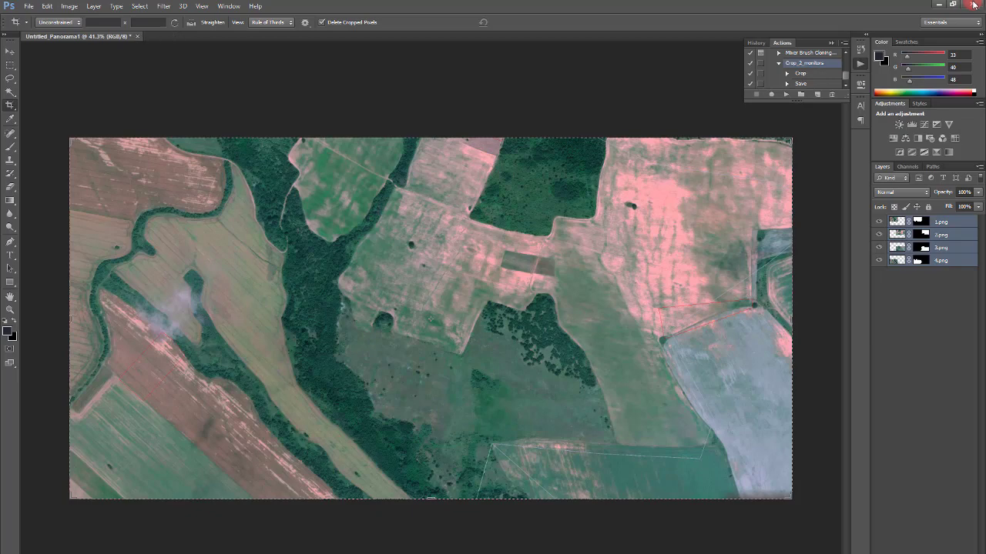
- Dismiss the error dialog in QGIS and open the Raster menu
{"action": "left_click", "coordinate": [522, 237]}
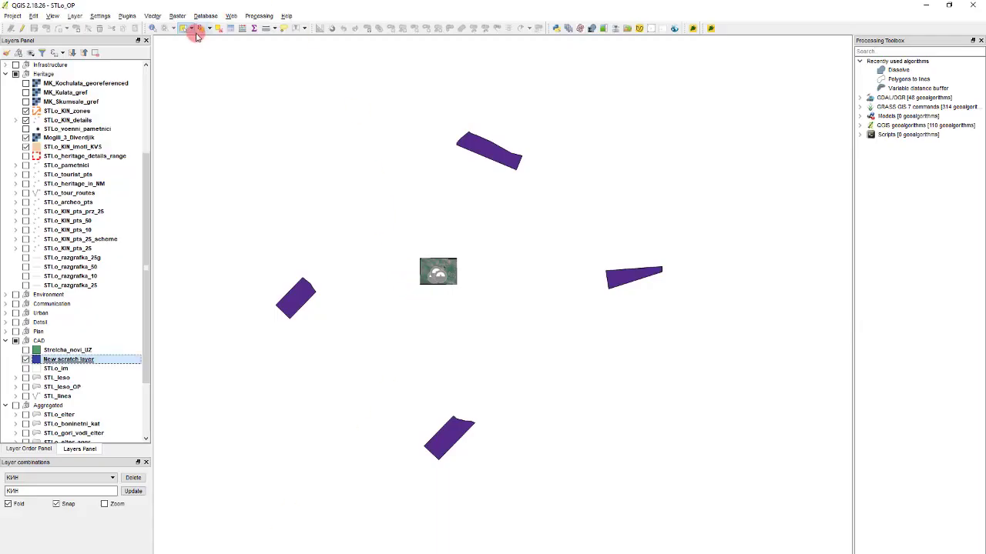
{"action": "left_click", "coordinate": [177, 17]}
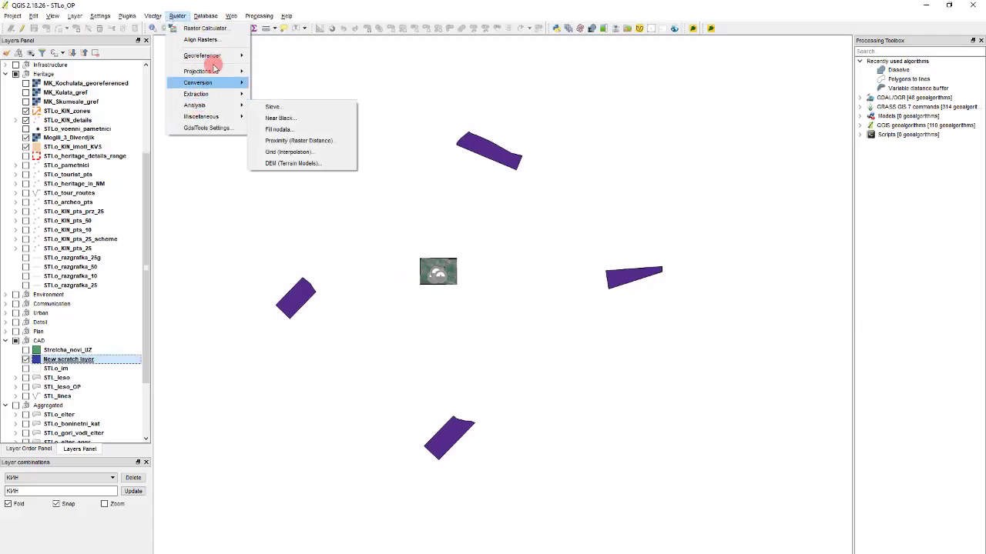
- Open the Georeferencer from the Raster menu and close the empty window again
{"action": "mouse_move", "coordinate": [217, 56]}
{"action": "left_click", "coordinate": [260, 55]}
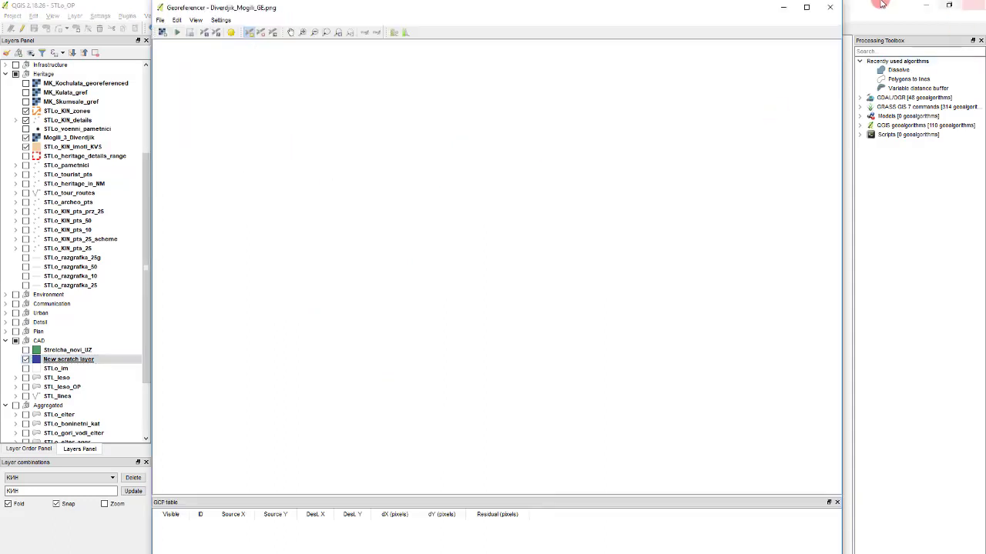
{"action": "left_click", "coordinate": [829, 7]}
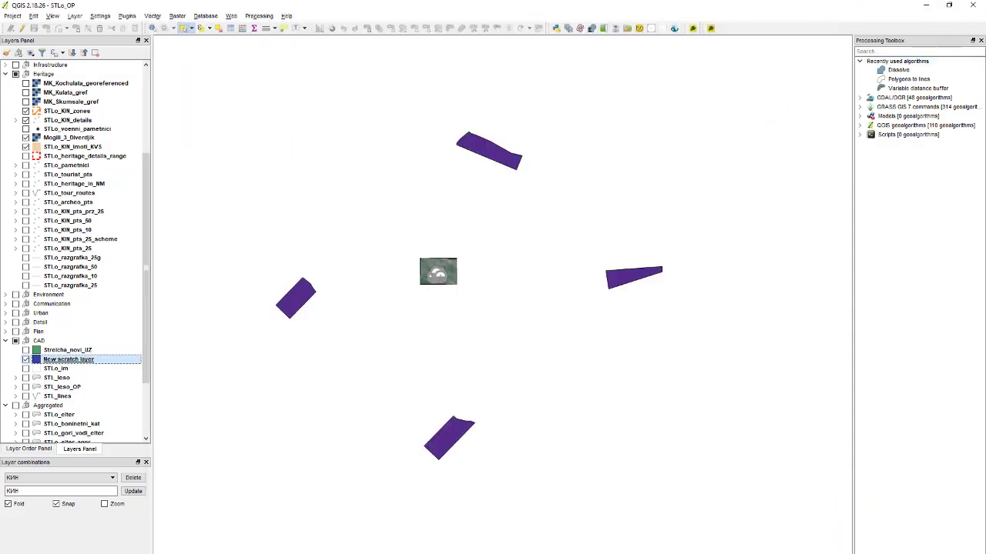
- Switch through the image viewer and QGIS back to the Photoshop panorama
{"action": "key", "text": "alt+Tab"}
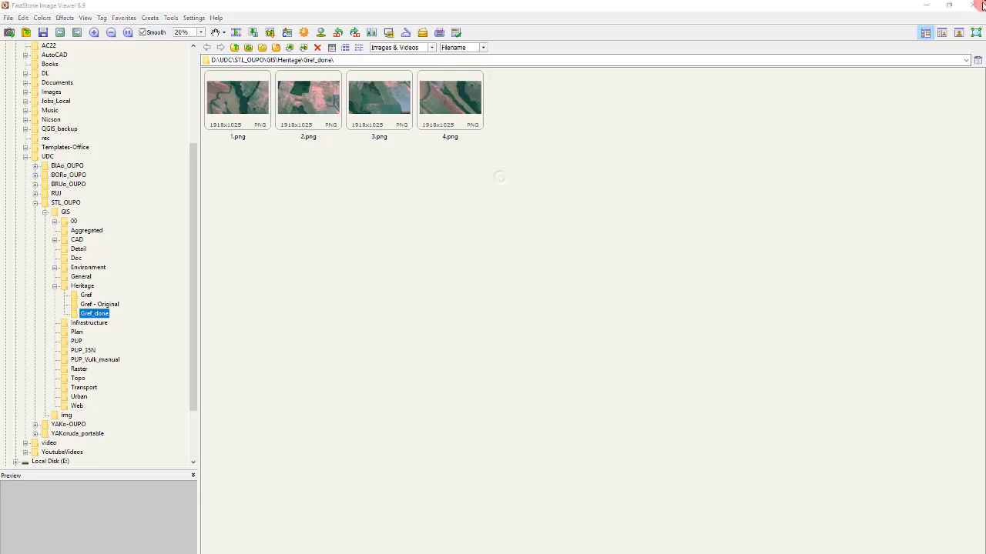
{"action": "key", "text": "alt+Tab"}
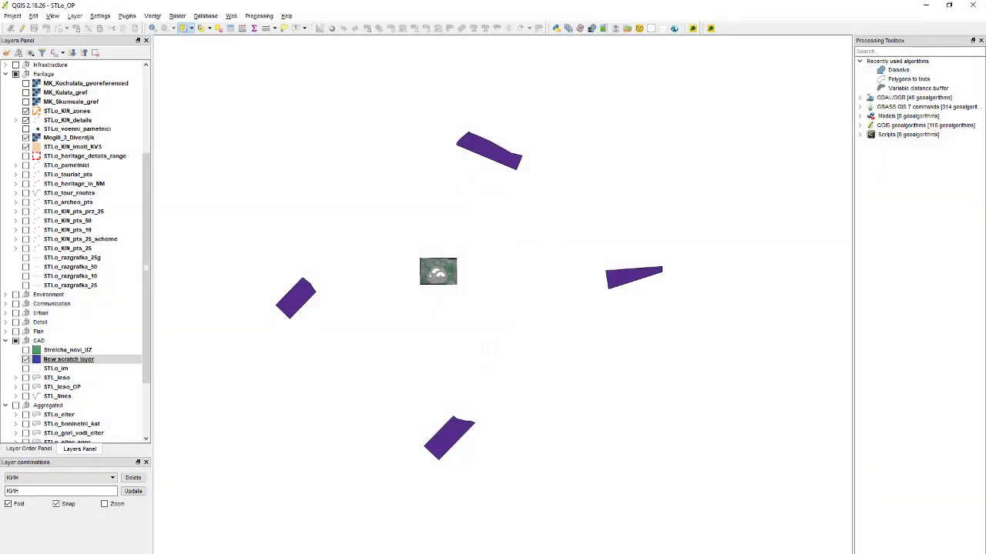
{"action": "key", "text": "alt+Tab"}
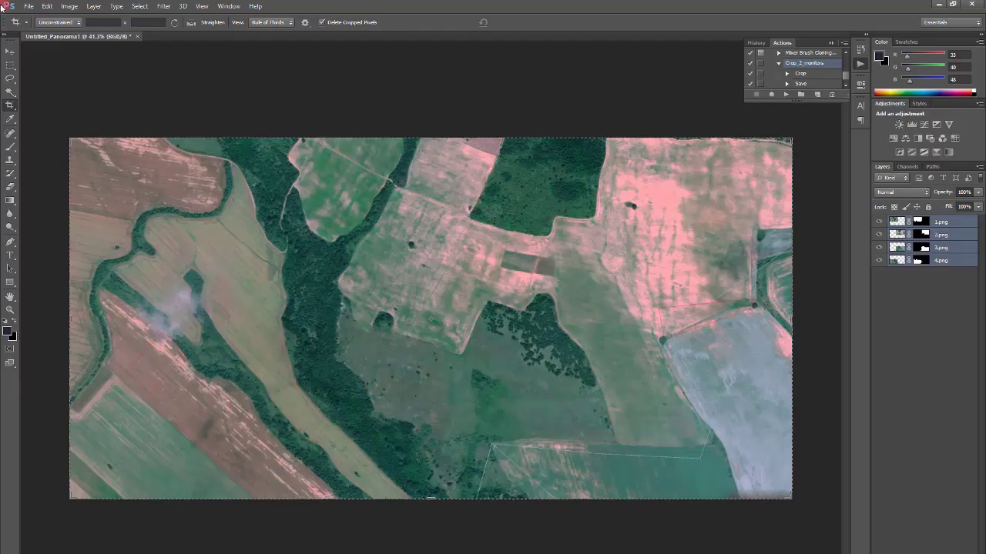
- Save the panorama as PNG named Diverdjik_Mogili_for_gref.png, then close Photoshop
{"action": "left_click", "coordinate": [24, 6]}
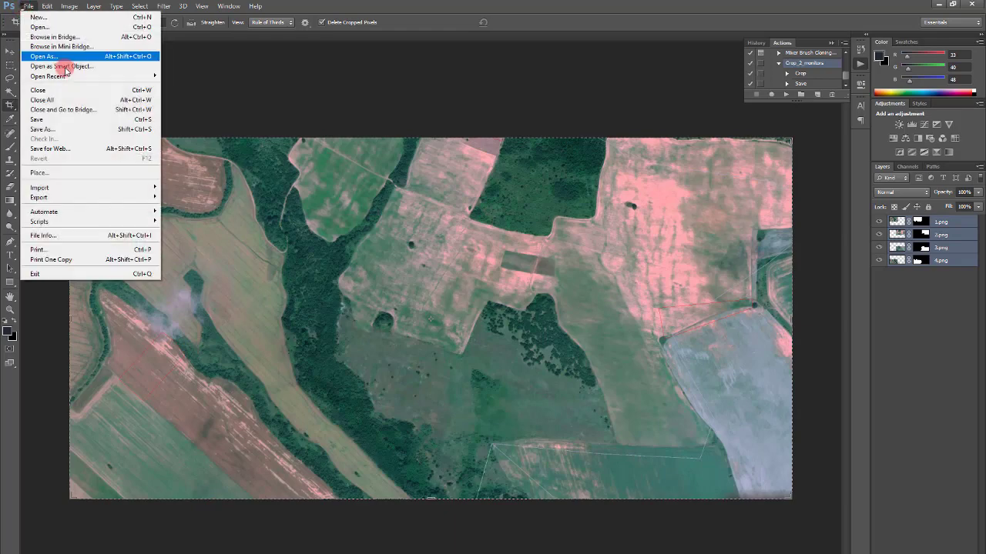
{"action": "left_click", "coordinate": [44, 129]}
{"action": "left_click", "coordinate": [520, 326]}
{"action": "left_click", "coordinate": [503, 447]}
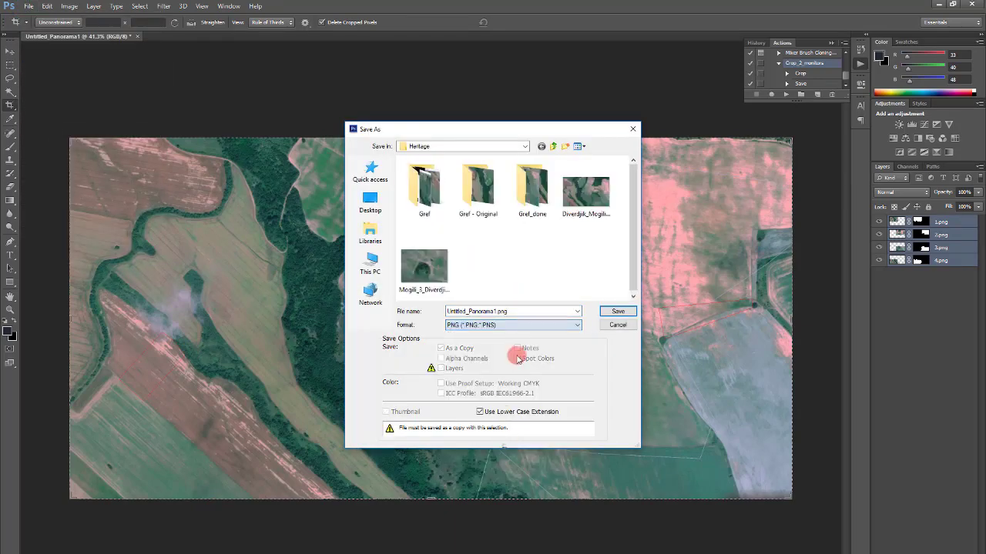
{"action": "double_click", "coordinate": [525, 316]}
{"action": "left_click", "coordinate": [565, 202]}
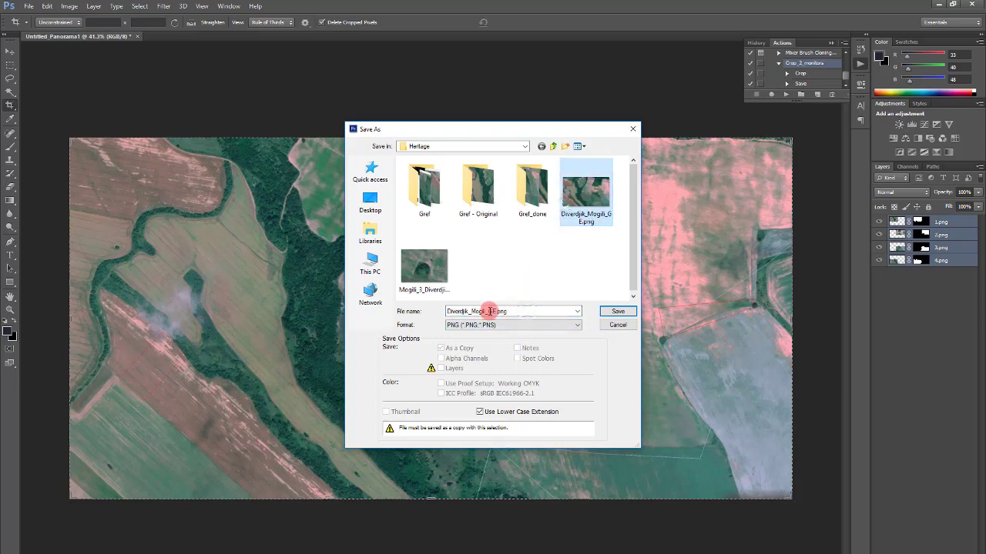
{"action": "double_click", "coordinate": [492, 314]}
{"action": "left_click", "coordinate": [493, 313]}
{"action": "type", "text": "_GE"}
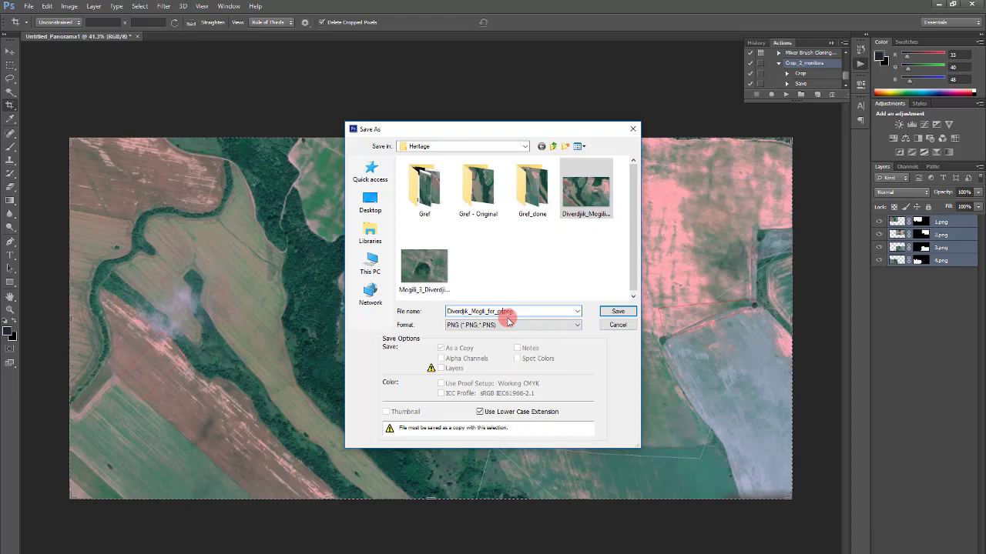
{"action": "key", "text": "Return"}
{"action": "key", "text": "Return"}
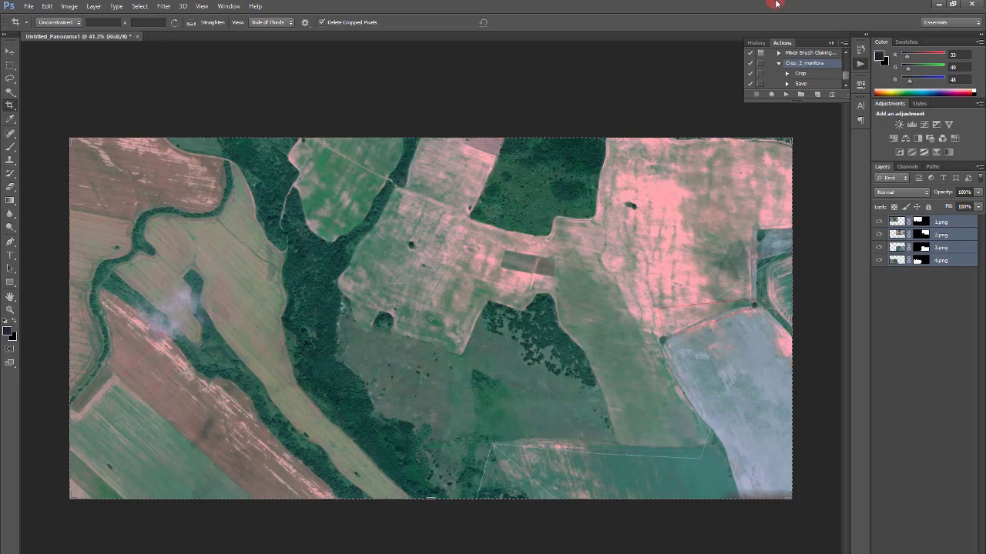
{"action": "left_click", "coordinate": [981, 4]}
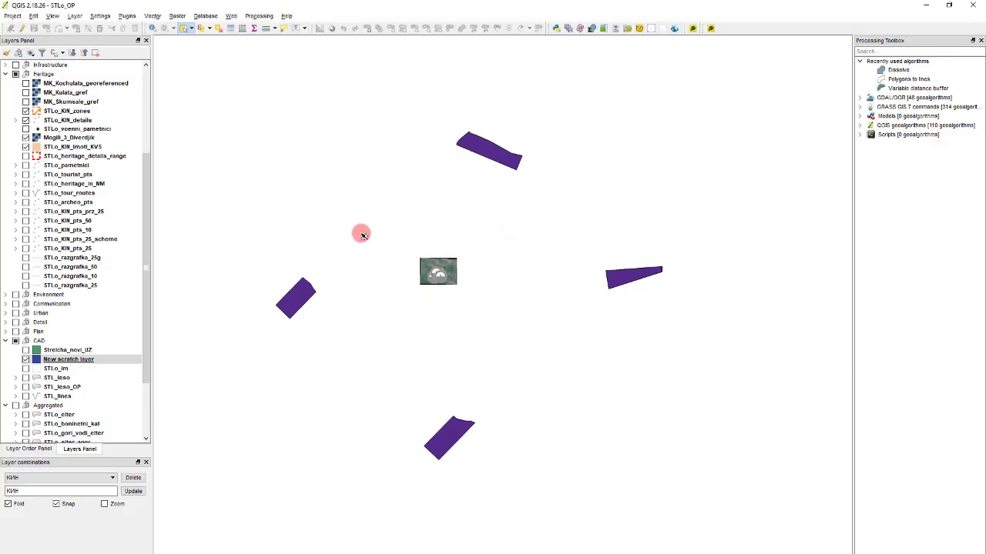
- Load Diverdjik_Mogili_for_gref.png into the Georeferencer
{"action": "left_click", "coordinate": [177, 16]}
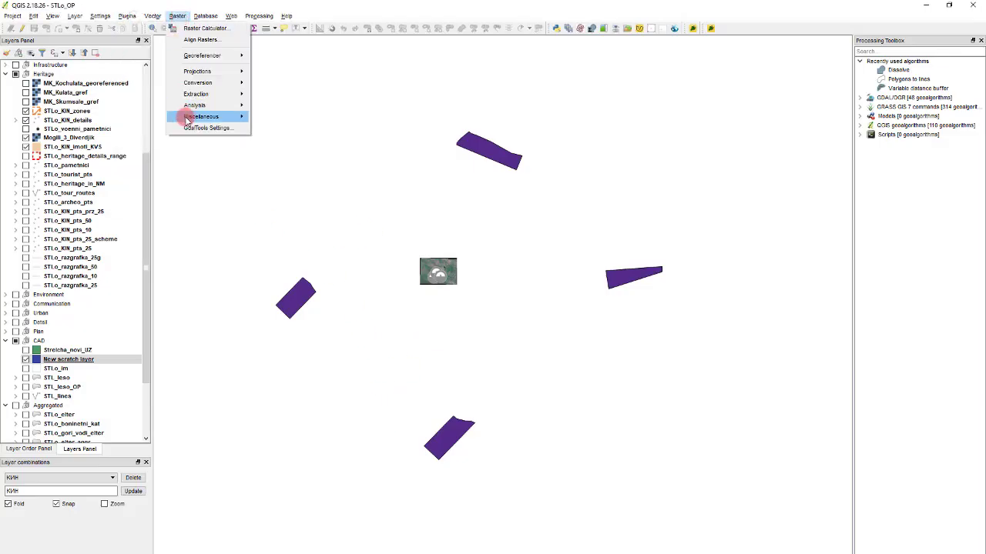
{"action": "mouse_move", "coordinate": [240, 56]}
{"action": "left_click", "coordinate": [279, 58]}
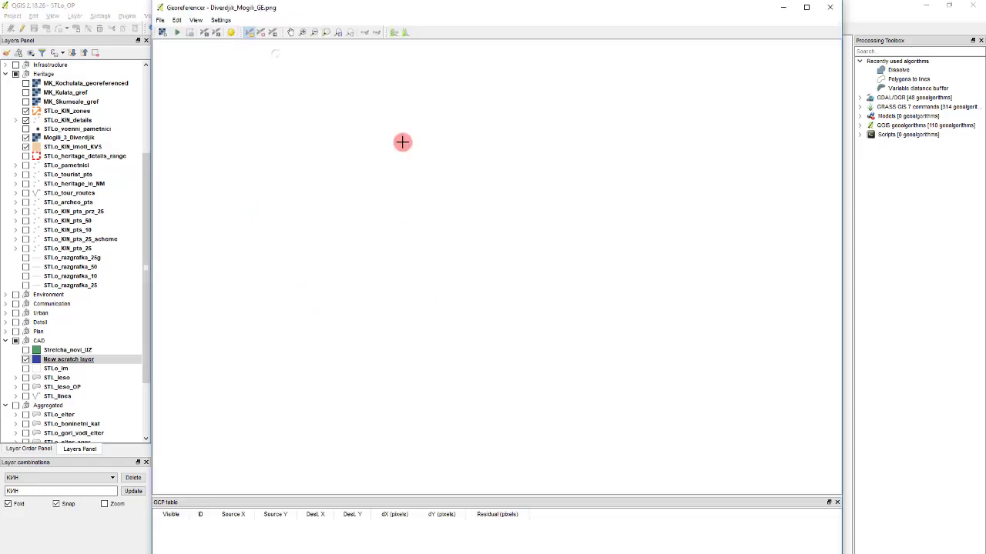
{"action": "left_click", "coordinate": [160, 34]}
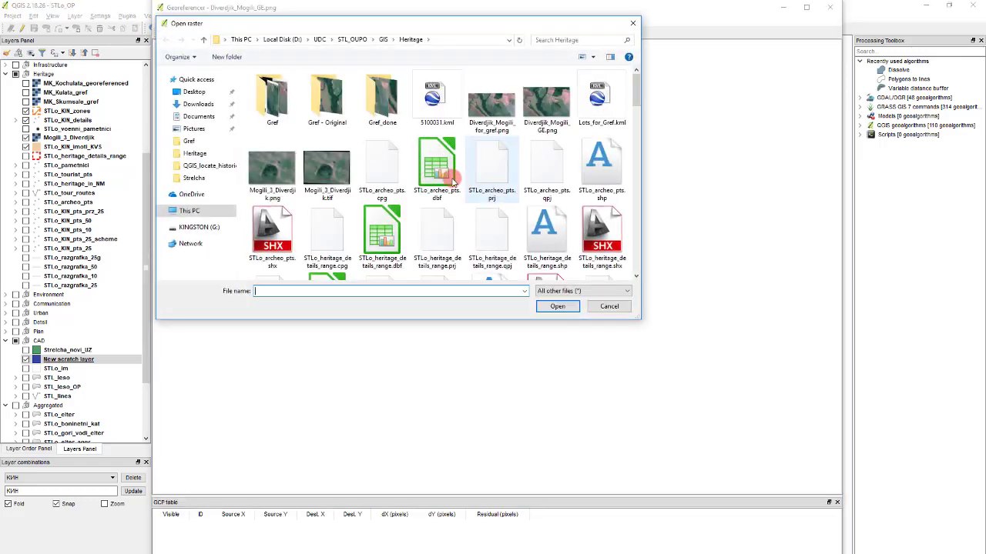
{"action": "left_click", "coordinate": [501, 112]}
{"action": "double_click", "coordinate": [502, 112]}
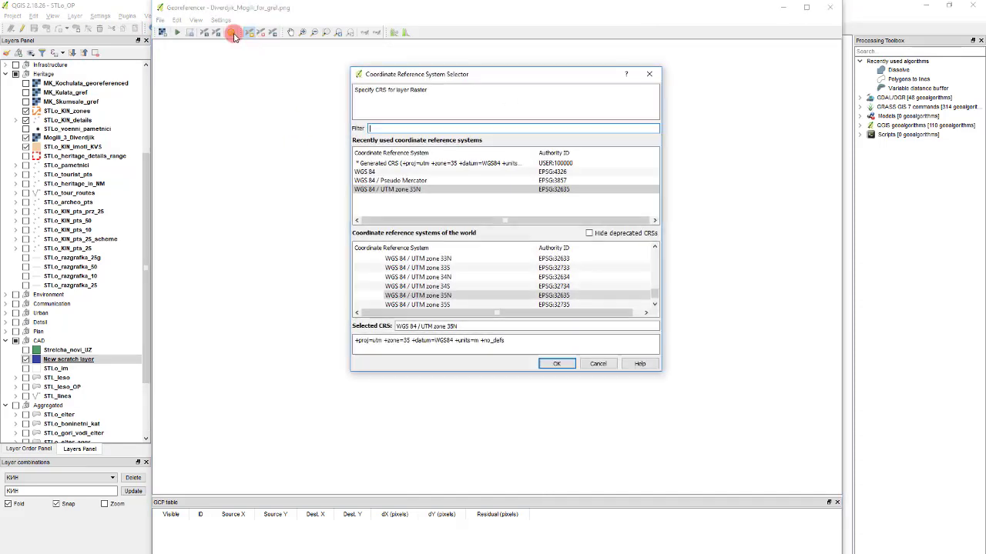
- Accept WGS 84 / UTM zone 35N for the raster and cancel a stray control point
{"action": "left_click", "coordinate": [556, 364]}
{"action": "left_click", "coordinate": [535, 356]}
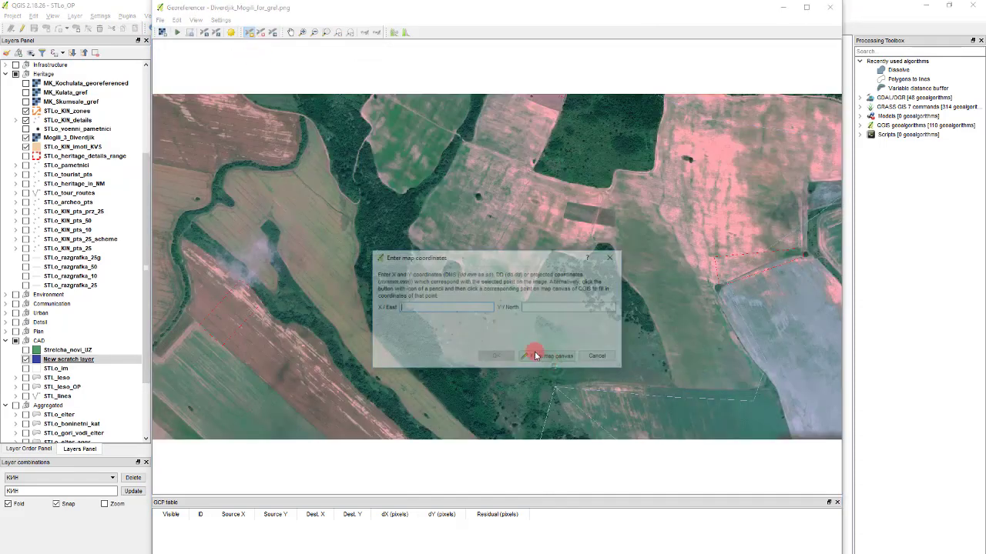
{"action": "left_click", "coordinate": [597, 356]}
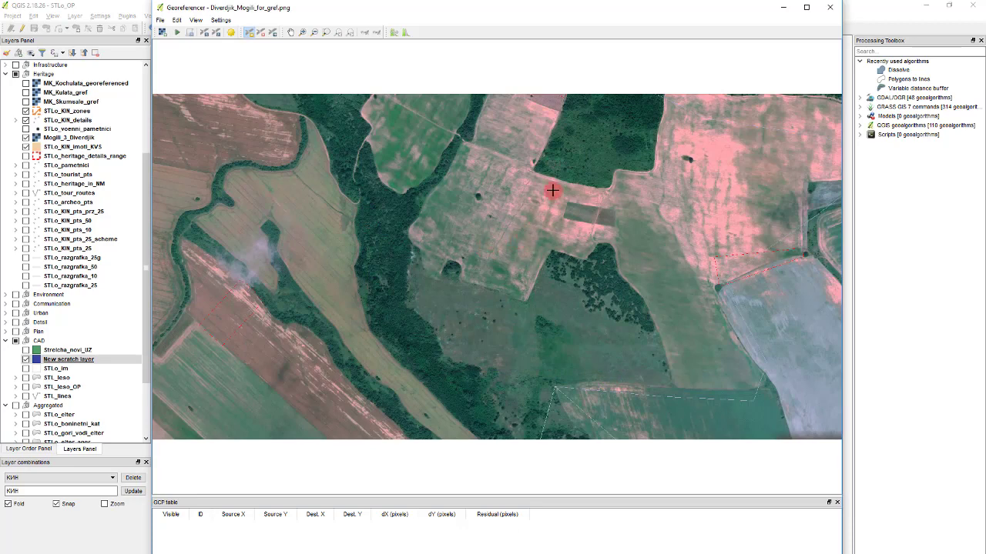
- Zoom into the image, mark the first control point and take its coordinates from the map canvas
{"action": "scroll", "coordinate": [548, 187], "scroll_direction": "down", "scroll_amount": 1}
{"action": "scroll", "coordinate": [392, 146], "scroll_direction": "up", "scroll_amount": 1}
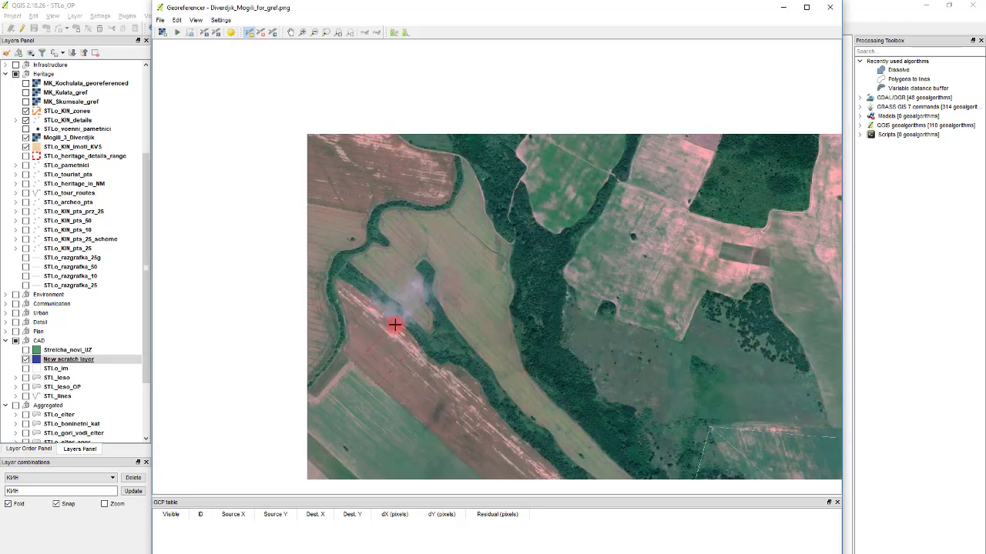
{"action": "scroll", "coordinate": [661, 173], "scroll_direction": "up", "scroll_amount": 1}
{"action": "scroll", "coordinate": [675, 172], "scroll_direction": "down", "scroll_amount": 2}
{"action": "scroll", "coordinate": [675, 172], "scroll_direction": "up", "scroll_amount": 5}
{"action": "scroll", "coordinate": [678, 145], "scroll_direction": "up", "scroll_amount": 2}
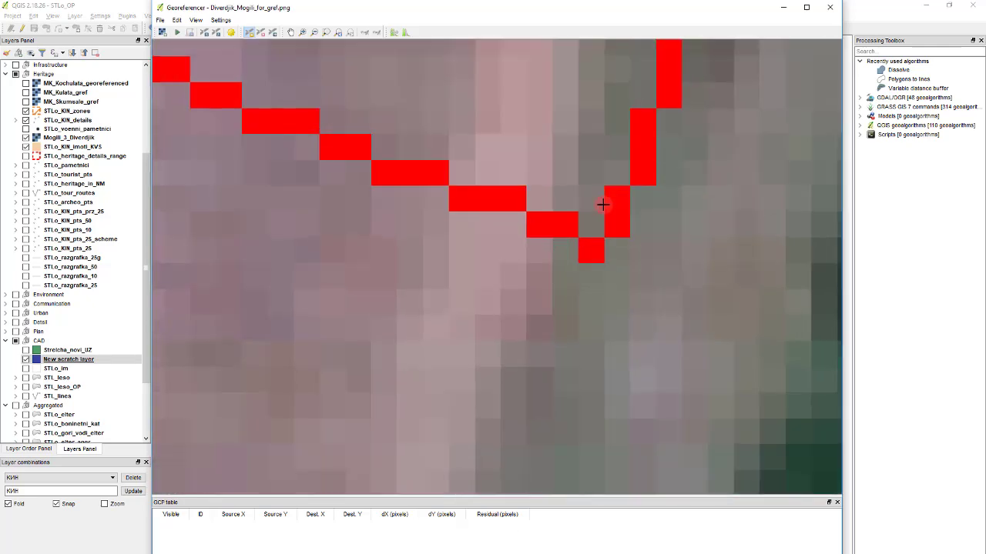
{"action": "left_click", "coordinate": [593, 250]}
{"action": "left_click", "coordinate": [546, 362]}
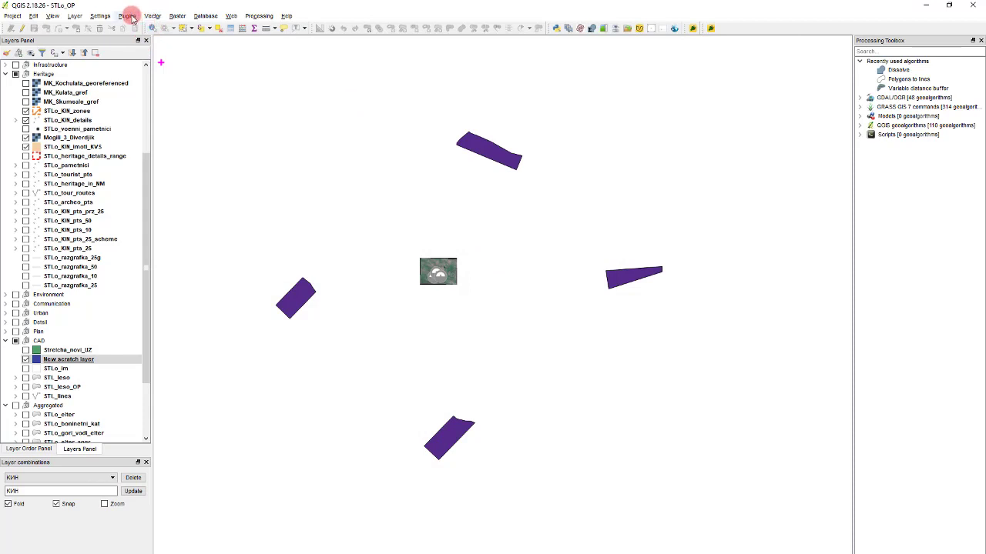
- Set snapping to vertices and match the first point to a parcel vertex
{"action": "left_click", "coordinate": [108, 17]}
{"action": "left_click", "coordinate": [141, 94]}
{"action": "left_click", "coordinate": [472, 264]}
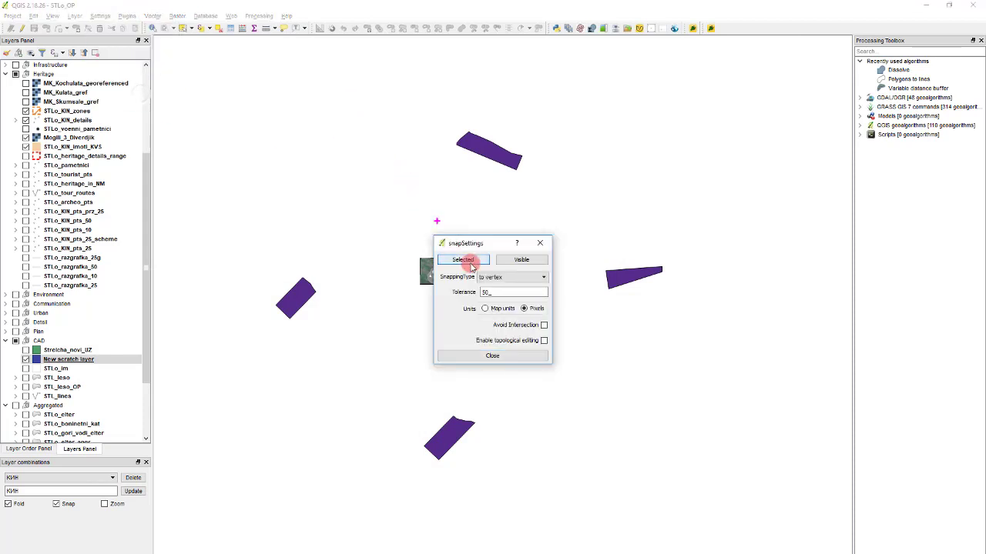
{"action": "left_click", "coordinate": [504, 355]}
{"action": "left_click", "coordinate": [499, 153]}
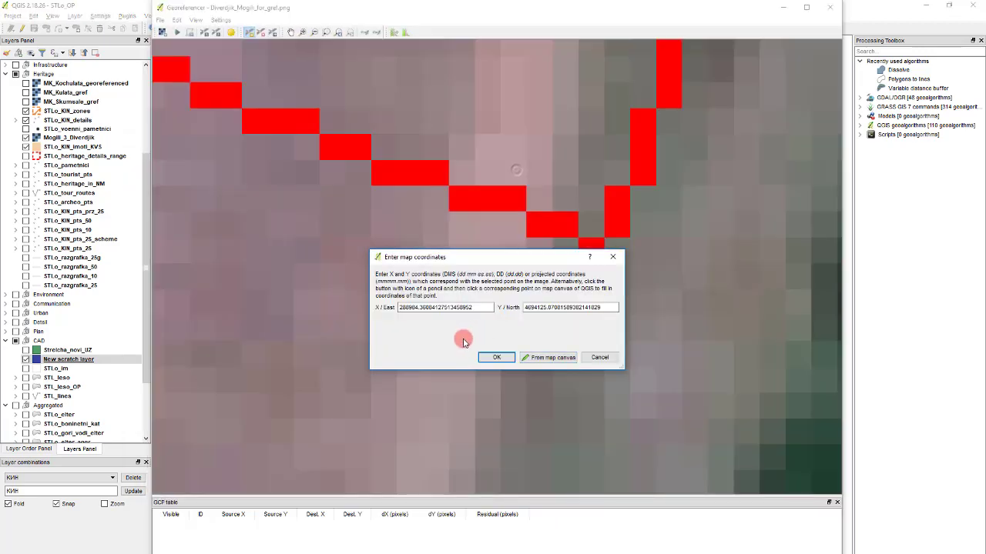
{"action": "left_click", "coordinate": [497, 358]}
- Zoom around the image, then minimize the Georeferencer to show the main map
{"action": "scroll", "coordinate": [385, 245], "scroll_direction": "down", "scroll_amount": 6}
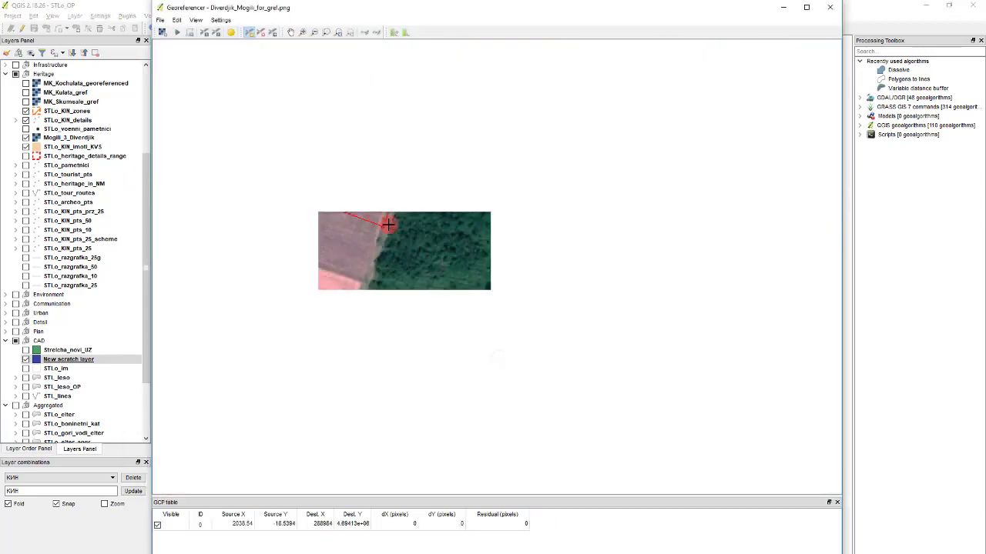
{"action": "scroll", "coordinate": [526, 287], "scroll_direction": "up", "scroll_amount": 3}
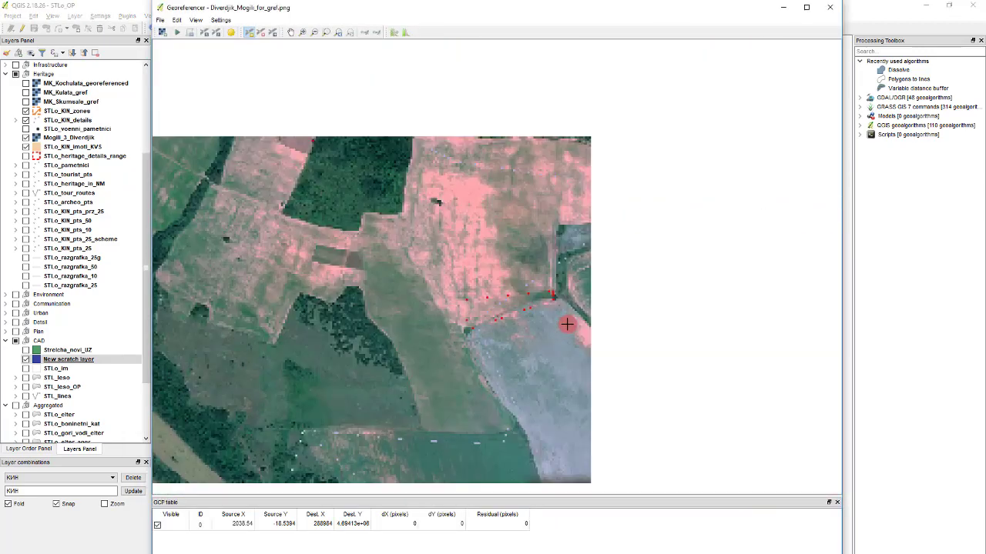
{"action": "scroll", "coordinate": [370, 238], "scroll_direction": "up", "scroll_amount": 3}
{"action": "scroll", "coordinate": [370, 238], "scroll_direction": "up", "scroll_amount": 4}
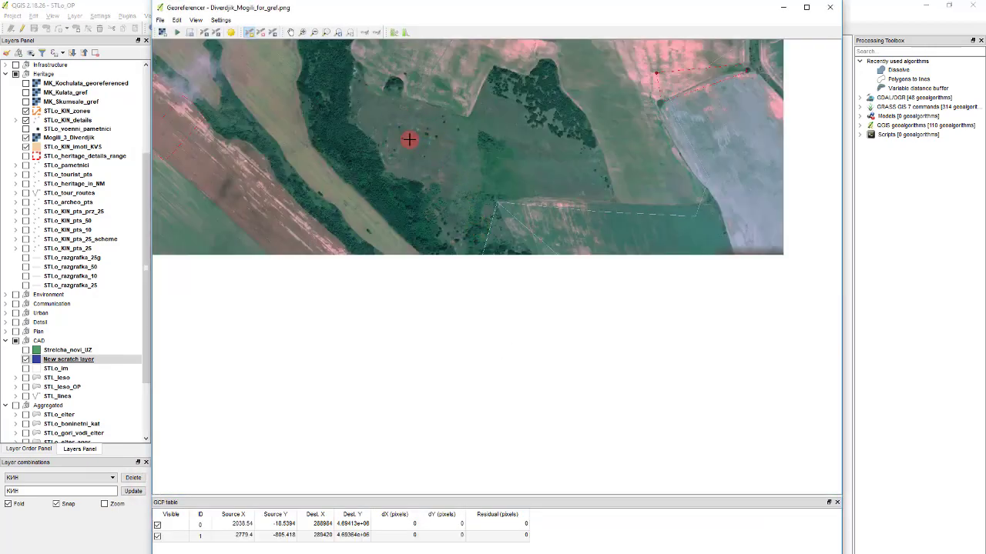
{"action": "scroll", "coordinate": [438, 184], "scroll_direction": "down", "scroll_amount": 1}
{"action": "scroll", "coordinate": [457, 161], "scroll_direction": "up", "scroll_amount": 2}
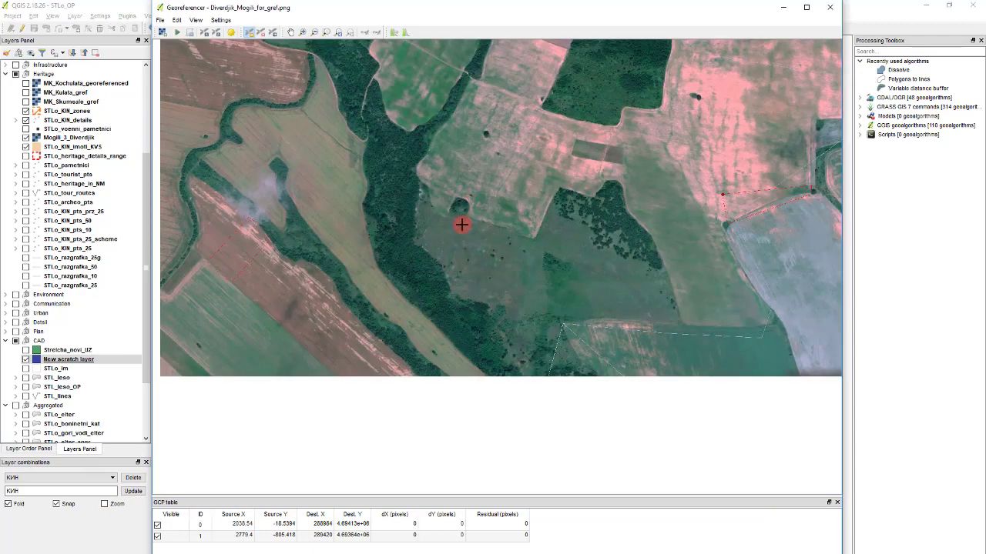
{"action": "scroll", "coordinate": [528, 354], "scroll_direction": "up", "scroll_amount": 1}
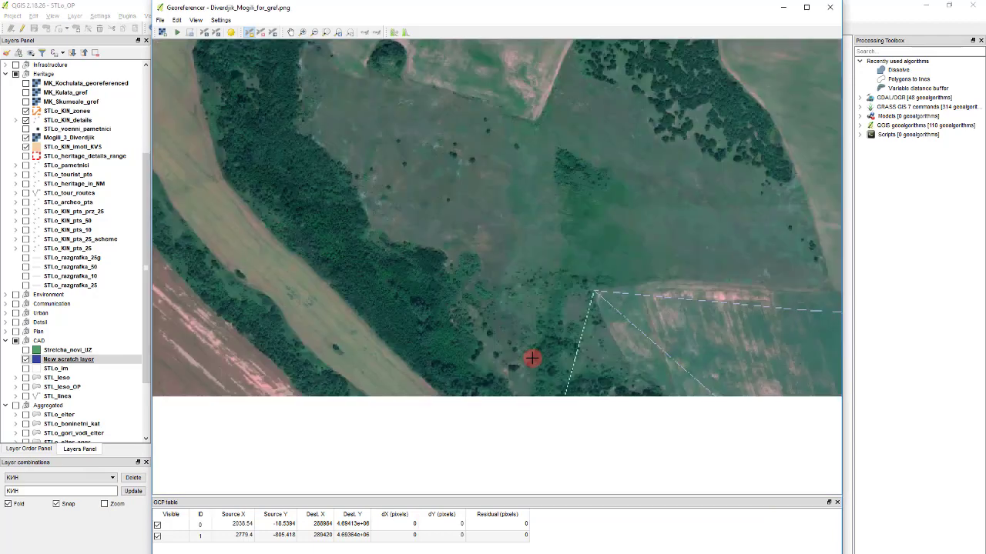
{"action": "left_click", "coordinate": [781, 7]}
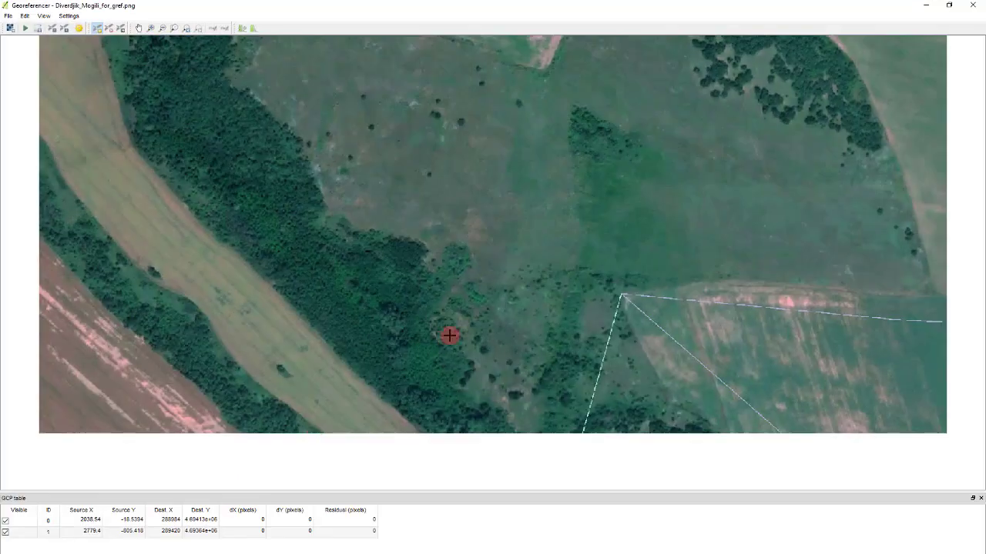
- Match control point ID 2 to a purple parcel vertex on the main map and confirm it
{"action": "scroll", "coordinate": [732, 255], "scroll_direction": "down", "scroll_amount": 5}
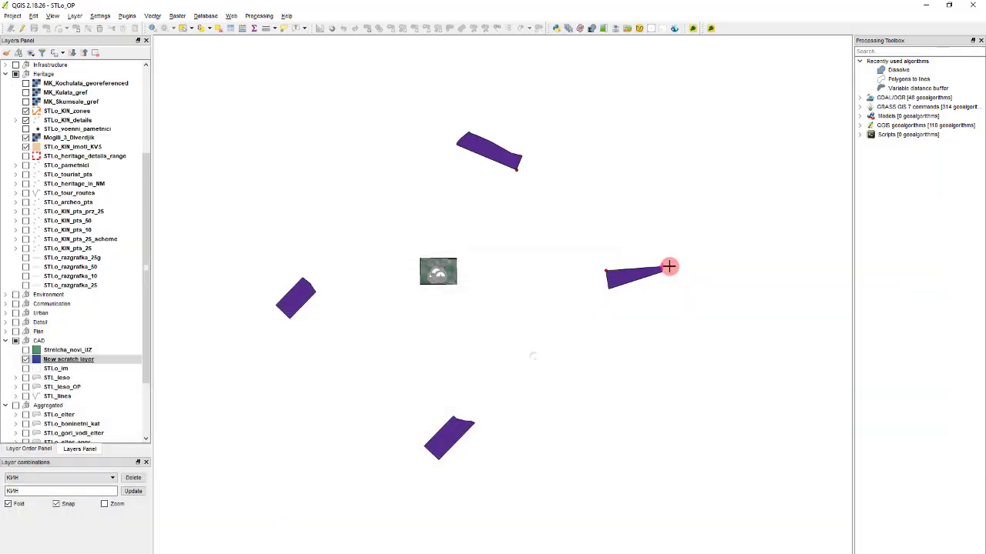
{"action": "scroll", "coordinate": [526, 274], "scroll_direction": "up", "scroll_amount": 2}
{"action": "scroll", "coordinate": [277, 314], "scroll_direction": "up", "scroll_amount": 2}
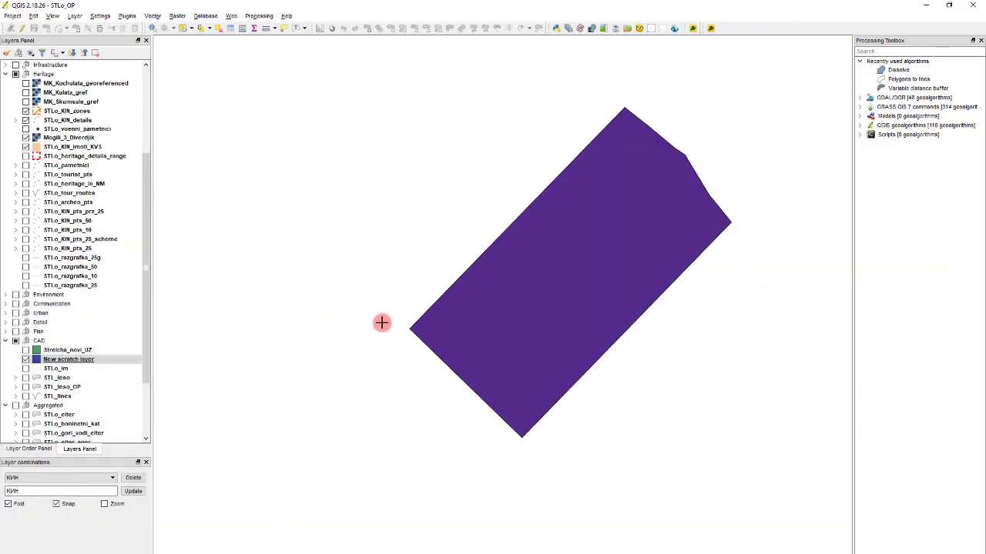
{"action": "left_click", "coordinate": [391, 327]}
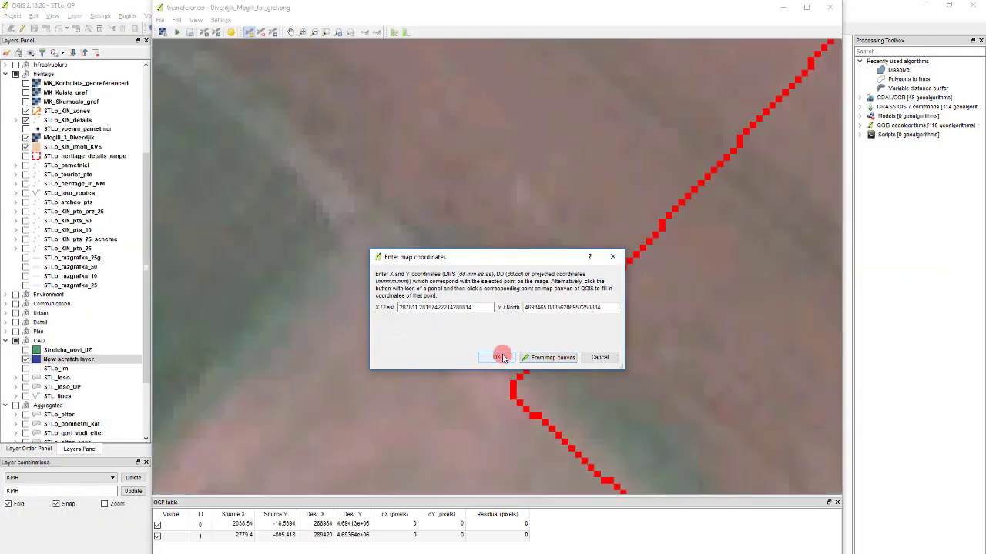
{"action": "left_click", "coordinate": [501, 353]}
{"action": "scroll", "coordinate": [466, 317], "scroll_direction": "down", "scroll_amount": 5}
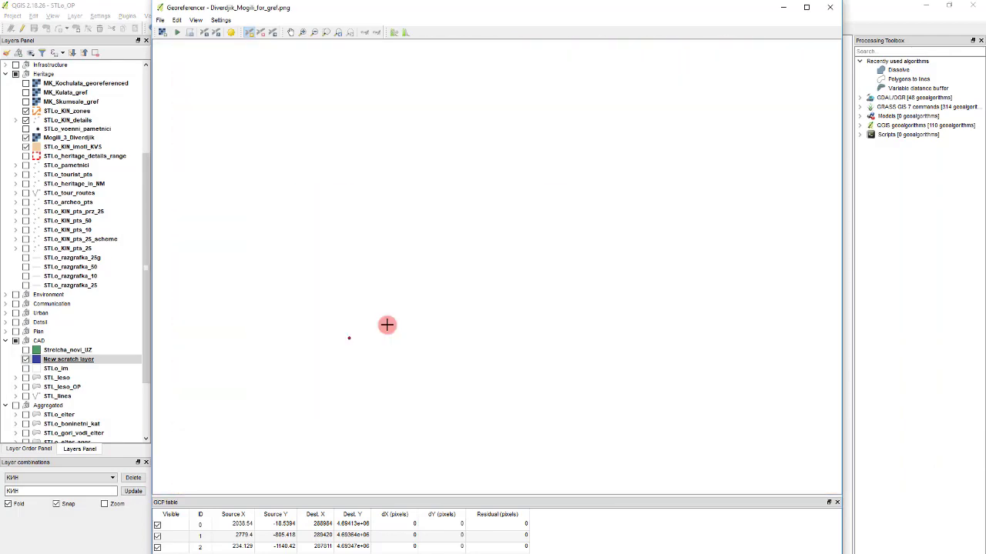
{"action": "scroll", "coordinate": [607, 283], "scroll_direction": "up", "scroll_amount": 1}
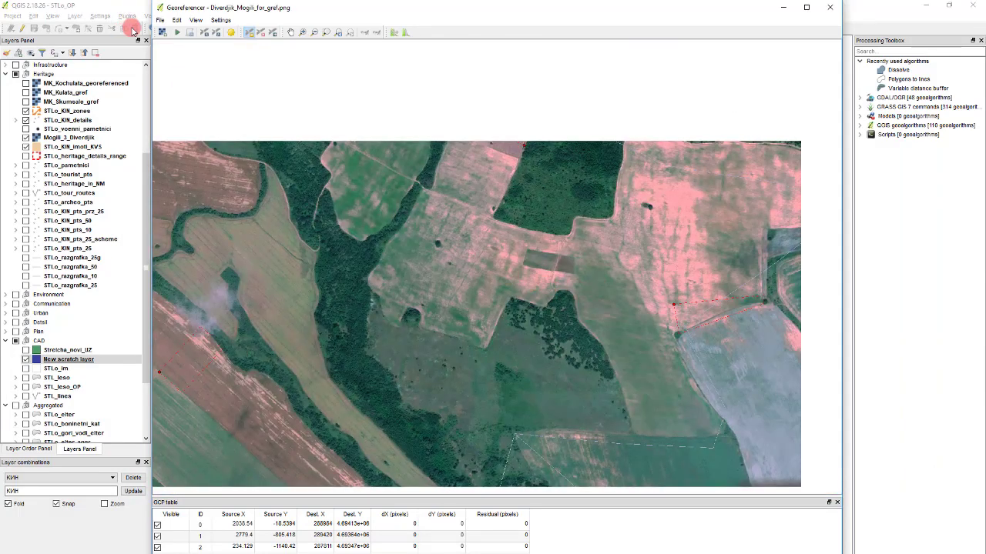
- Set the Thin Plate Spline transformation and browse to a location for the output raster
{"action": "left_click", "coordinate": [229, 33]}
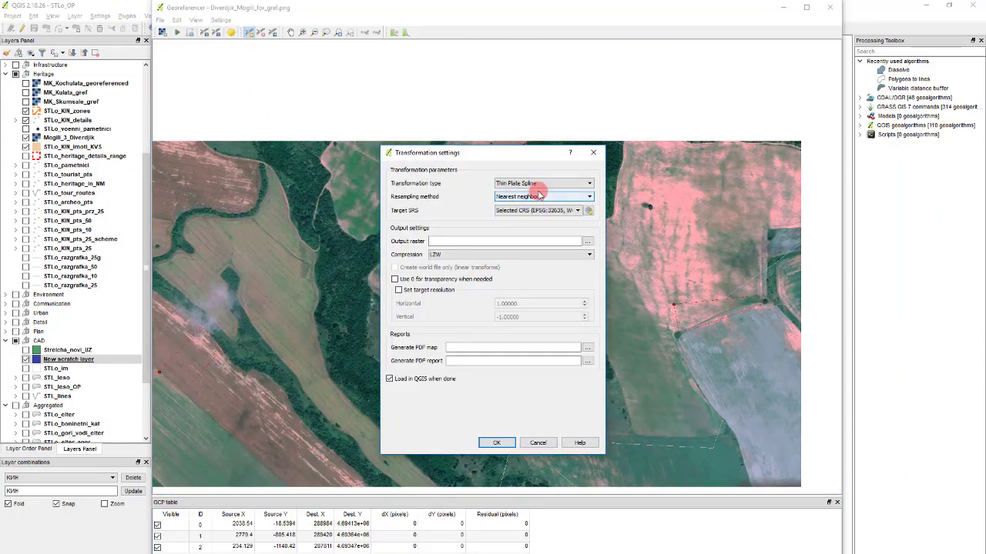
{"action": "key", "text": "Tab"}
{"action": "left_click", "coordinate": [393, 243]}
{"action": "left_click", "coordinate": [595, 243]}
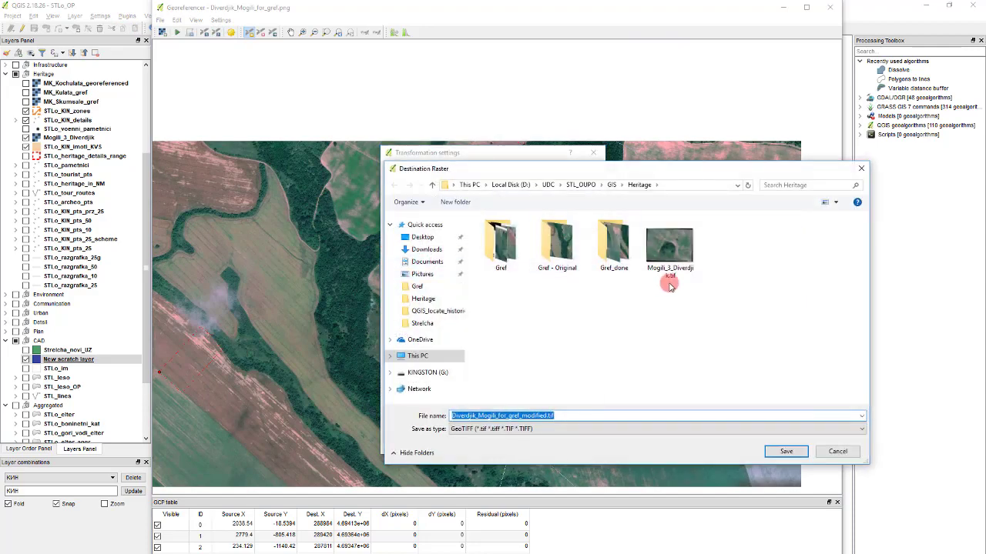
{"action": "left_click", "coordinate": [671, 258]}
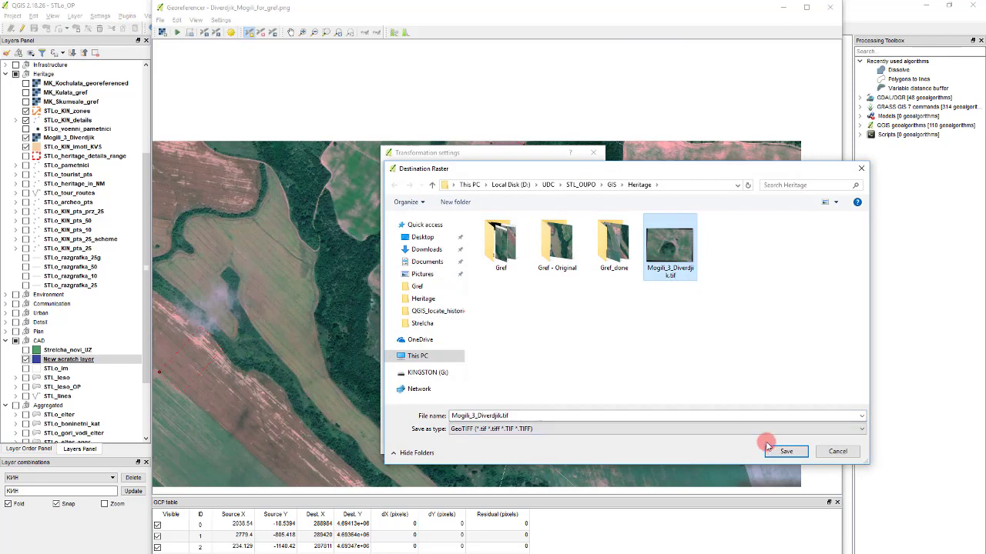
{"action": "left_click", "coordinate": [643, 323]}
{"action": "left_click", "coordinate": [496, 416]}
- Name the output Mogili_3_Diverdjik_large.tif and run the georeferencing
{"action": "double_click", "coordinate": [497, 416]}
{"action": "left_click", "coordinate": [480, 418]}
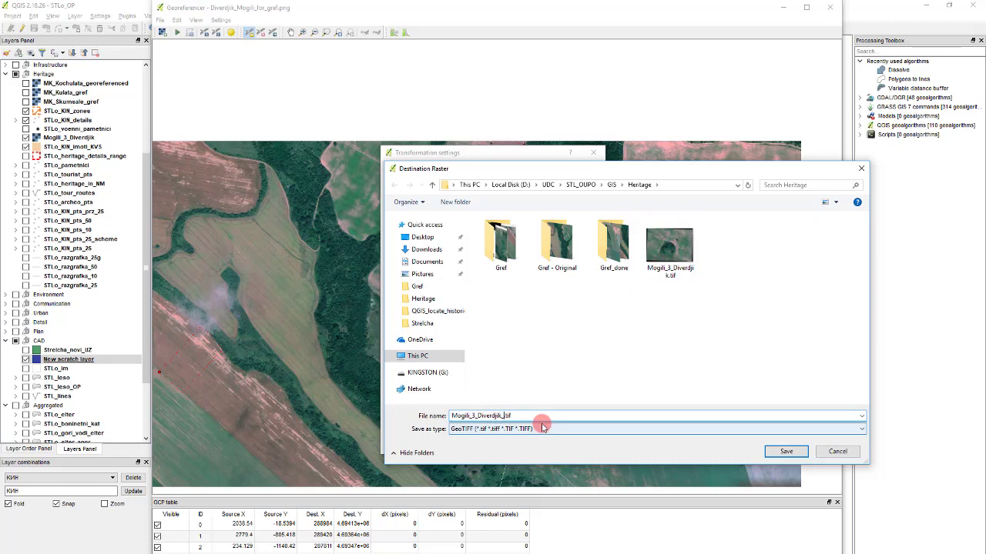
{"action": "type", "text": "_large"}
{"action": "key", "text": "Return"}
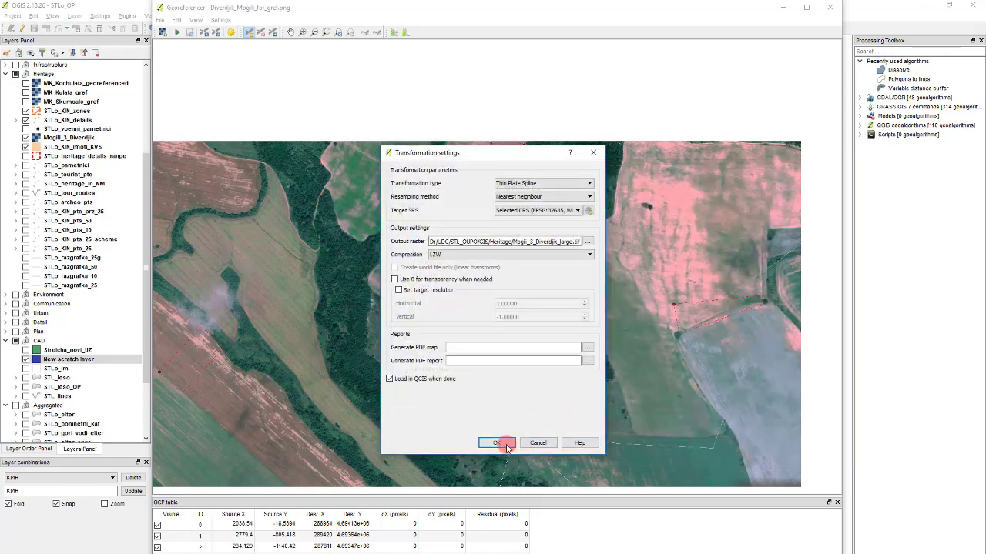
{"action": "left_click", "coordinate": [505, 445]}
{"action": "left_click", "coordinate": [178, 31]}
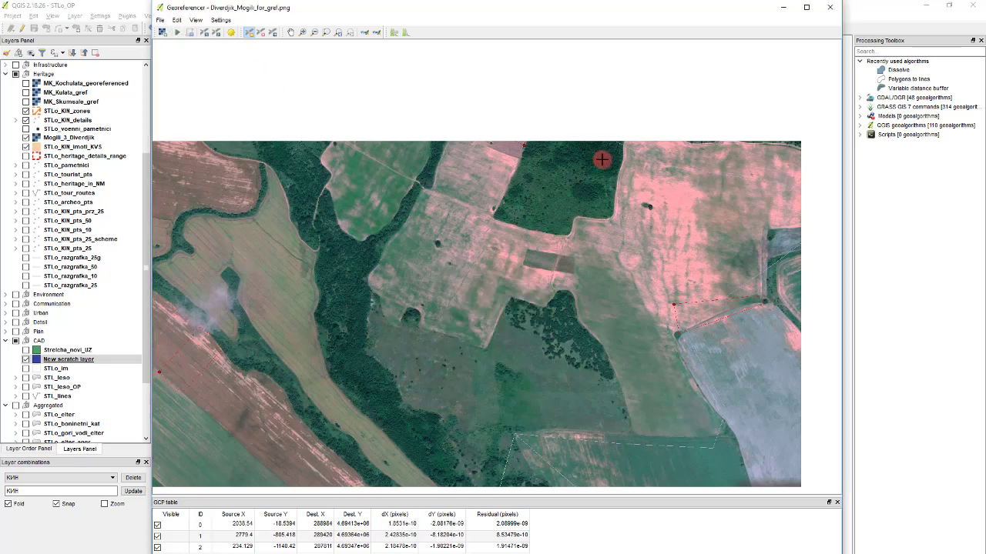
- Zoom the main map to check the Mogili_3_Diverdjik_large raster against the purple parcels
{"action": "left_click", "coordinate": [780, 14]}
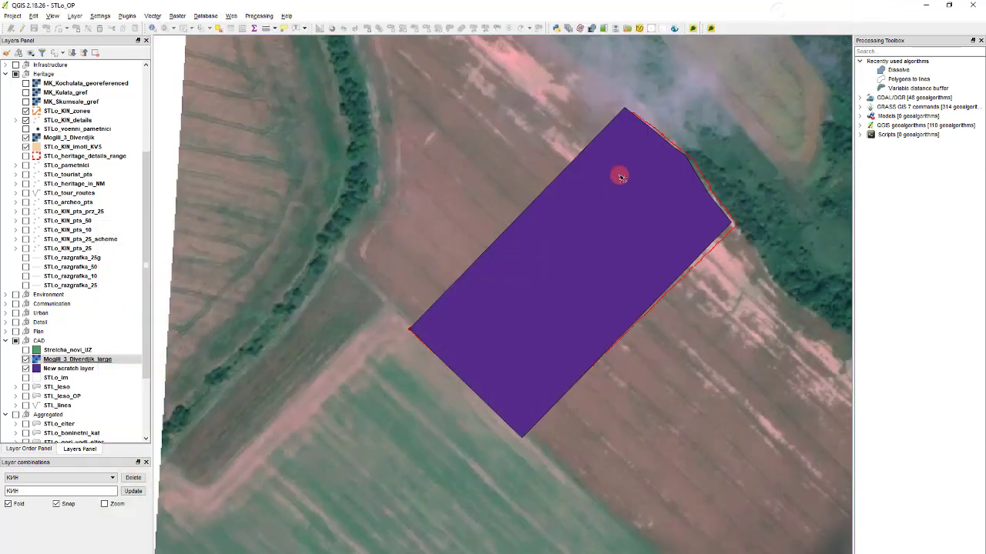
{"action": "scroll", "coordinate": [483, 221], "scroll_direction": "down", "scroll_amount": 1}
{"action": "scroll", "coordinate": [567, 253], "scroll_direction": "up", "scroll_amount": 1}
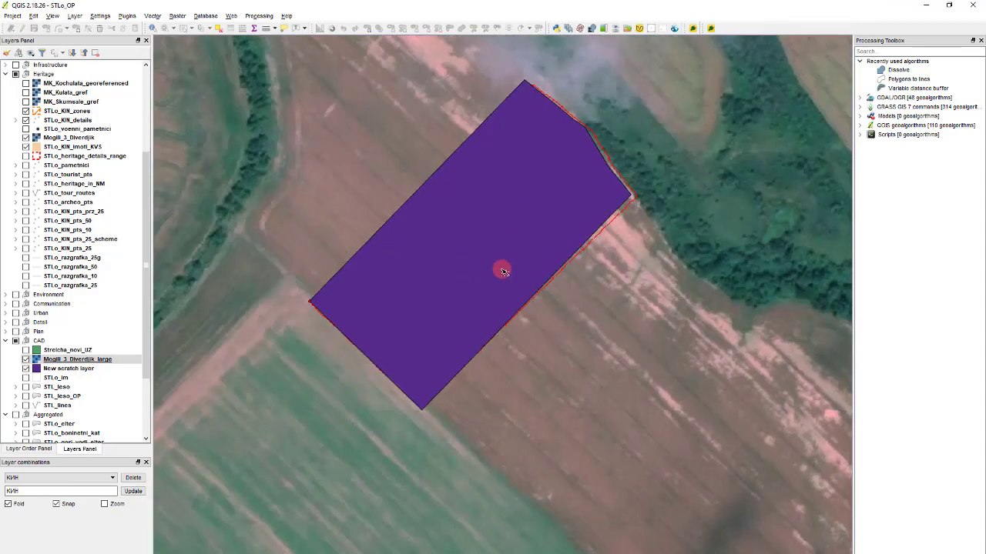
{"action": "scroll", "coordinate": [412, 294], "scroll_direction": "down", "scroll_amount": 3}
{"action": "scroll", "coordinate": [680, 132], "scroll_direction": "up", "scroll_amount": 4}
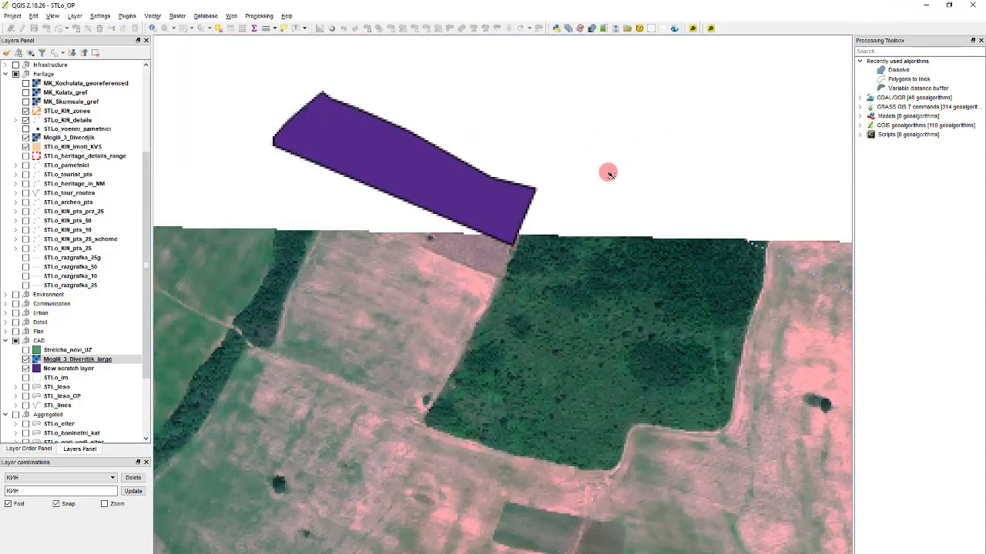
{"action": "scroll", "coordinate": [451, 181], "scroll_direction": "down", "scroll_amount": 2}
{"action": "scroll", "coordinate": [451, 181], "scroll_direction": "down", "scroll_amount": 1}
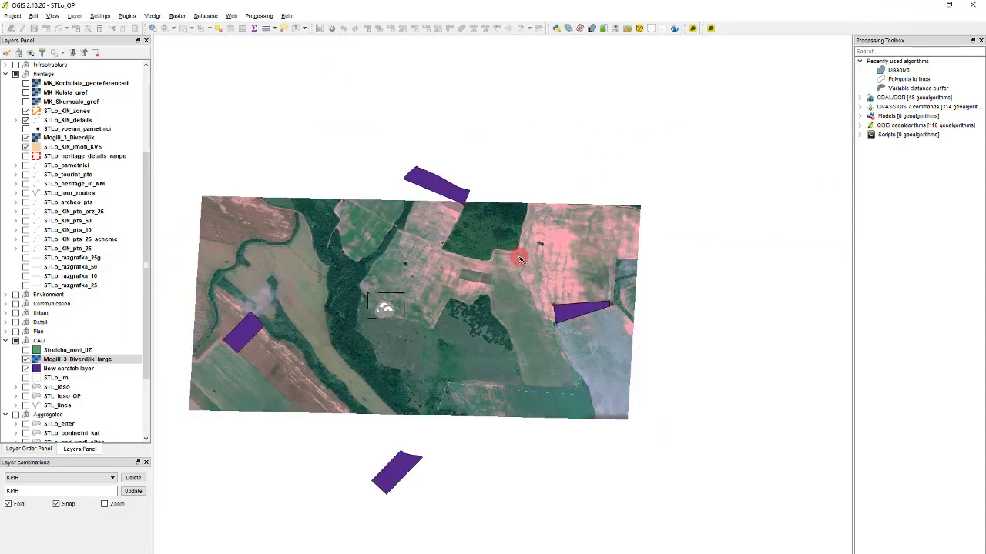